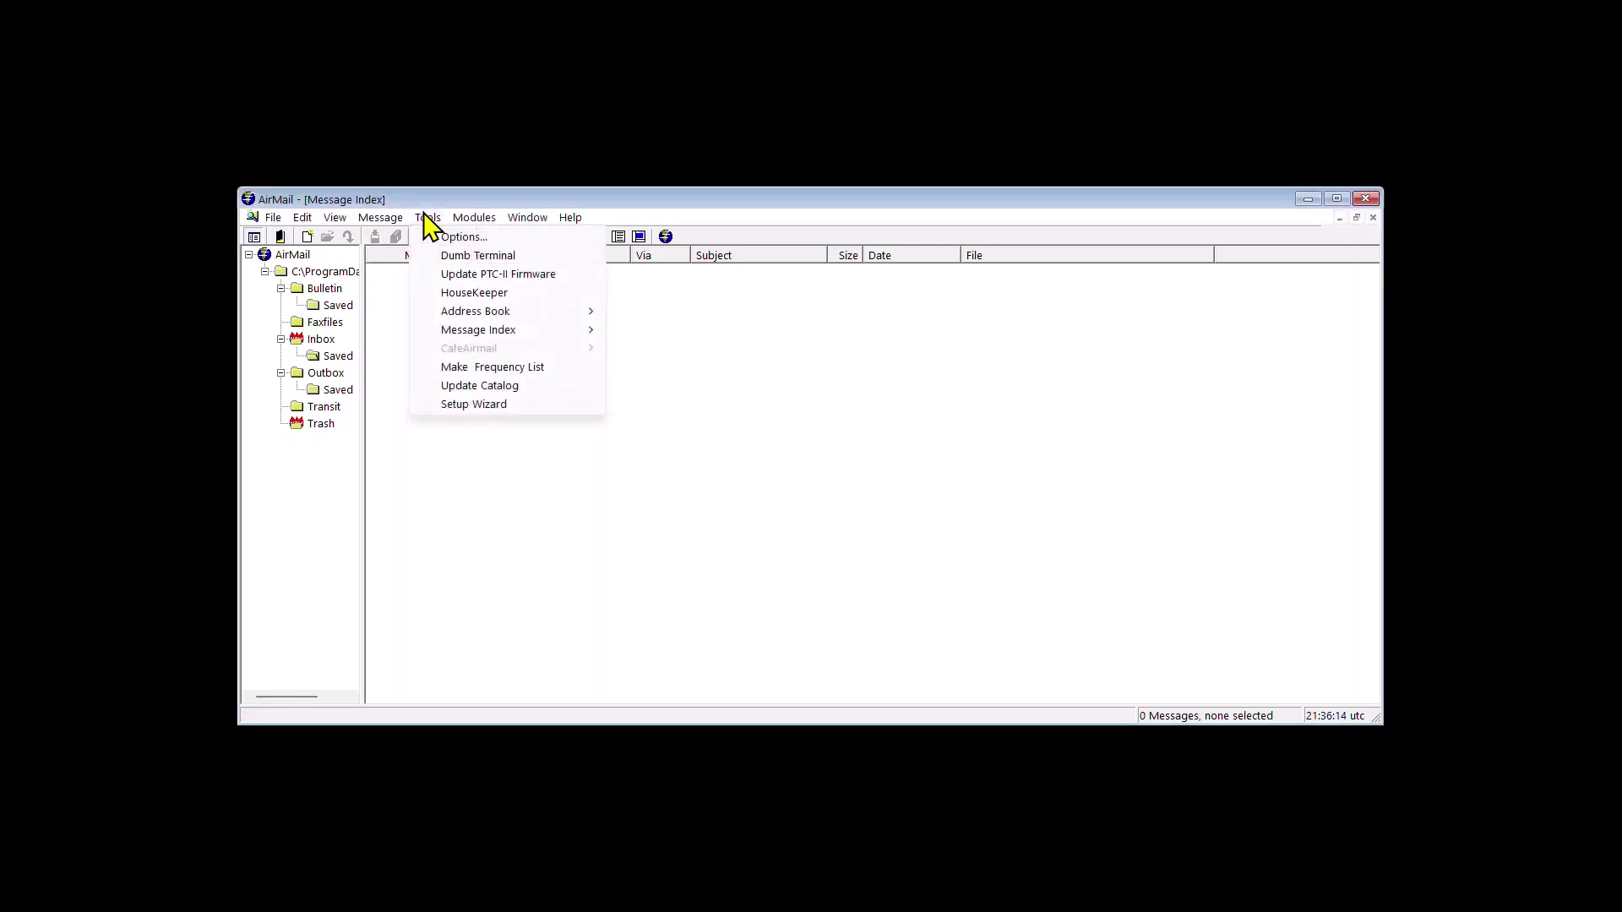
Review the modem connection settings and the enabled modules in the program options and accept them unchanged.
left_click(468, 239)
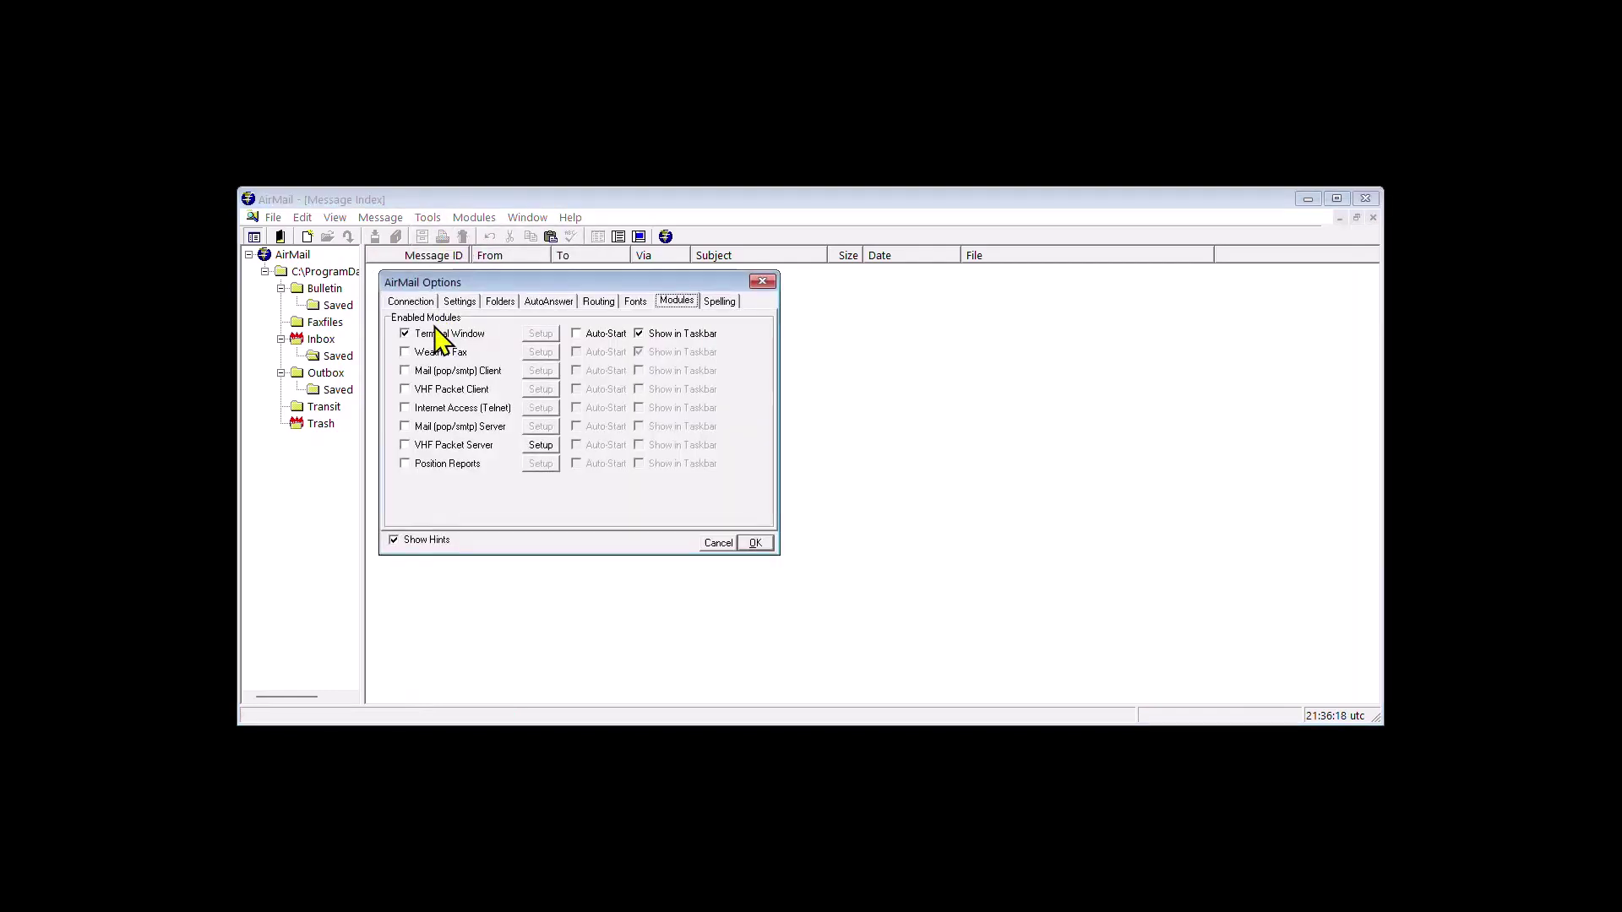
left_click(410, 302)
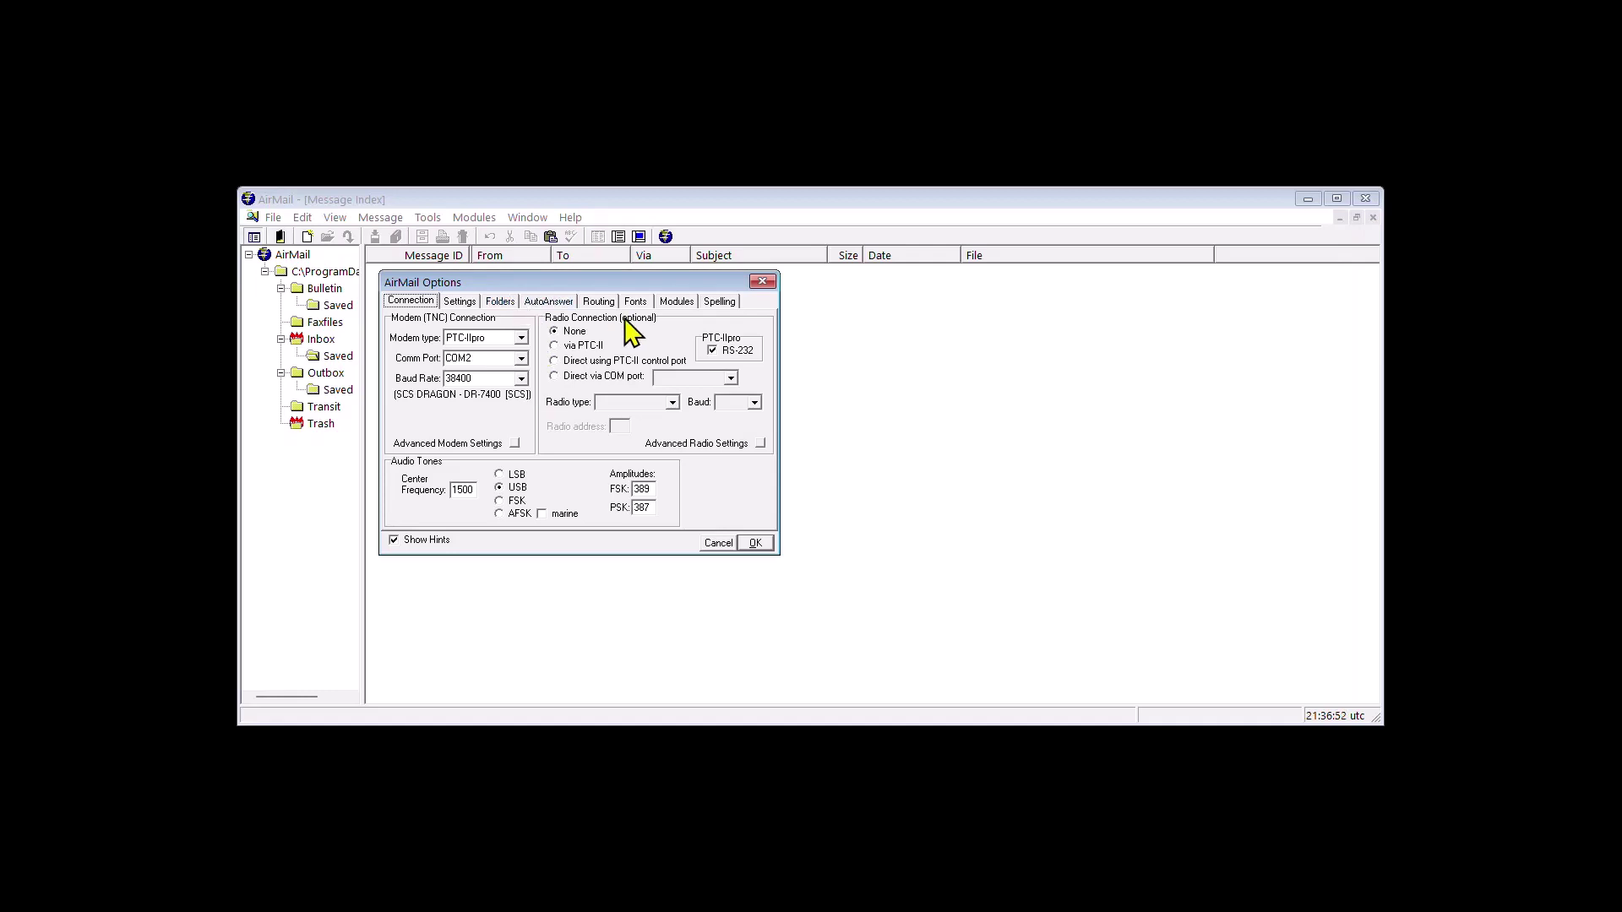
left_click(676, 301)
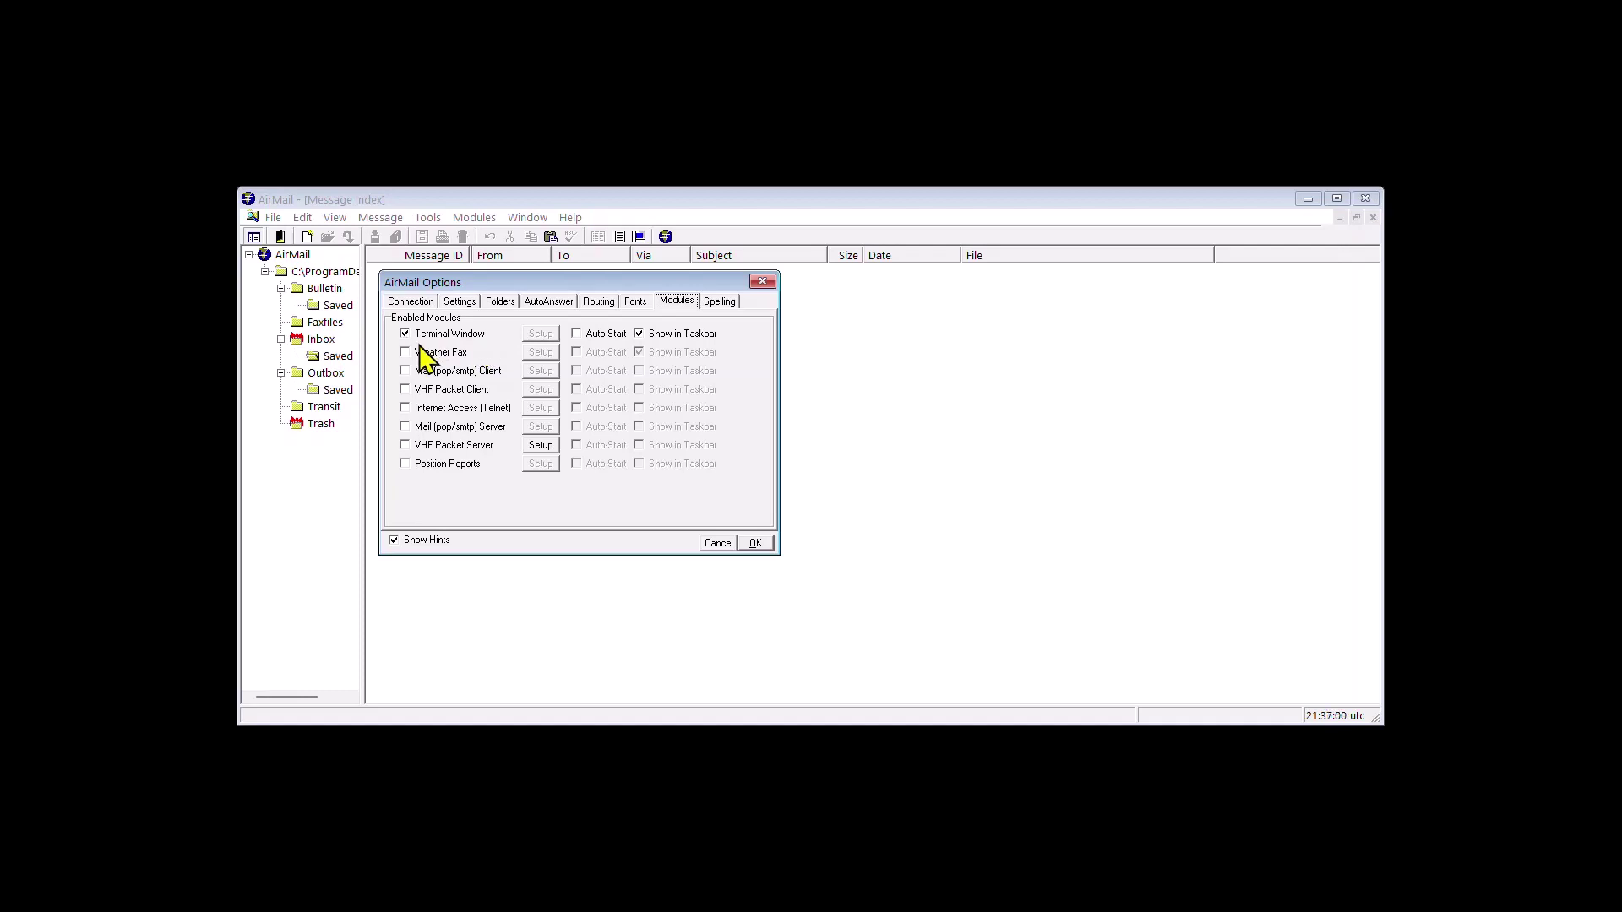
left_click(754, 543)
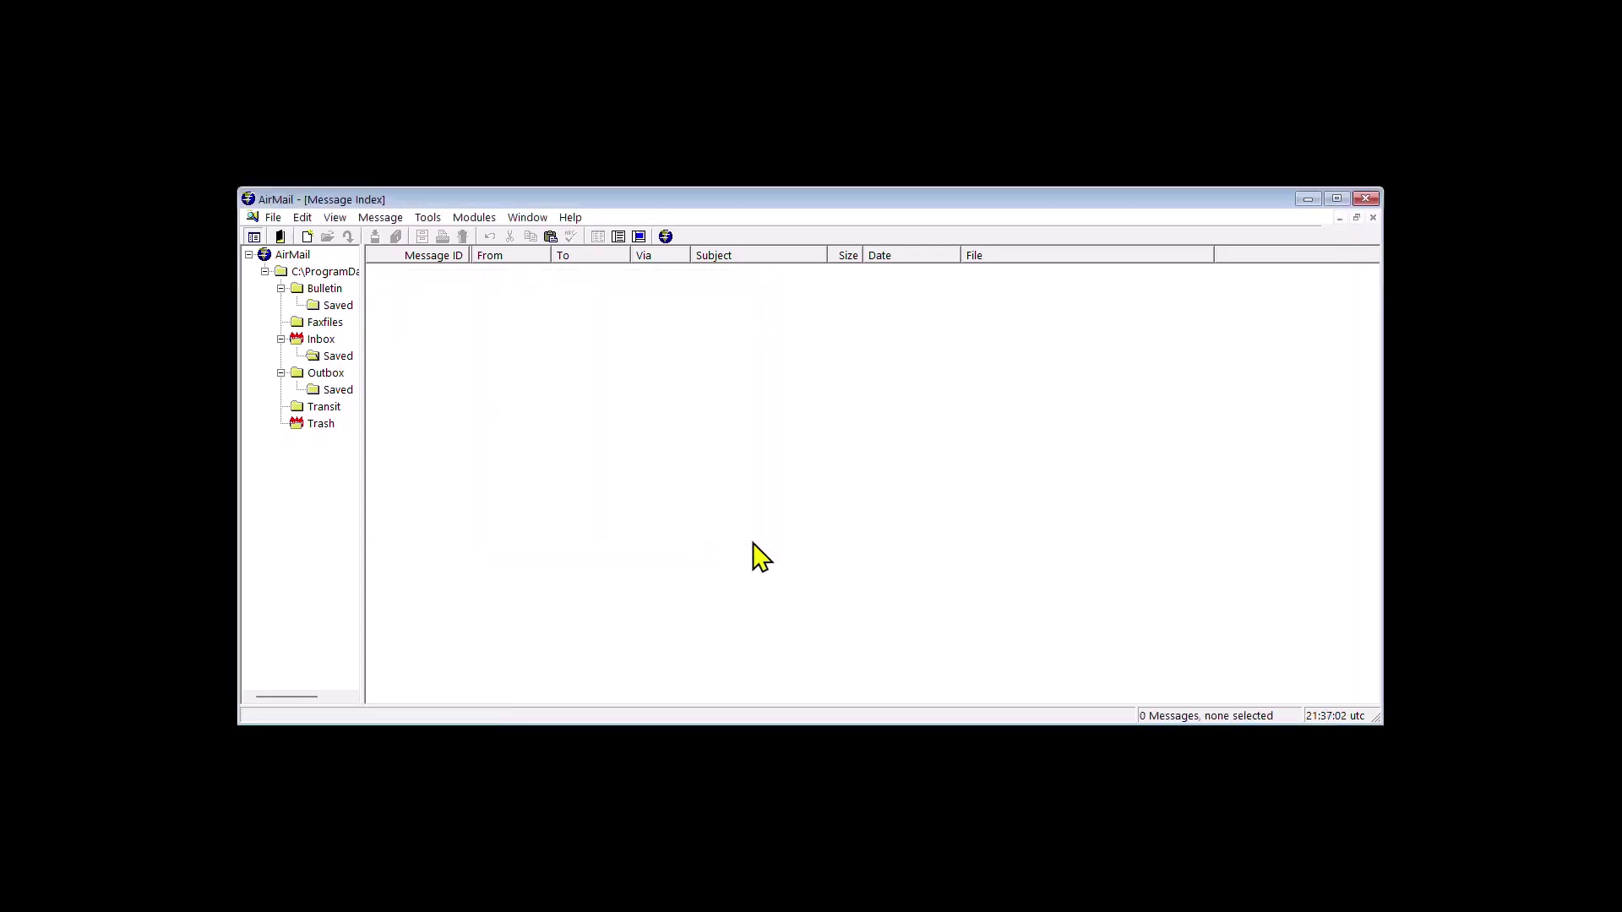
Try to open the Terminal module and dismiss the modem initialization error.
left_click(429, 219)
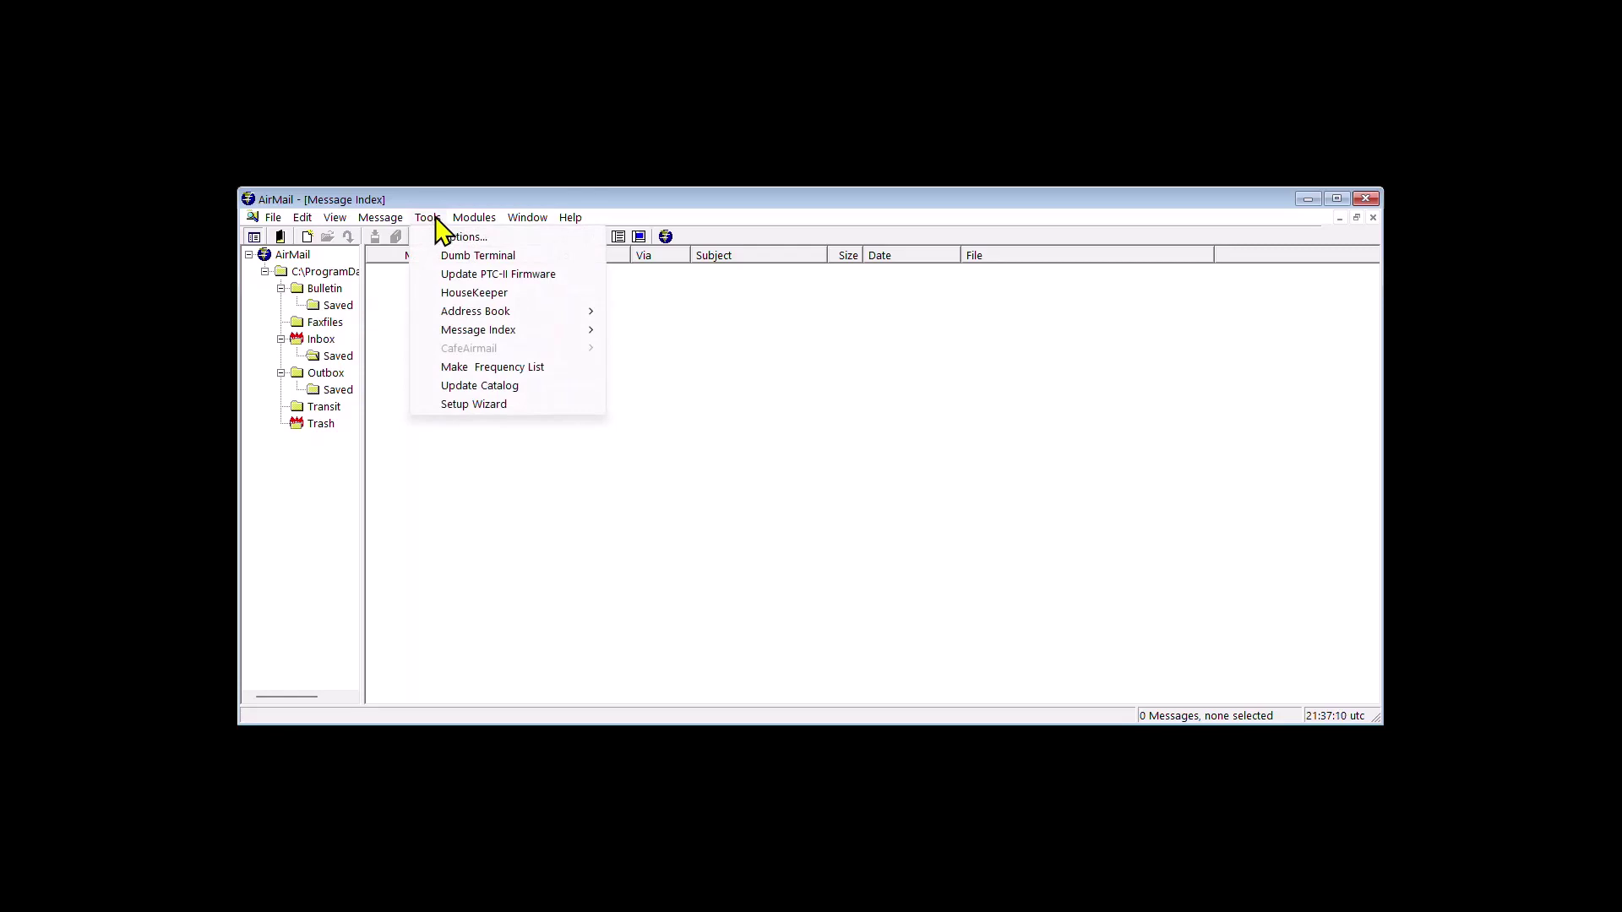
mouse_move(465, 222)
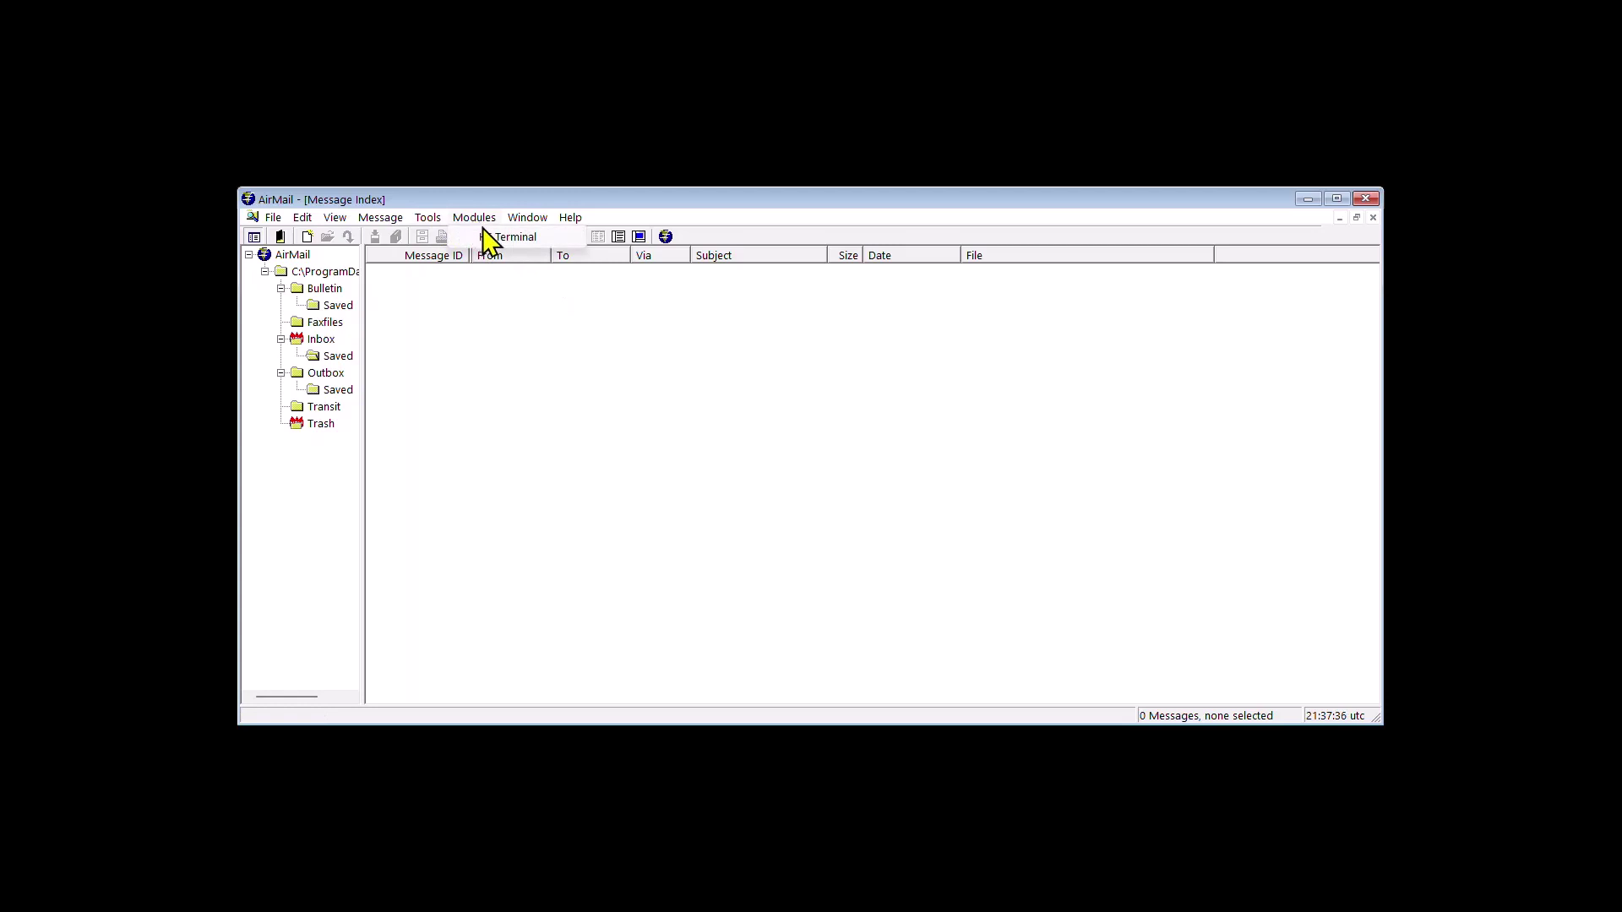
left_click(490, 237)
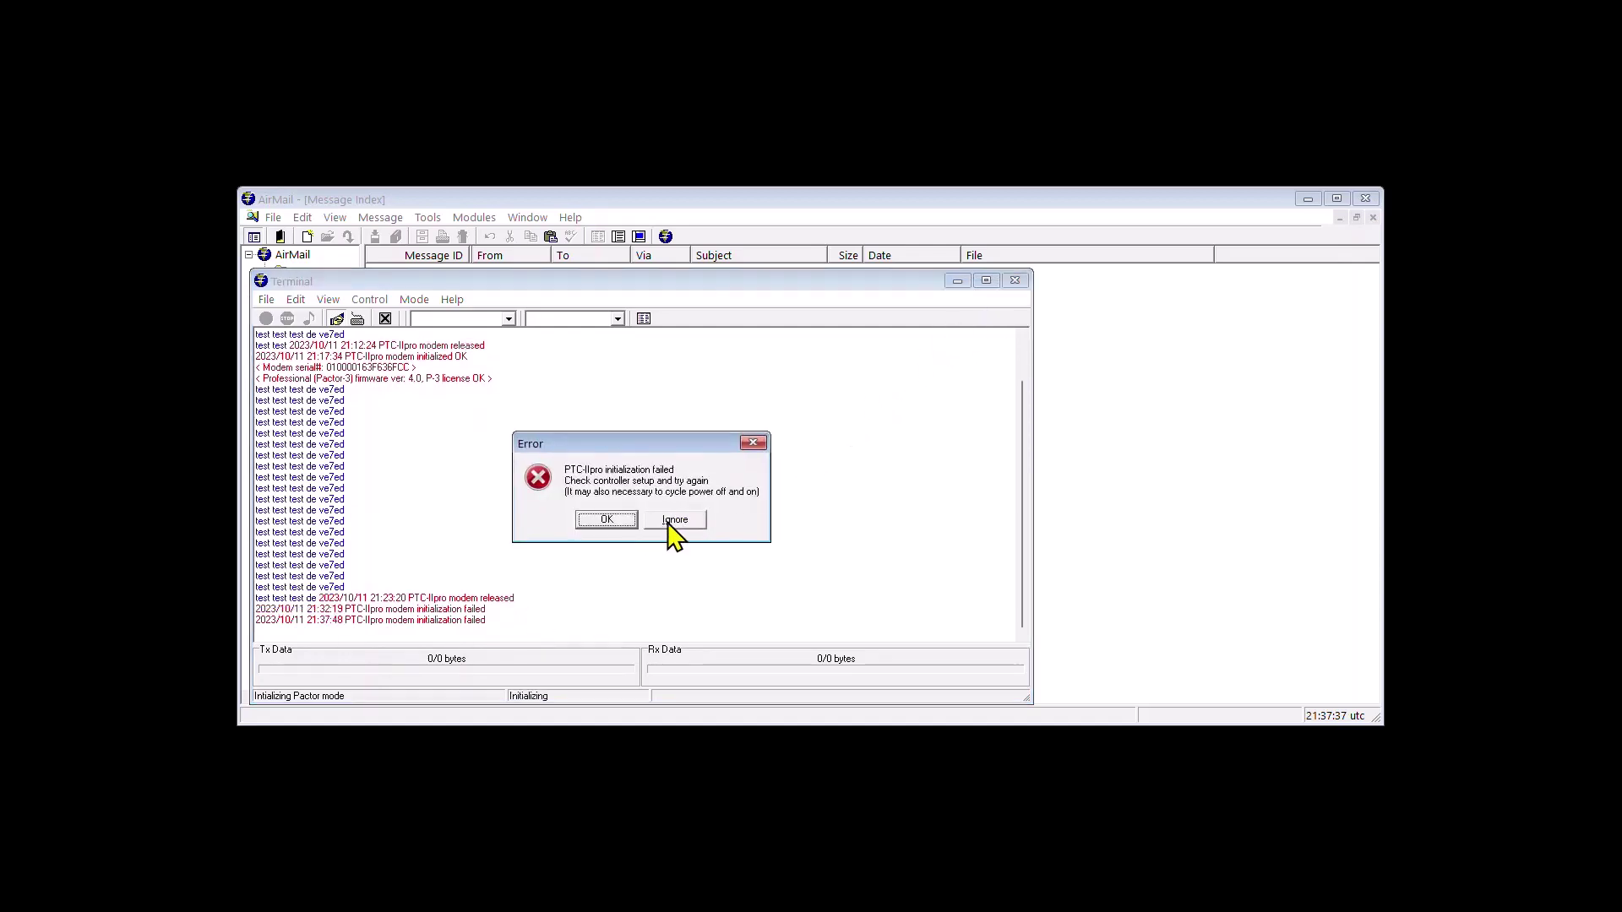
left_click(621, 519)
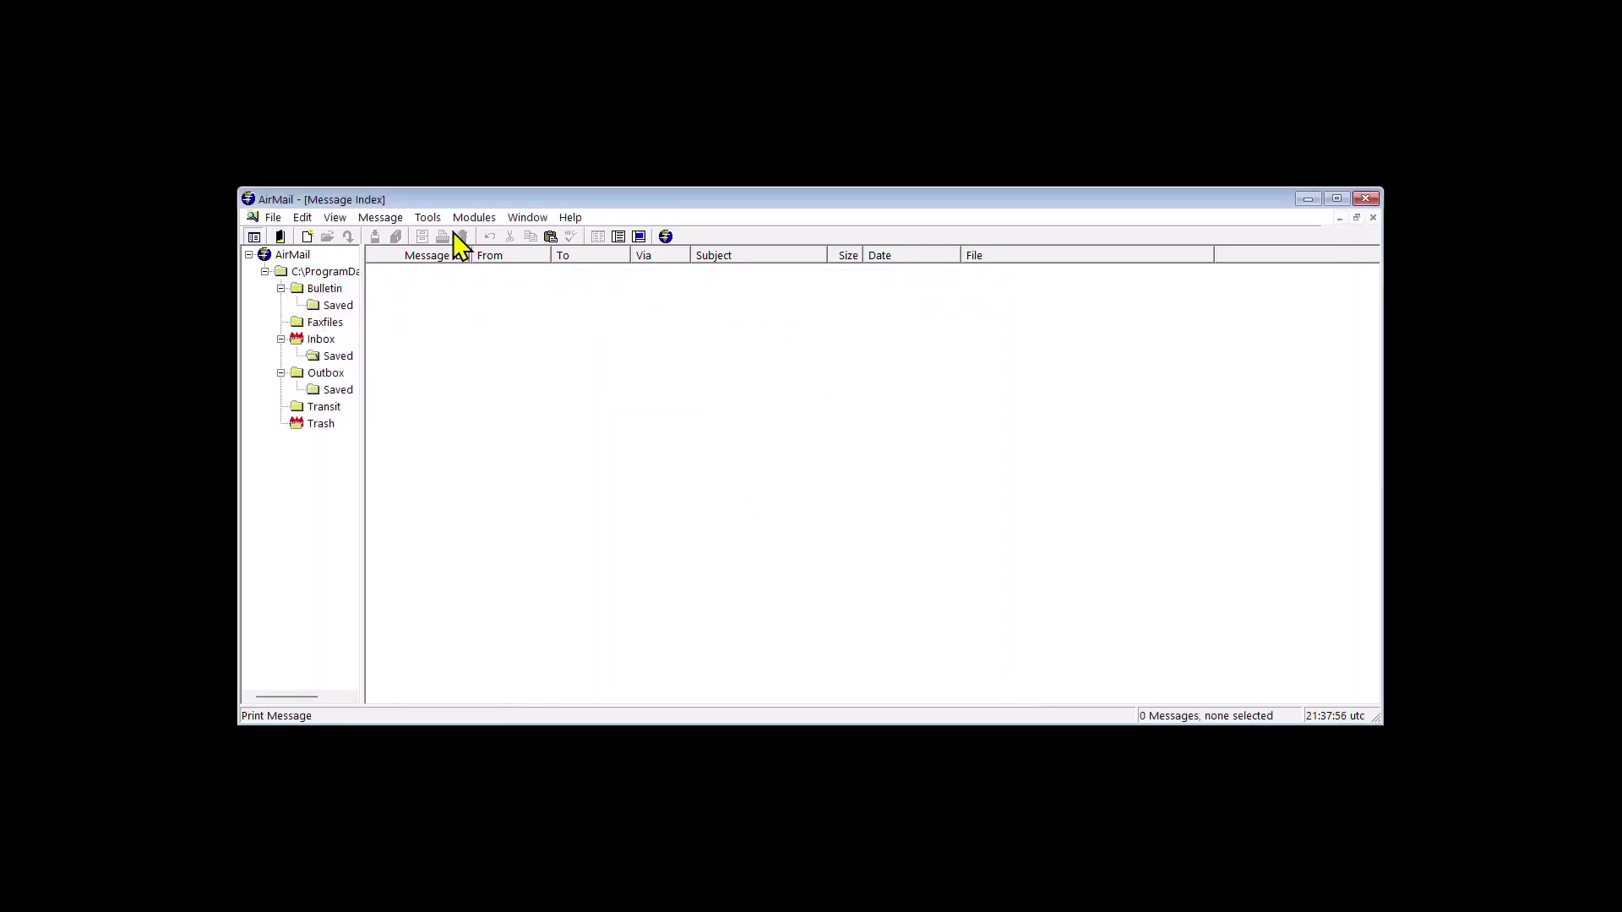
Open the Terminal module again to initialize the PTC-IIpro modem.
left_click(428, 222)
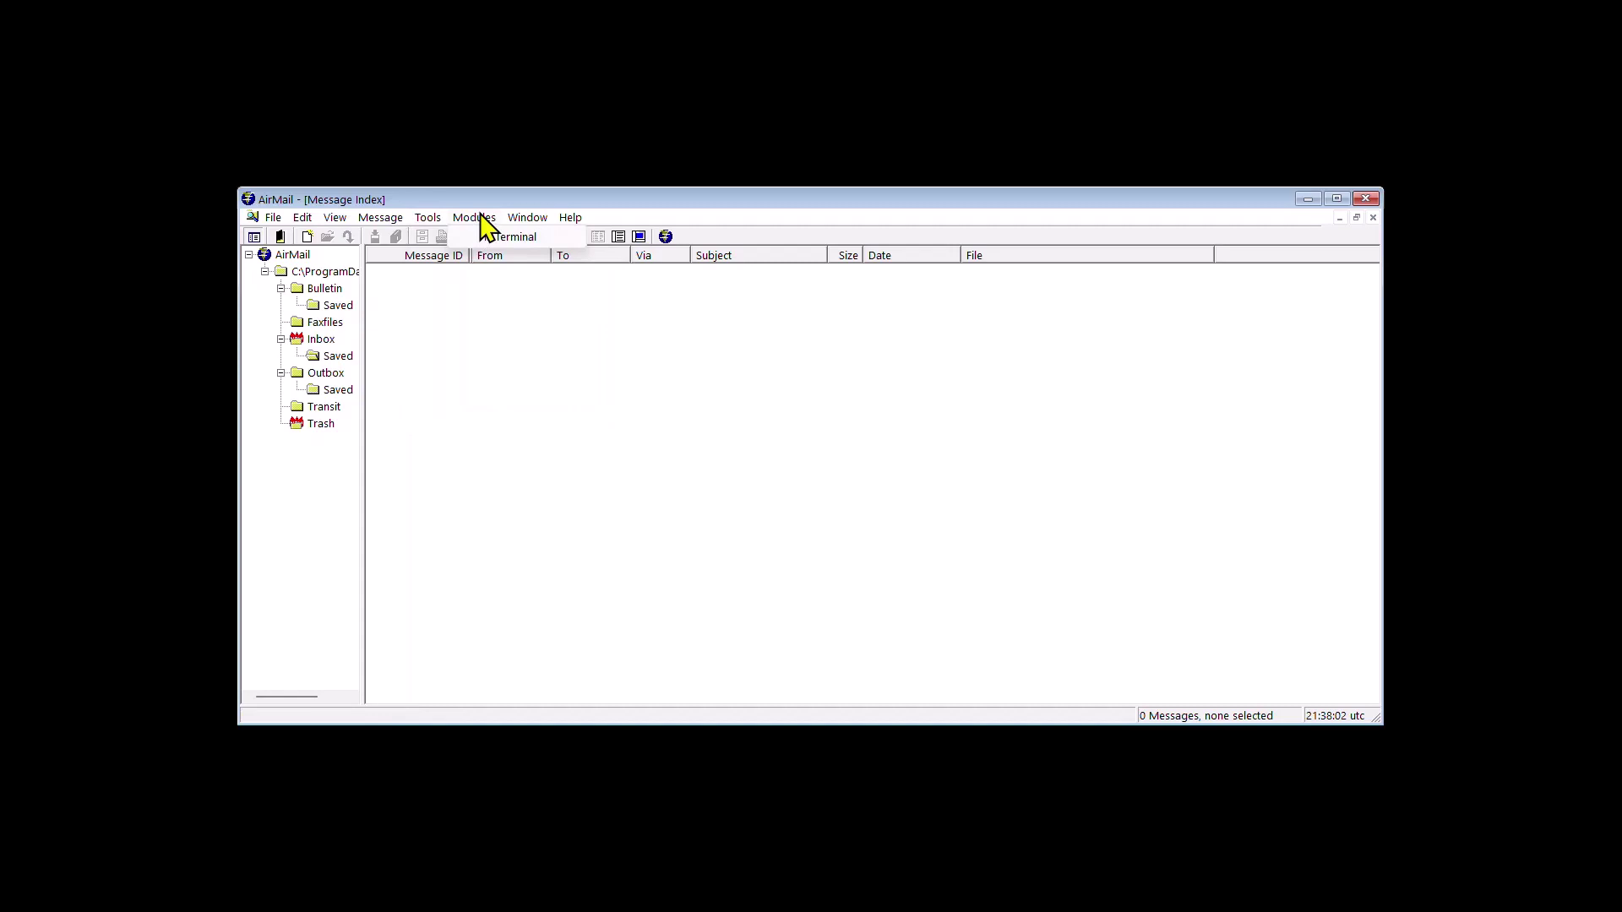
mouse_move(479, 219)
left_click(496, 236)
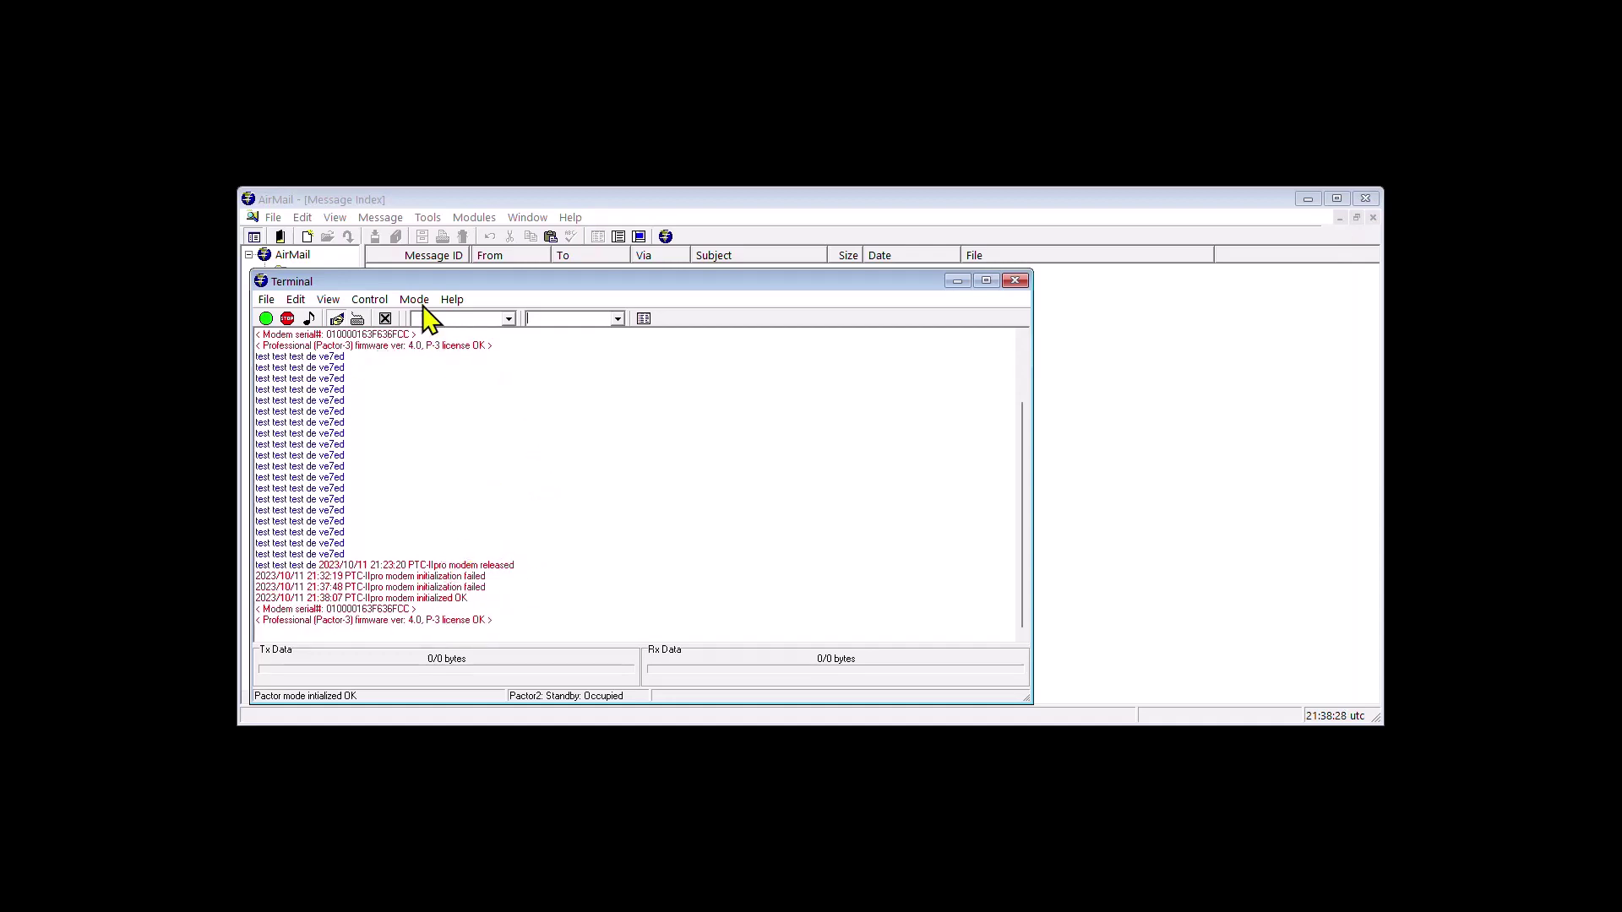
Open the PTC-II amplitude settings over the Terminal window and bring up the DroidCam Client view of the radio beside them.
left_click(385, 304)
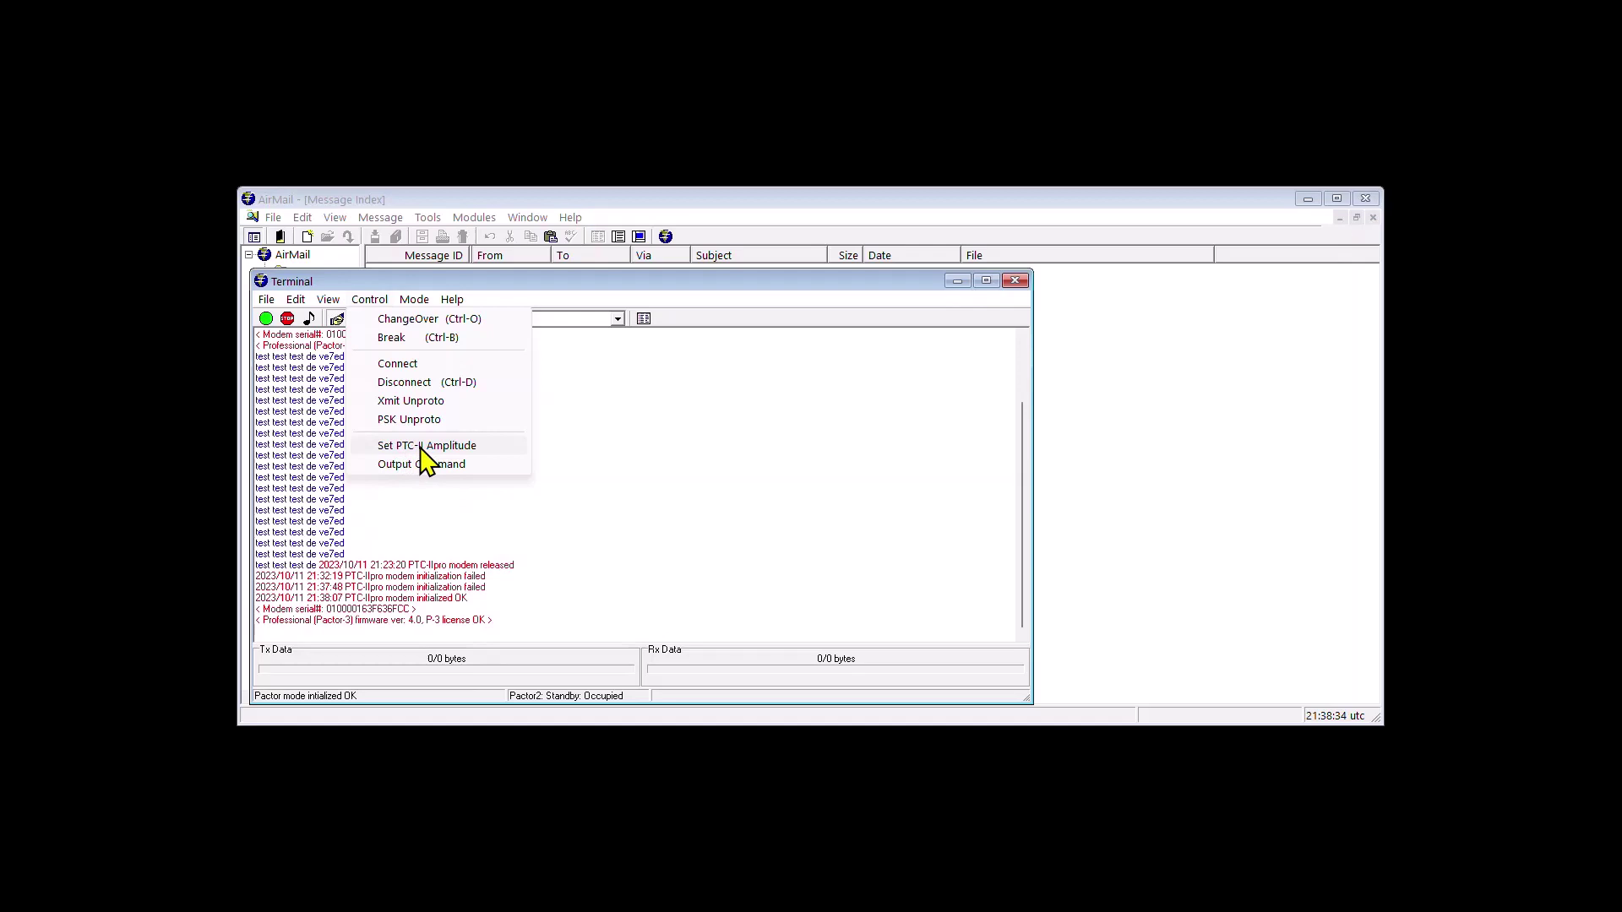
left_click(456, 448)
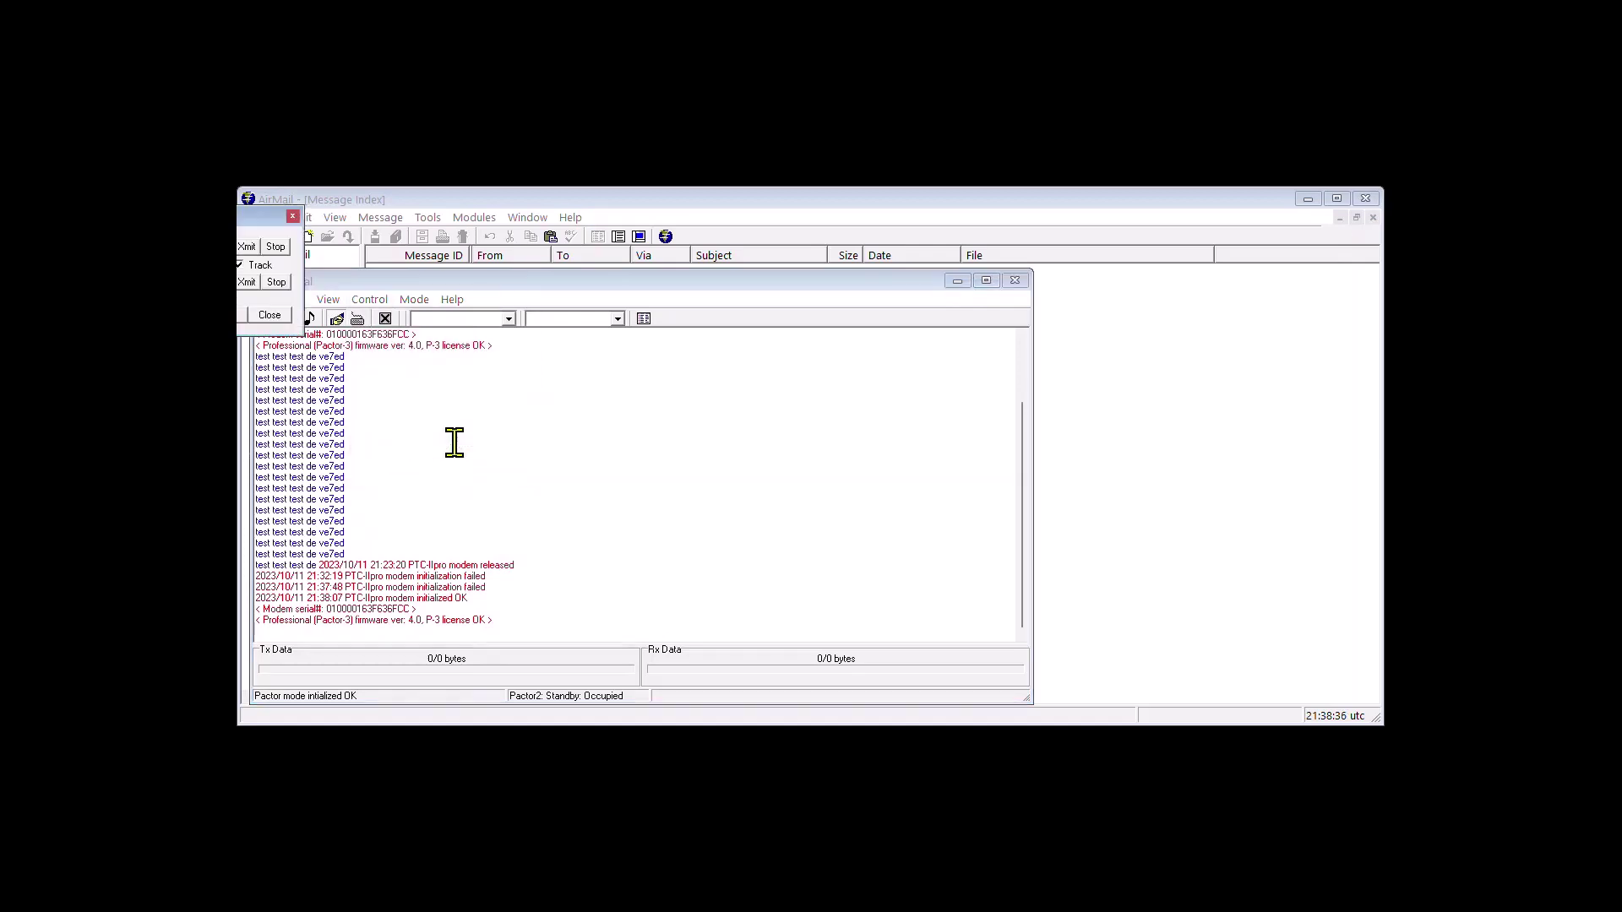
left_click_drag(167, 213, 438, 382)
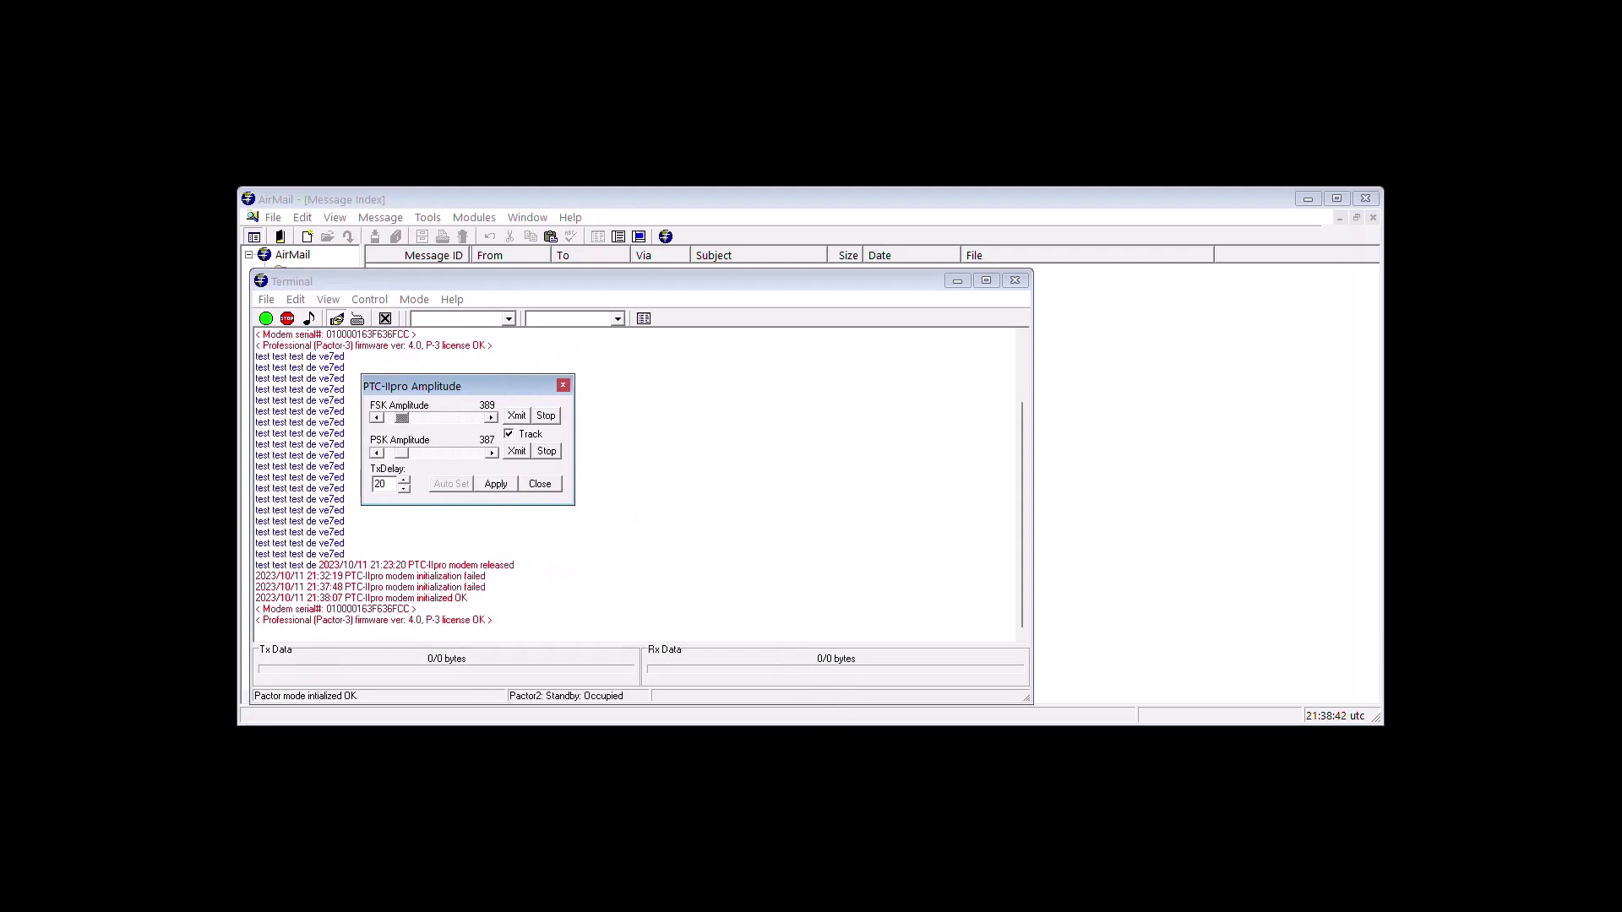
key("alt+Tab")
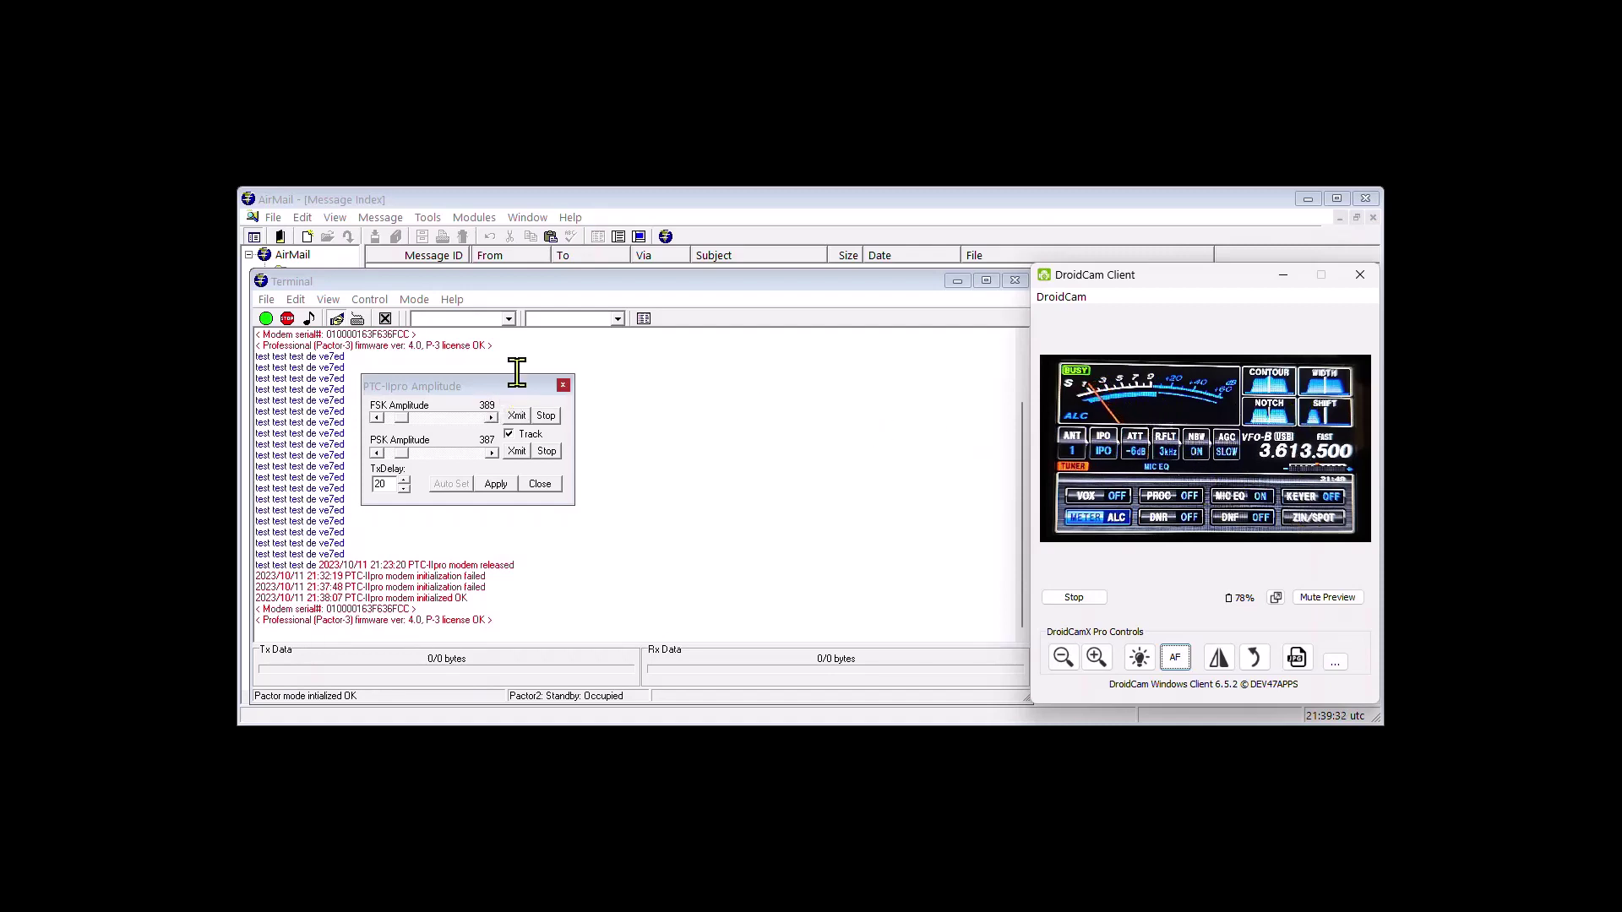
left_click(426, 394)
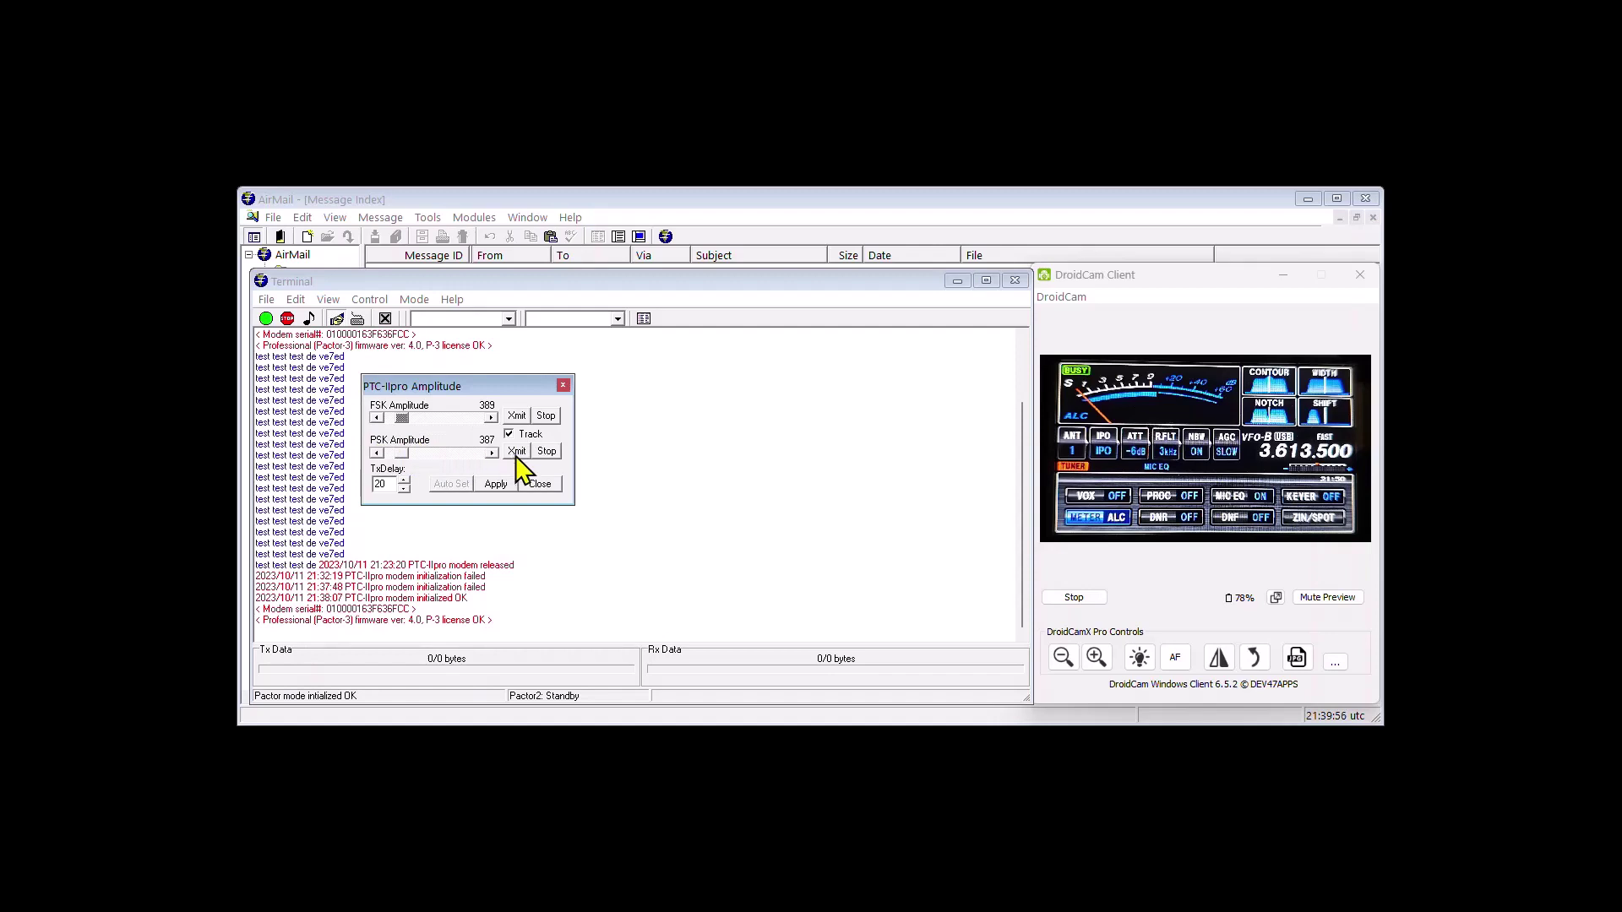
Turn off Track between the two amplitudes, start an FSK test transmission and lower the FSK amplitude to 367.
left_click(510, 434)
left_click(517, 418)
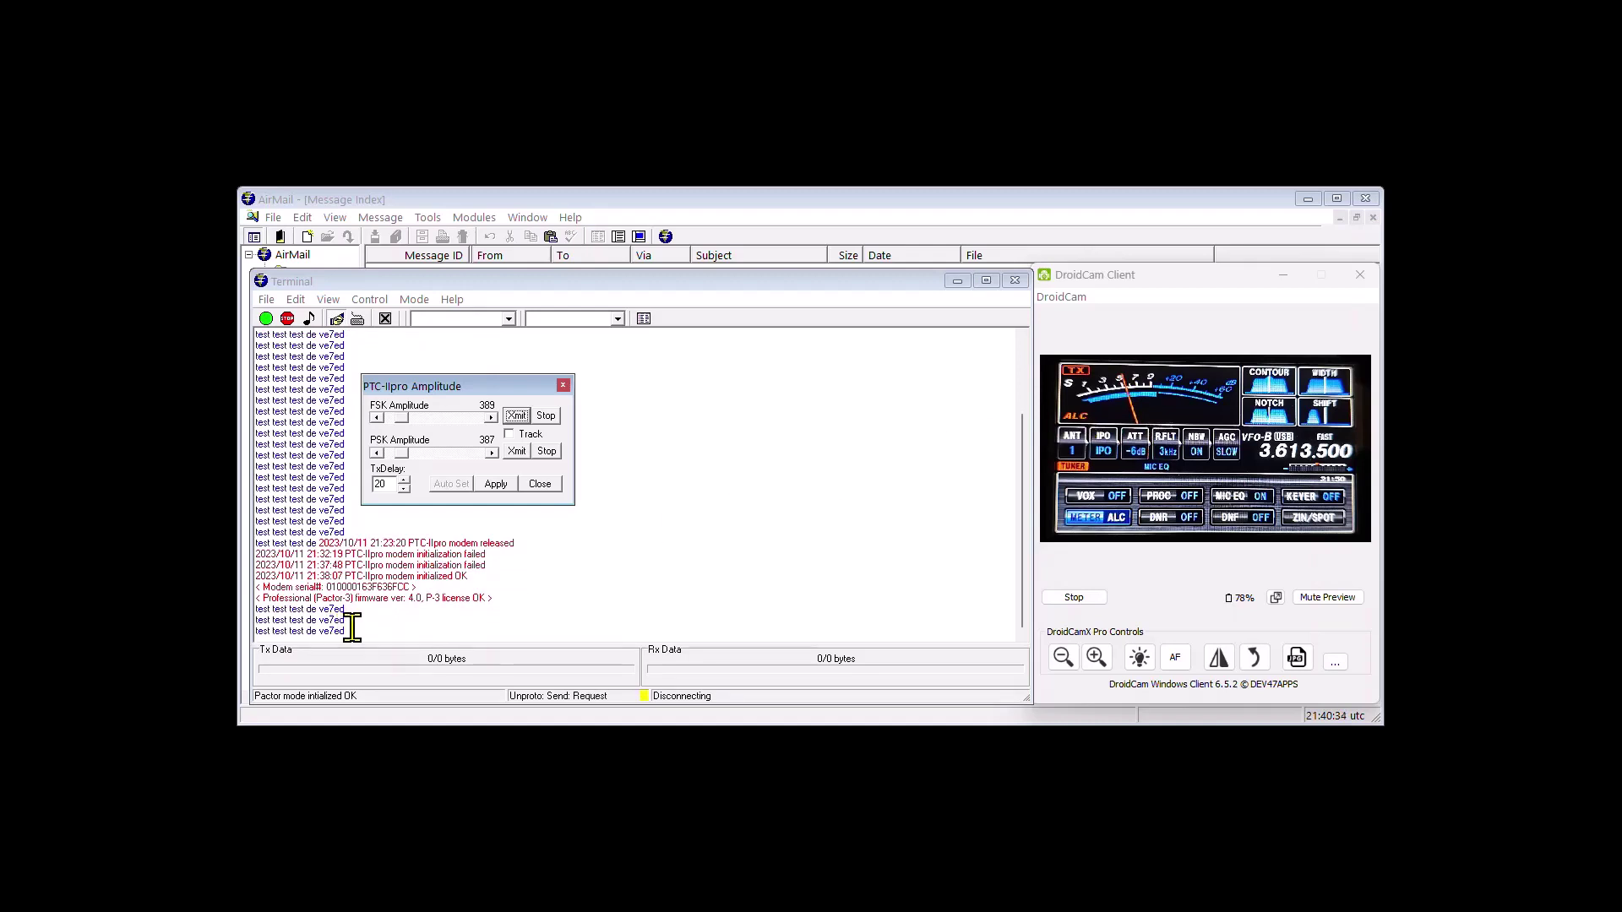
left_click(375, 418)
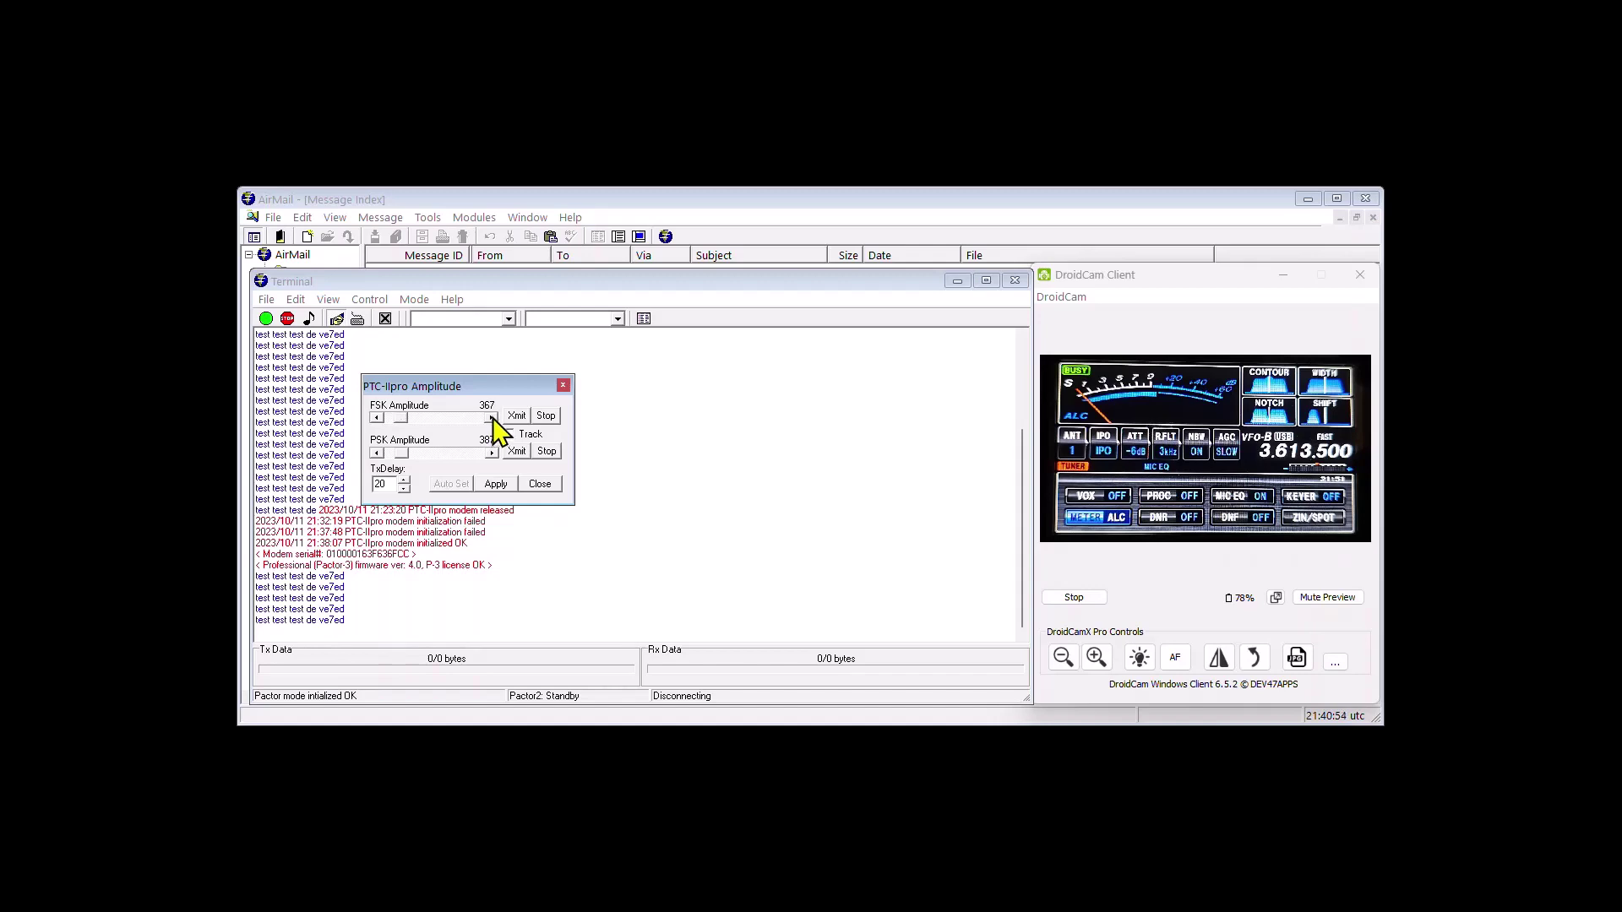
Raise the FSK amplitude again, restart the FSK test transmission and bring the amplitude down to 375.
left_click(492, 418)
left_click(492, 417)
left_click(492, 417)
left_click(491, 418)
left_click(516, 415)
left_click(376, 418)
left_click(376, 417)
left_click(376, 417)
left_click(376, 417)
left_click(376, 417)
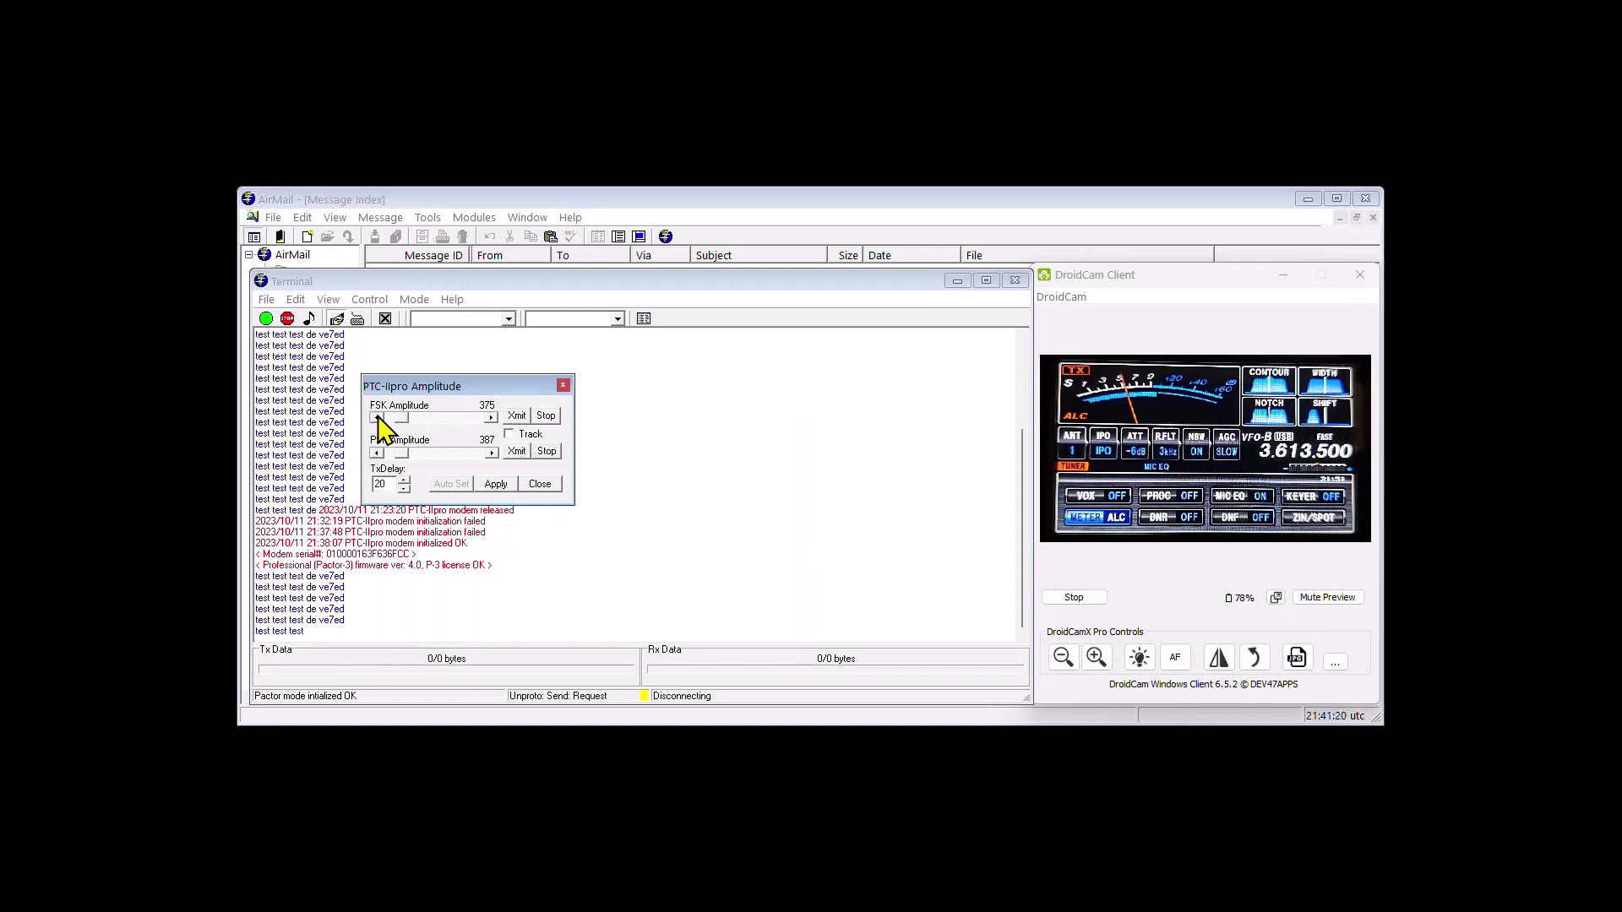
Lower the FSK amplitude gradually to 355 while the test transmission runs.
left_click(376, 417)
left_click(376, 417)
left_click(376, 417)
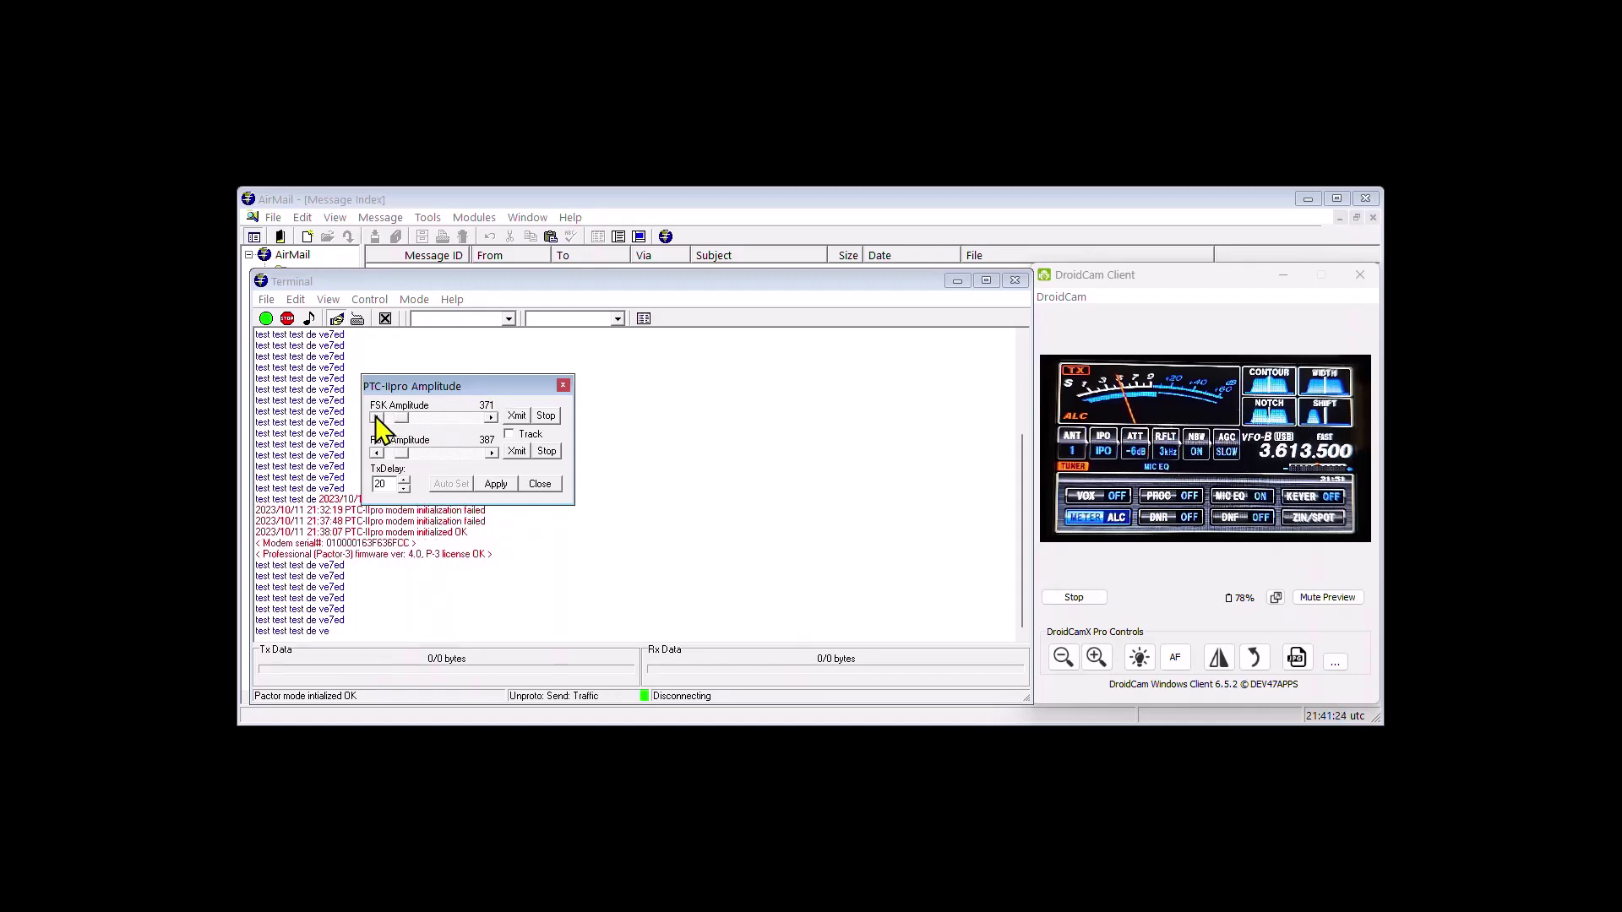
left_click(376, 418)
left_click(376, 418)
left_click(376, 418)
left_click(376, 417)
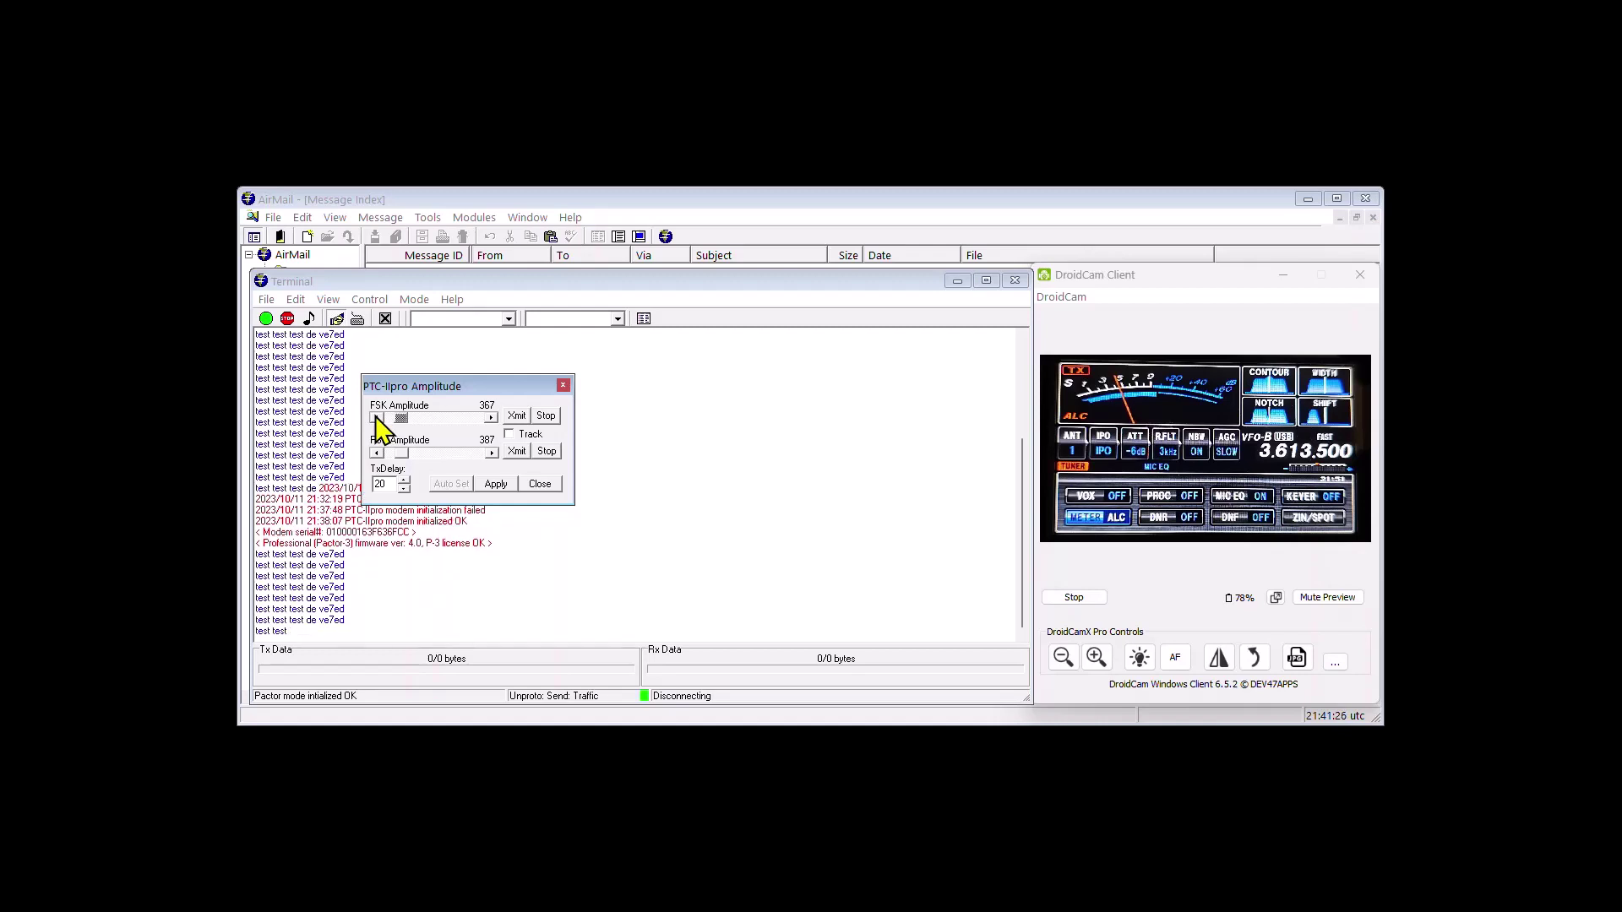
left_click(376, 418)
left_click(376, 417)
left_click(376, 417)
left_click(376, 417)
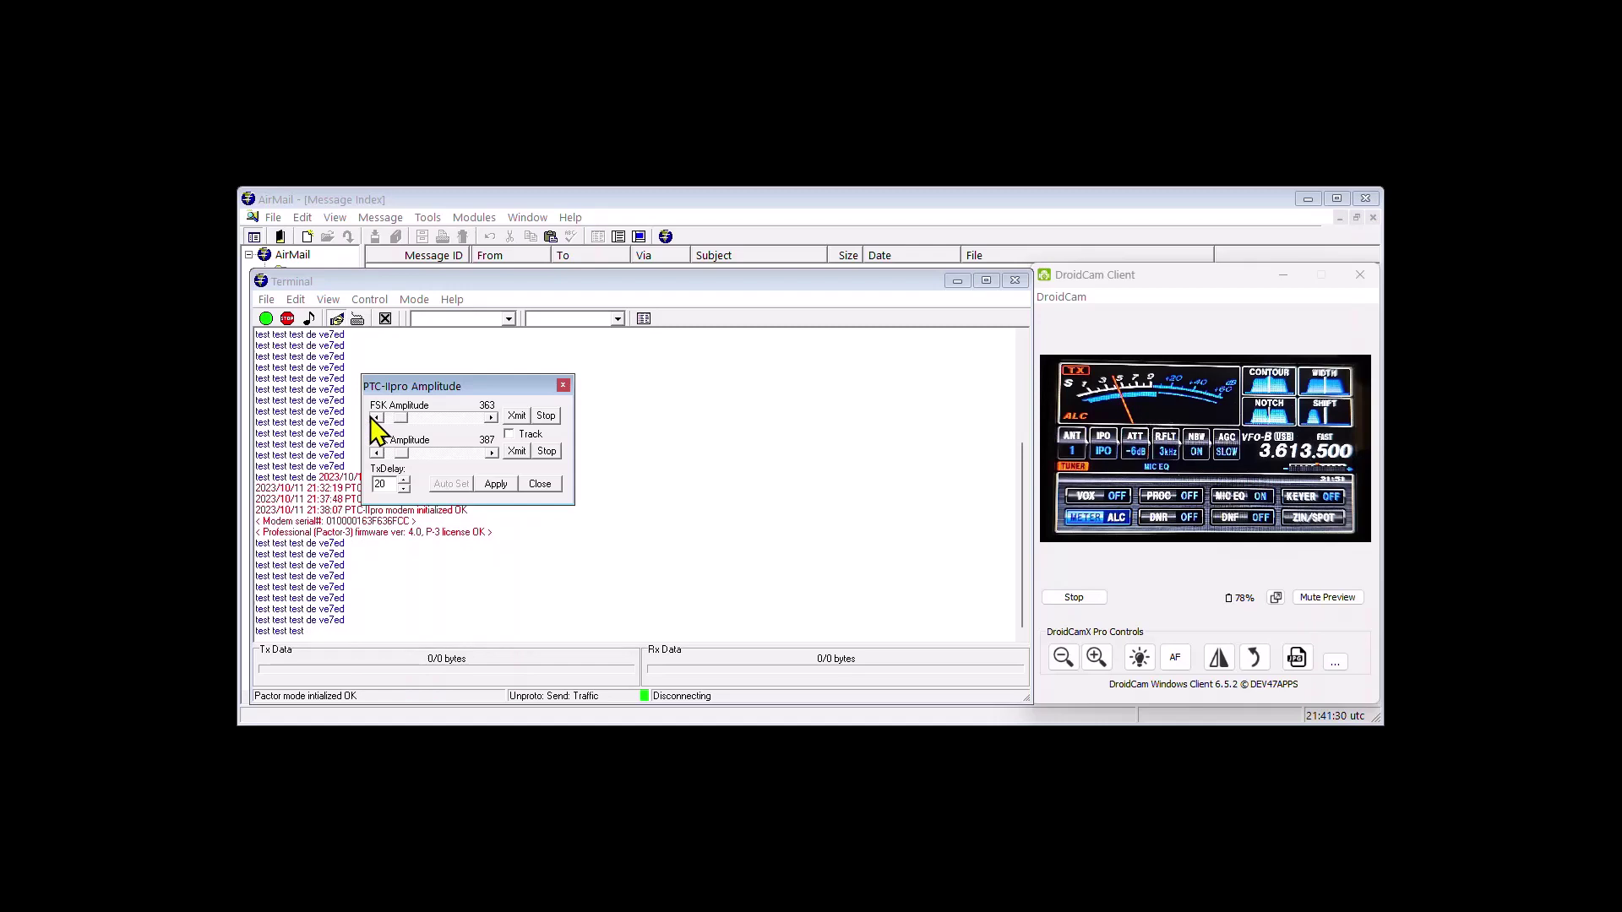
left_click(376, 418)
left_click(376, 417)
left_click(376, 417)
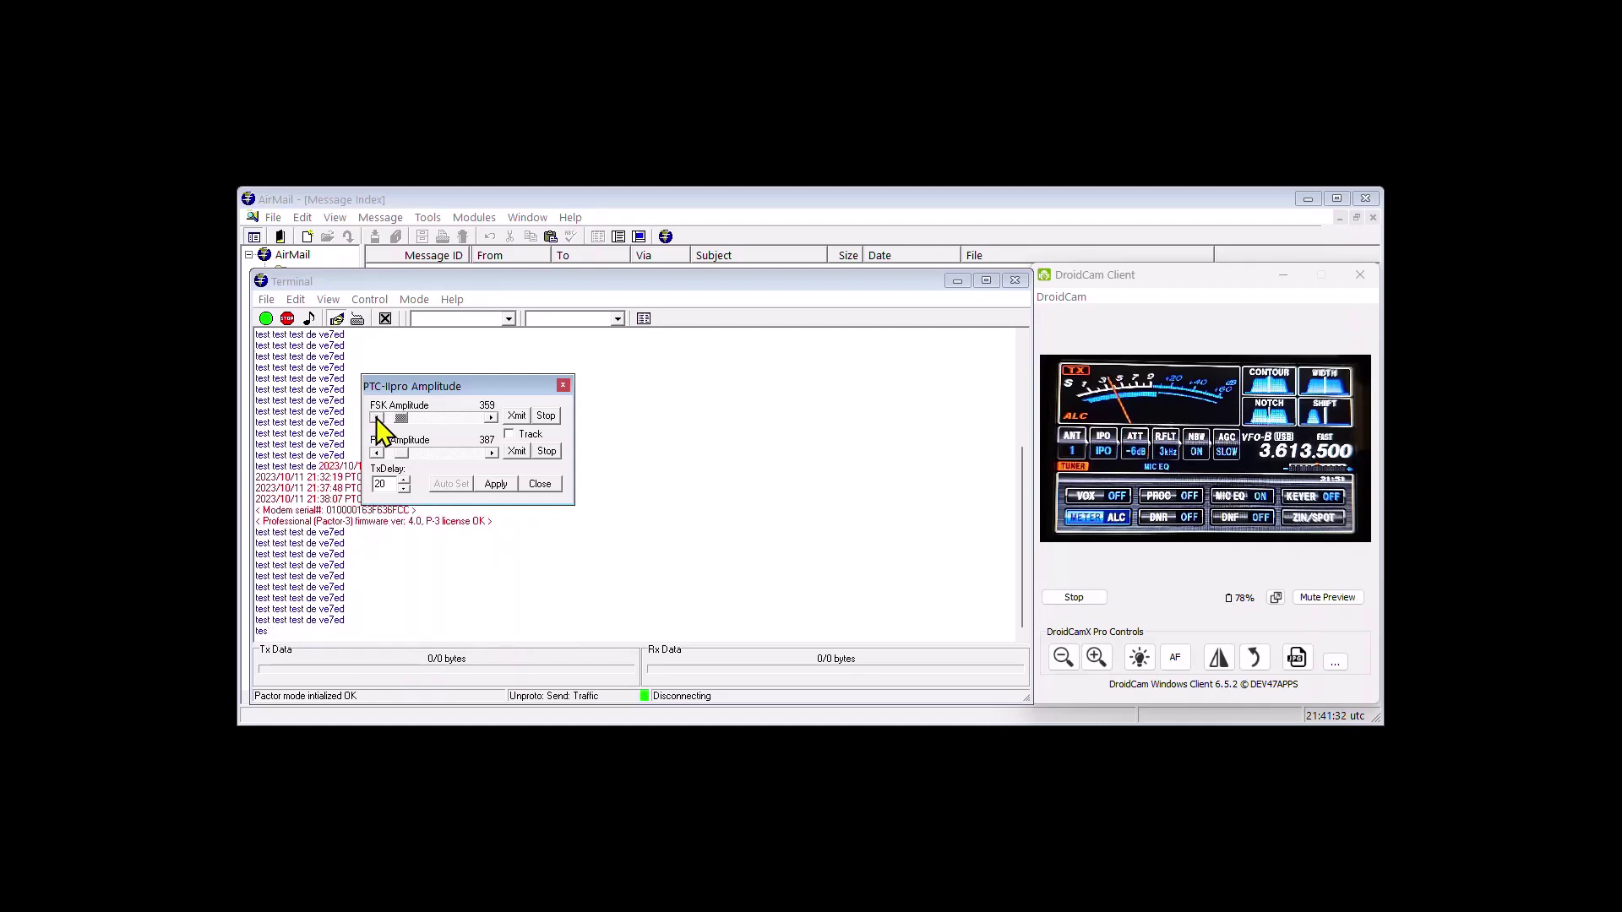
left_click(376, 417)
left_click(377, 419)
left_click(377, 419)
left_click(377, 419)
left_click(377, 419)
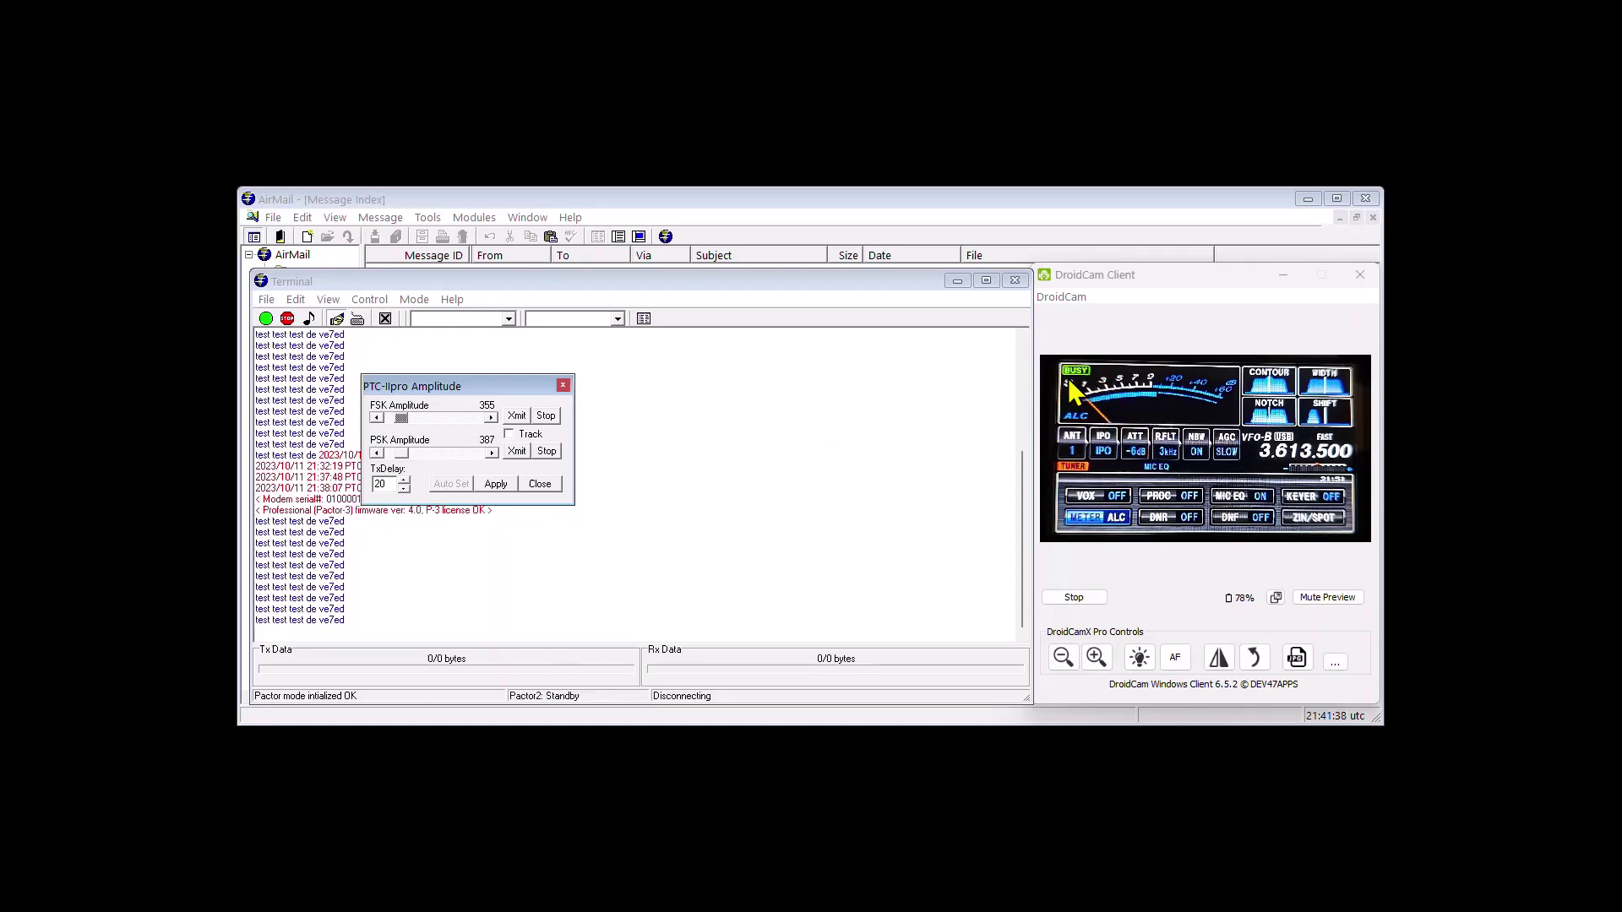
Restart the FSK test transmission, lower the FSK amplitude to 341 and stop transmitting.
left_click(518, 417)
left_click(377, 418)
left_click(377, 418)
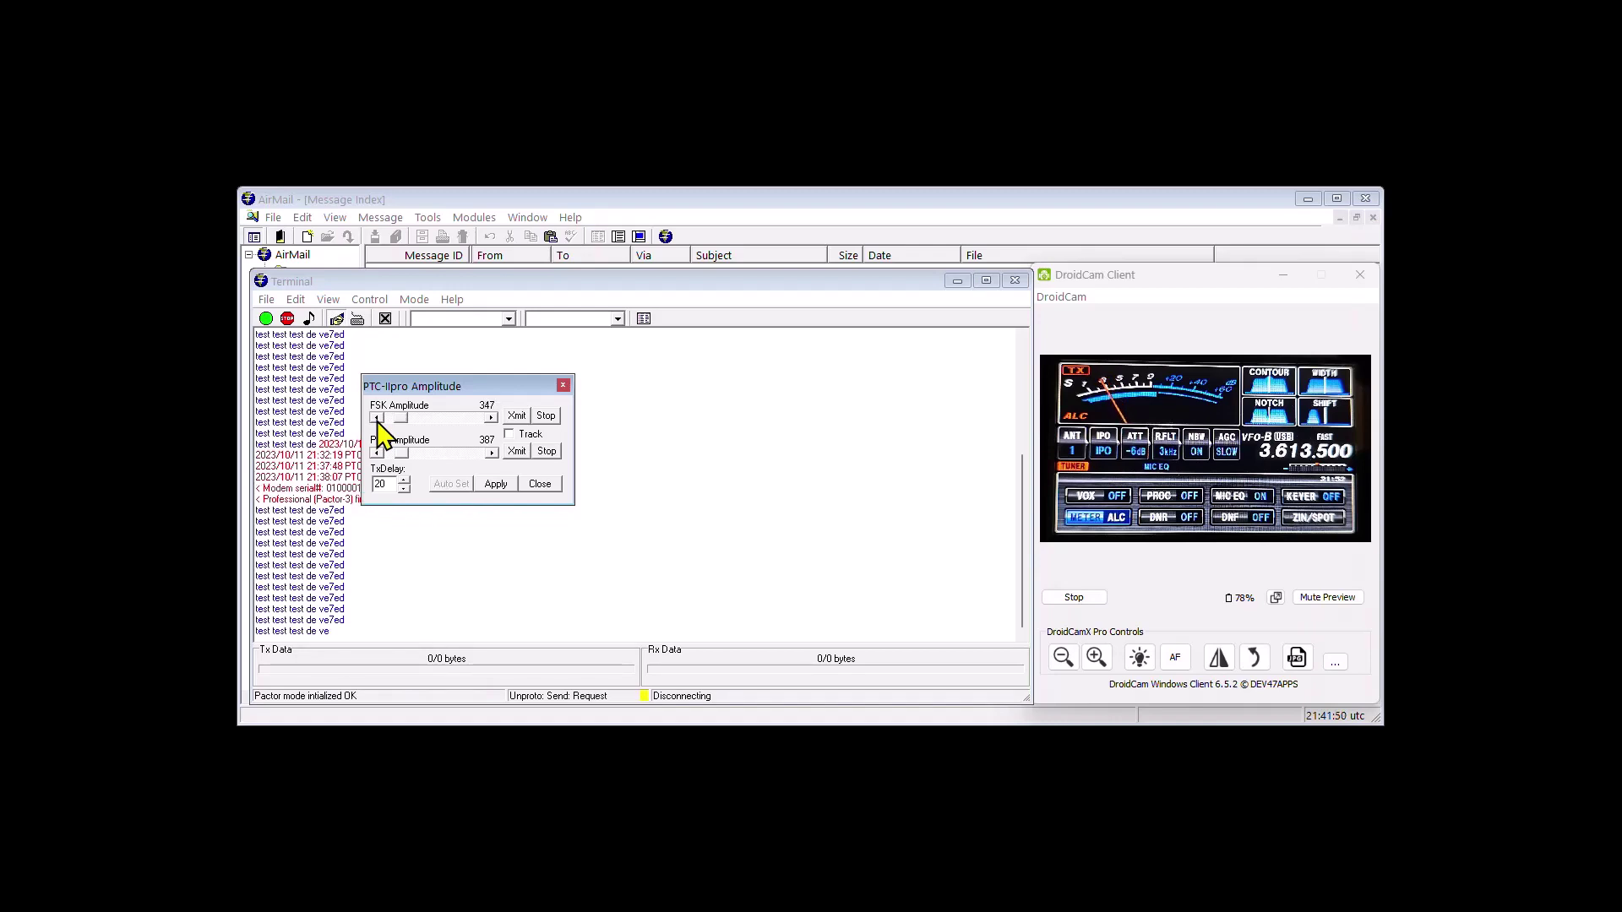
left_click(377, 418)
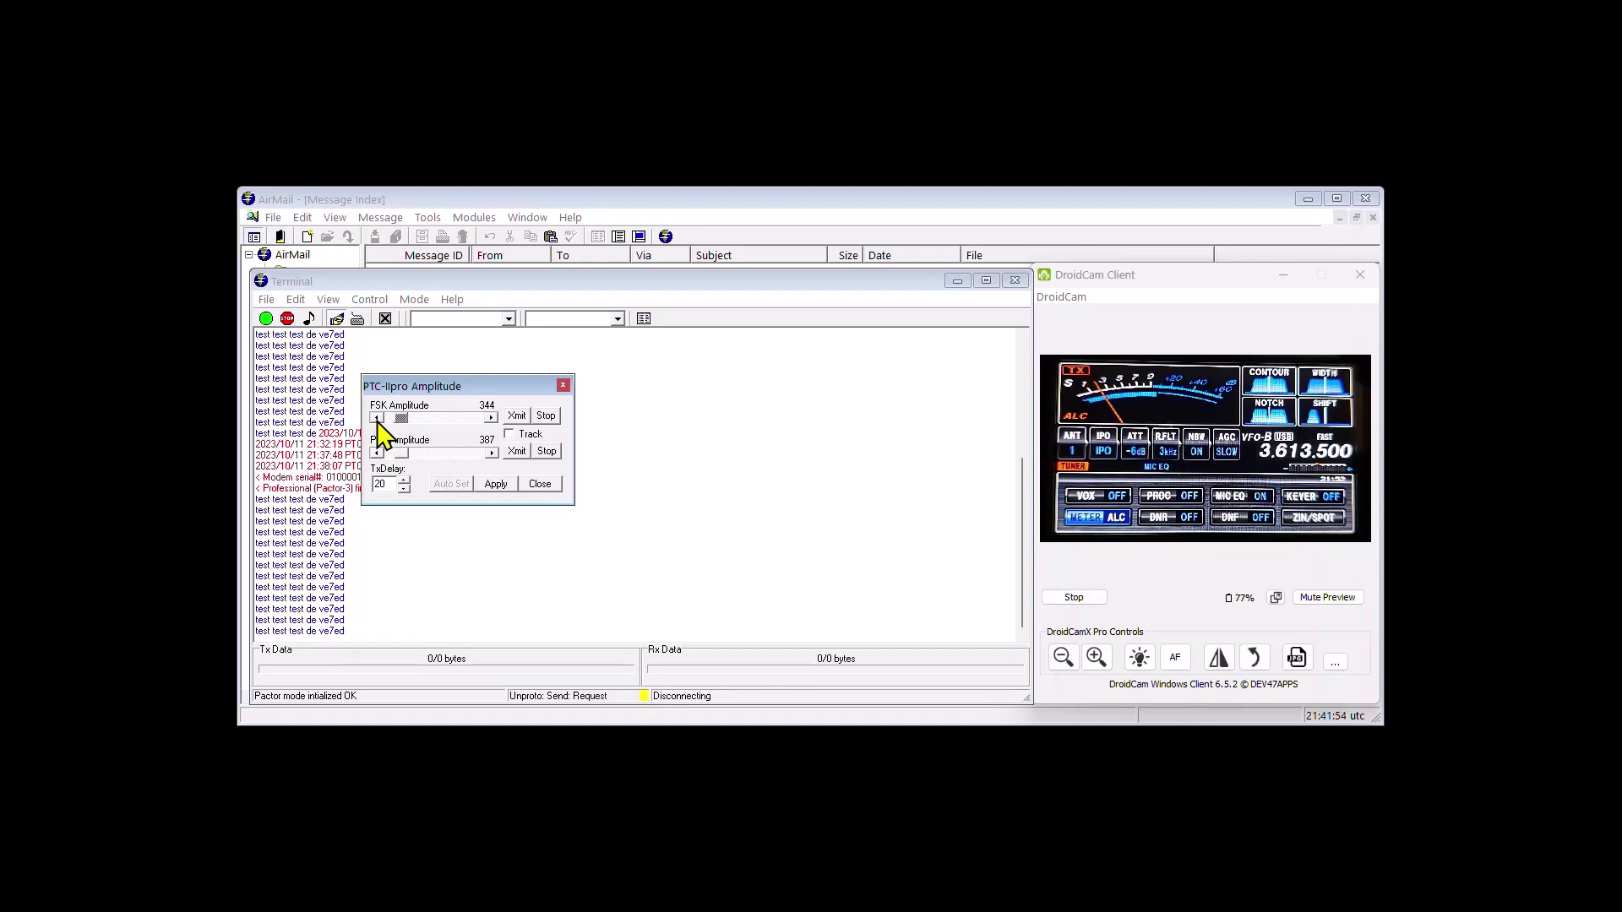
left_click(376, 418)
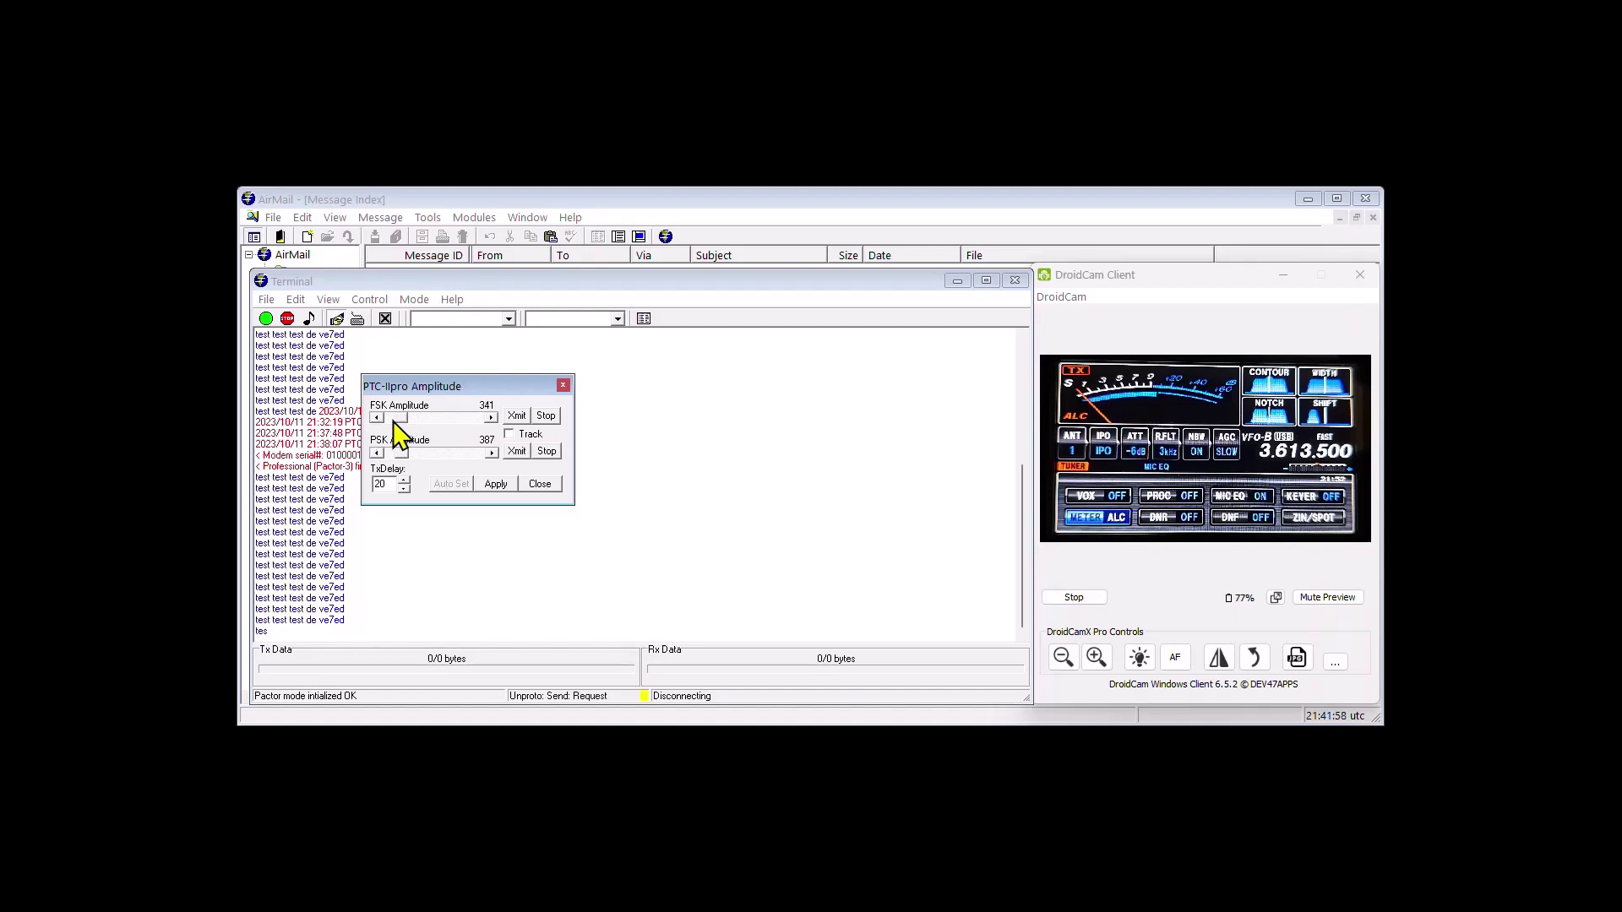
left_click(545, 416)
Start a PSK test transmission and lower the PSK amplitude to 346.
left_click(517, 452)
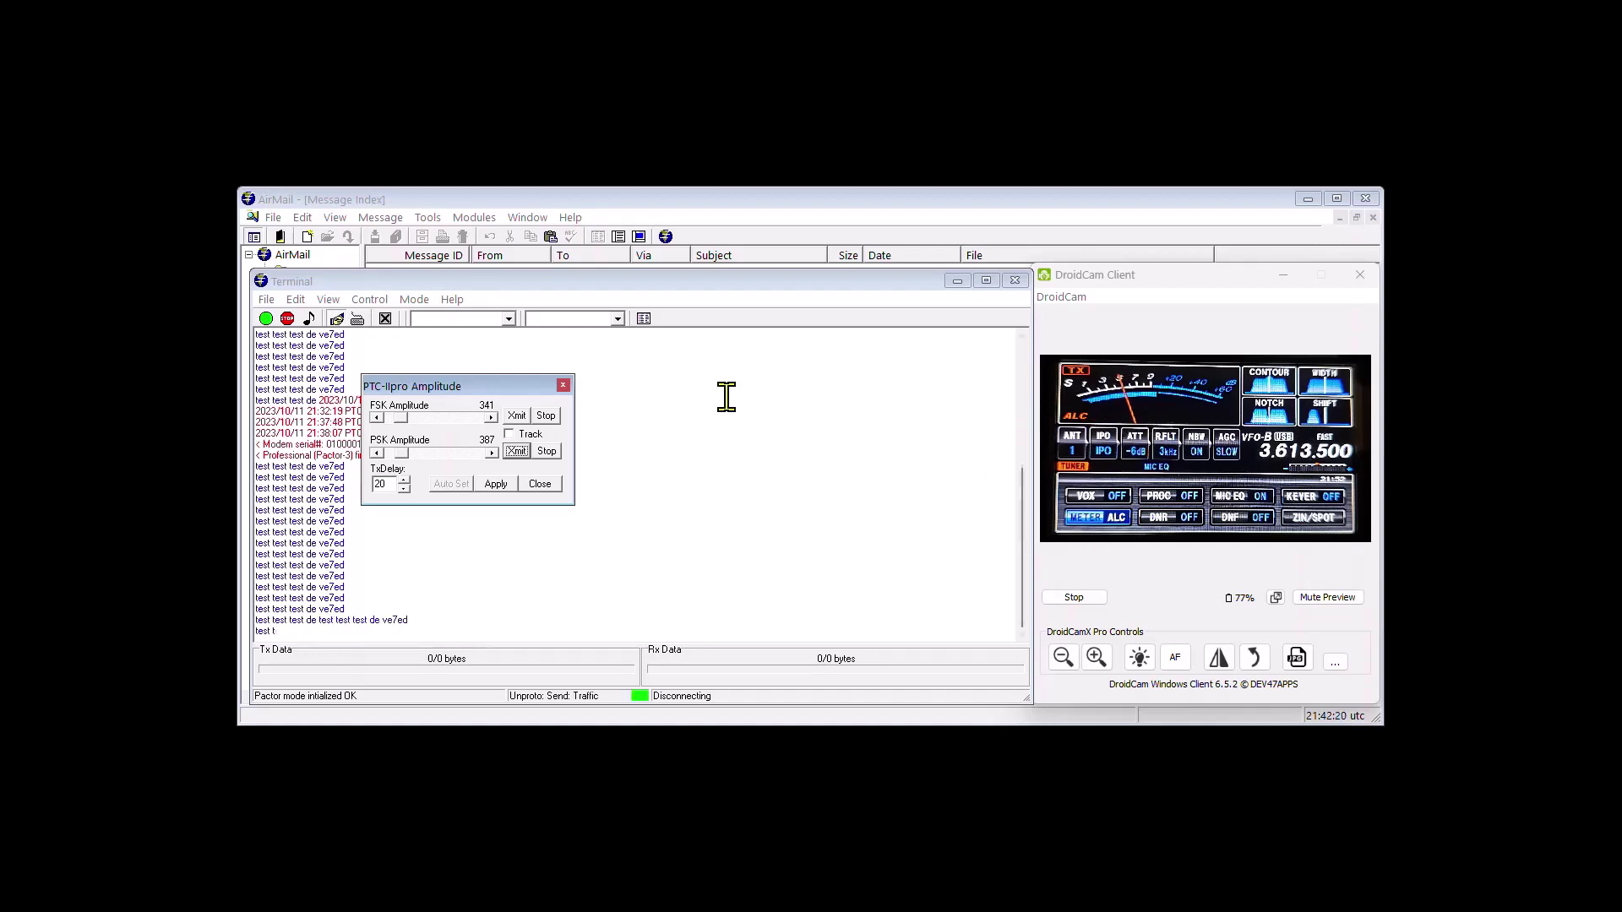
left_click(377, 453)
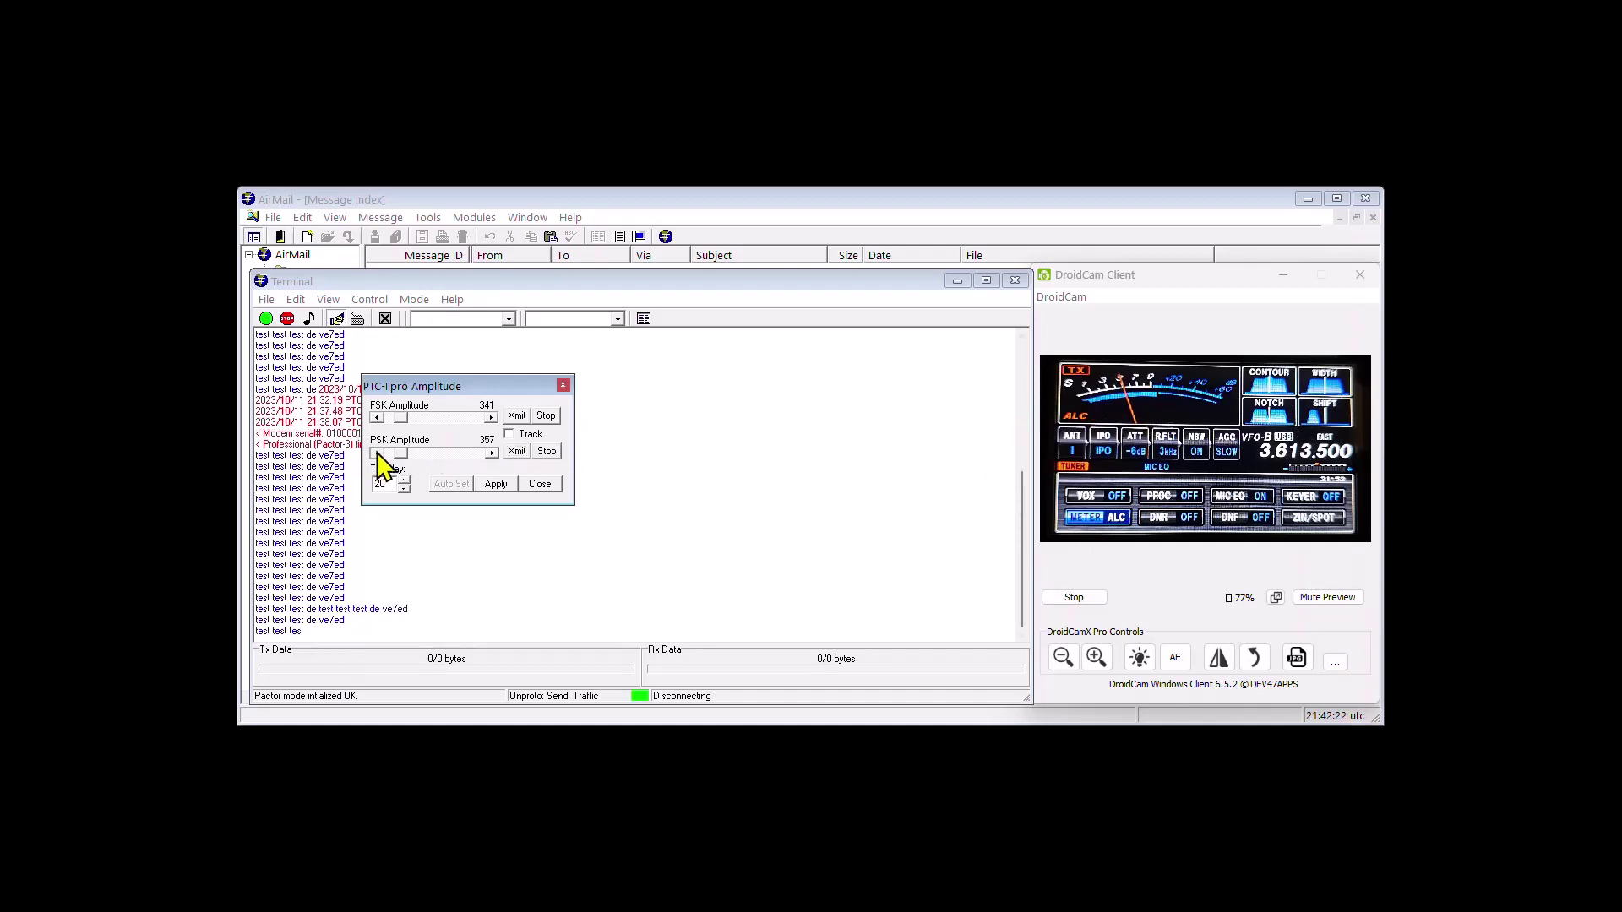
left_click(377, 453)
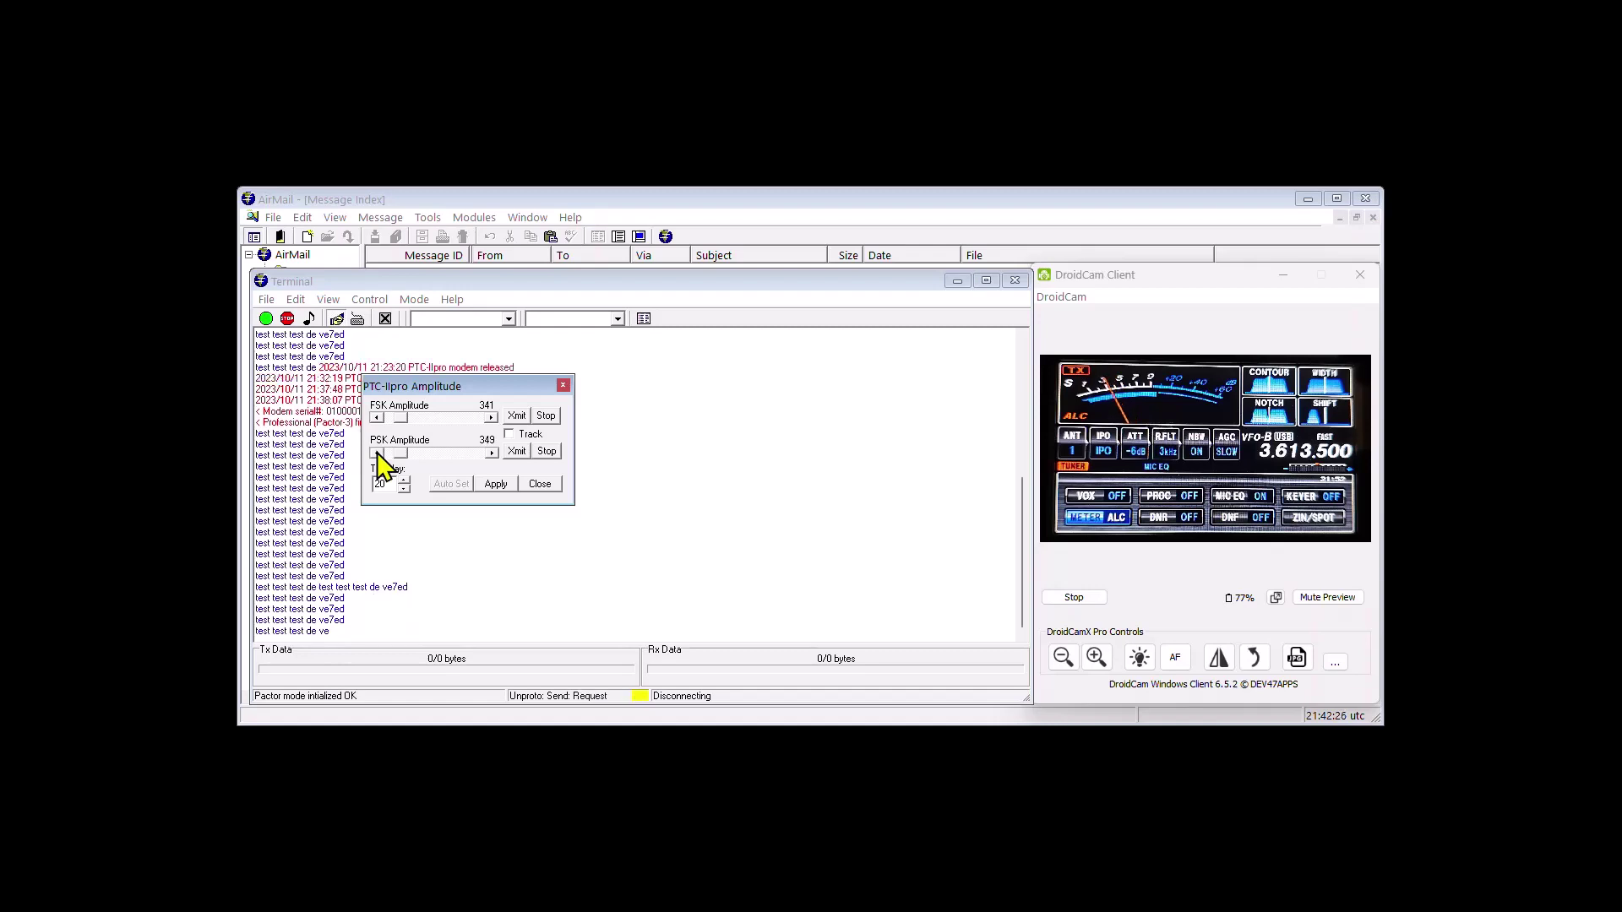
left_click(377, 453)
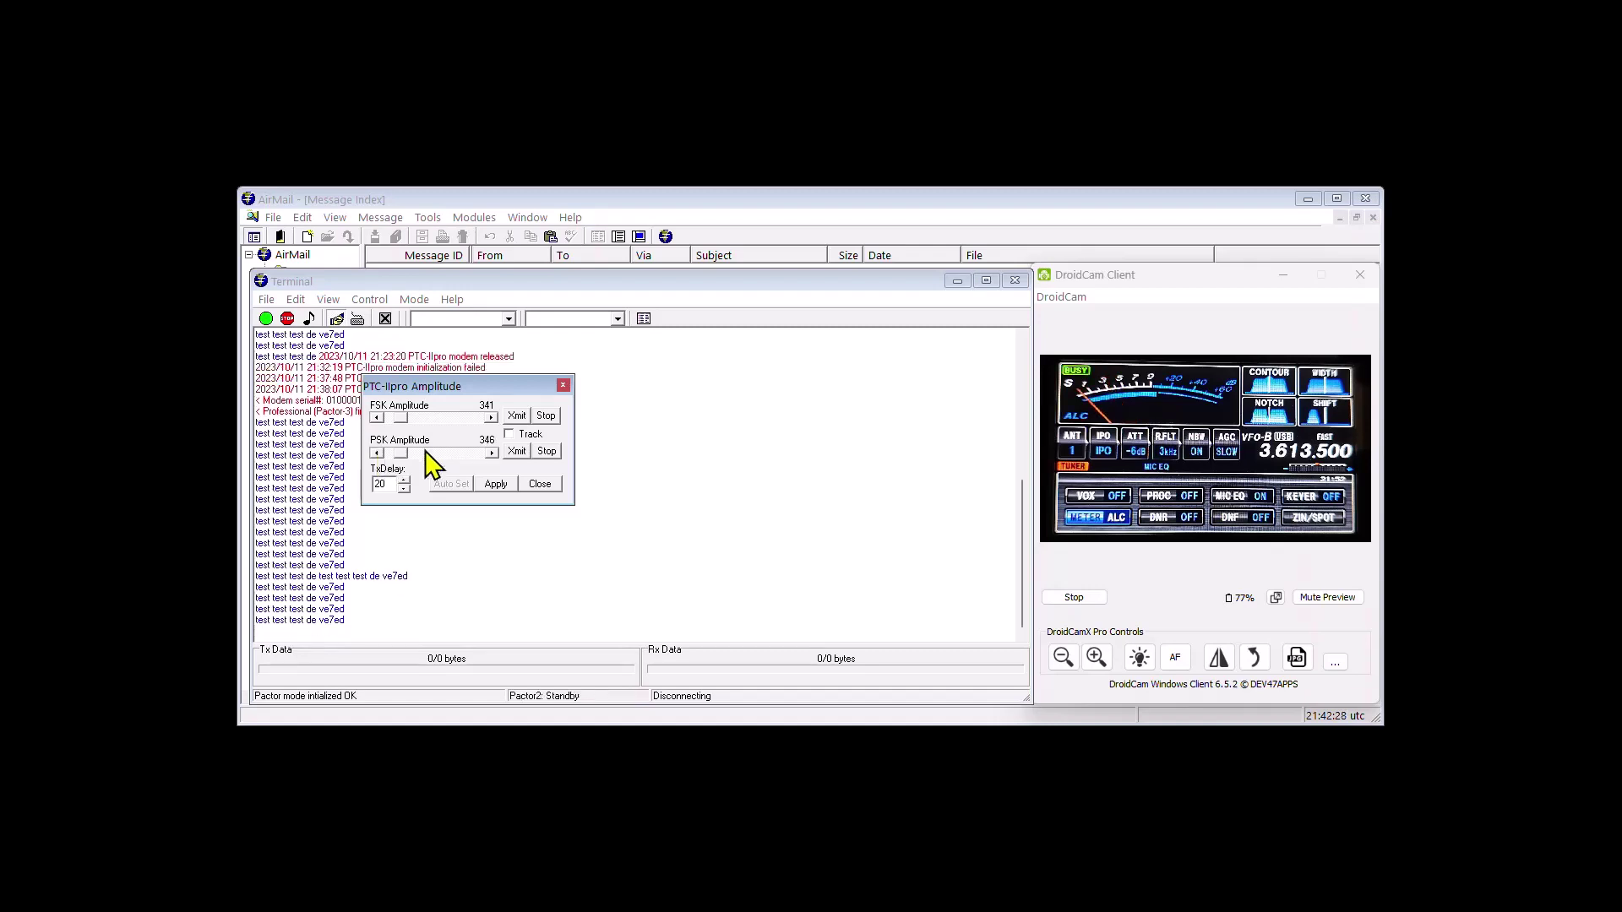
Raise the PSK amplitude, lower it to 339 during a new PSK test transmission, and transmit once more at that level.
left_click(492, 454)
left_click(492, 454)
left_click(492, 453)
left_click(515, 453)
left_click(376, 454)
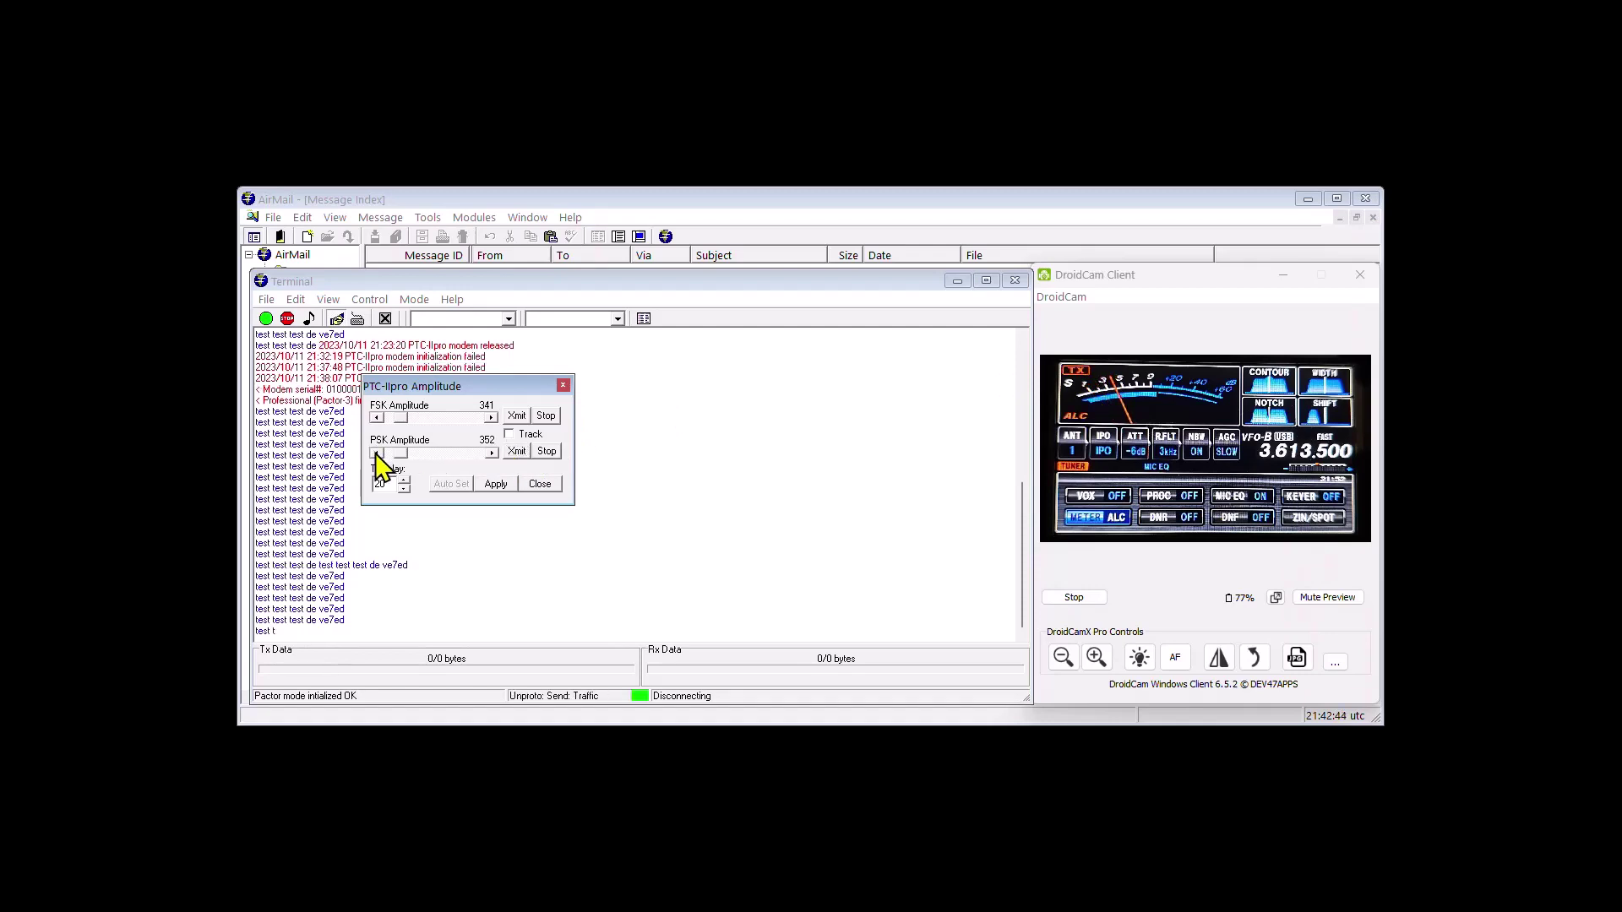
left_click(376, 453)
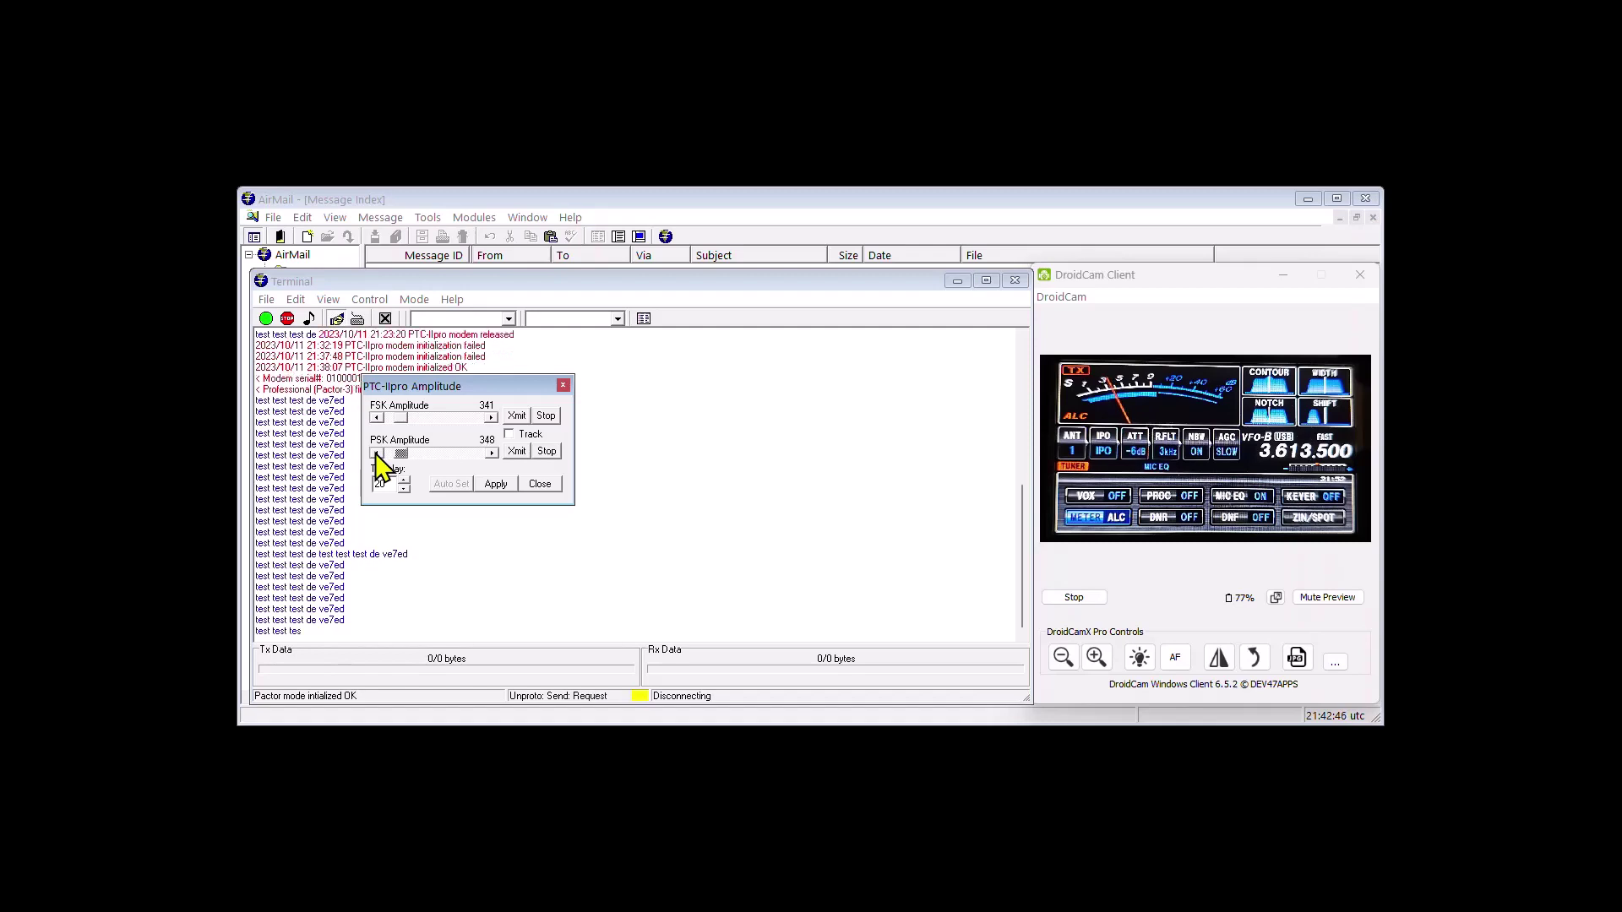
left_click(376, 453)
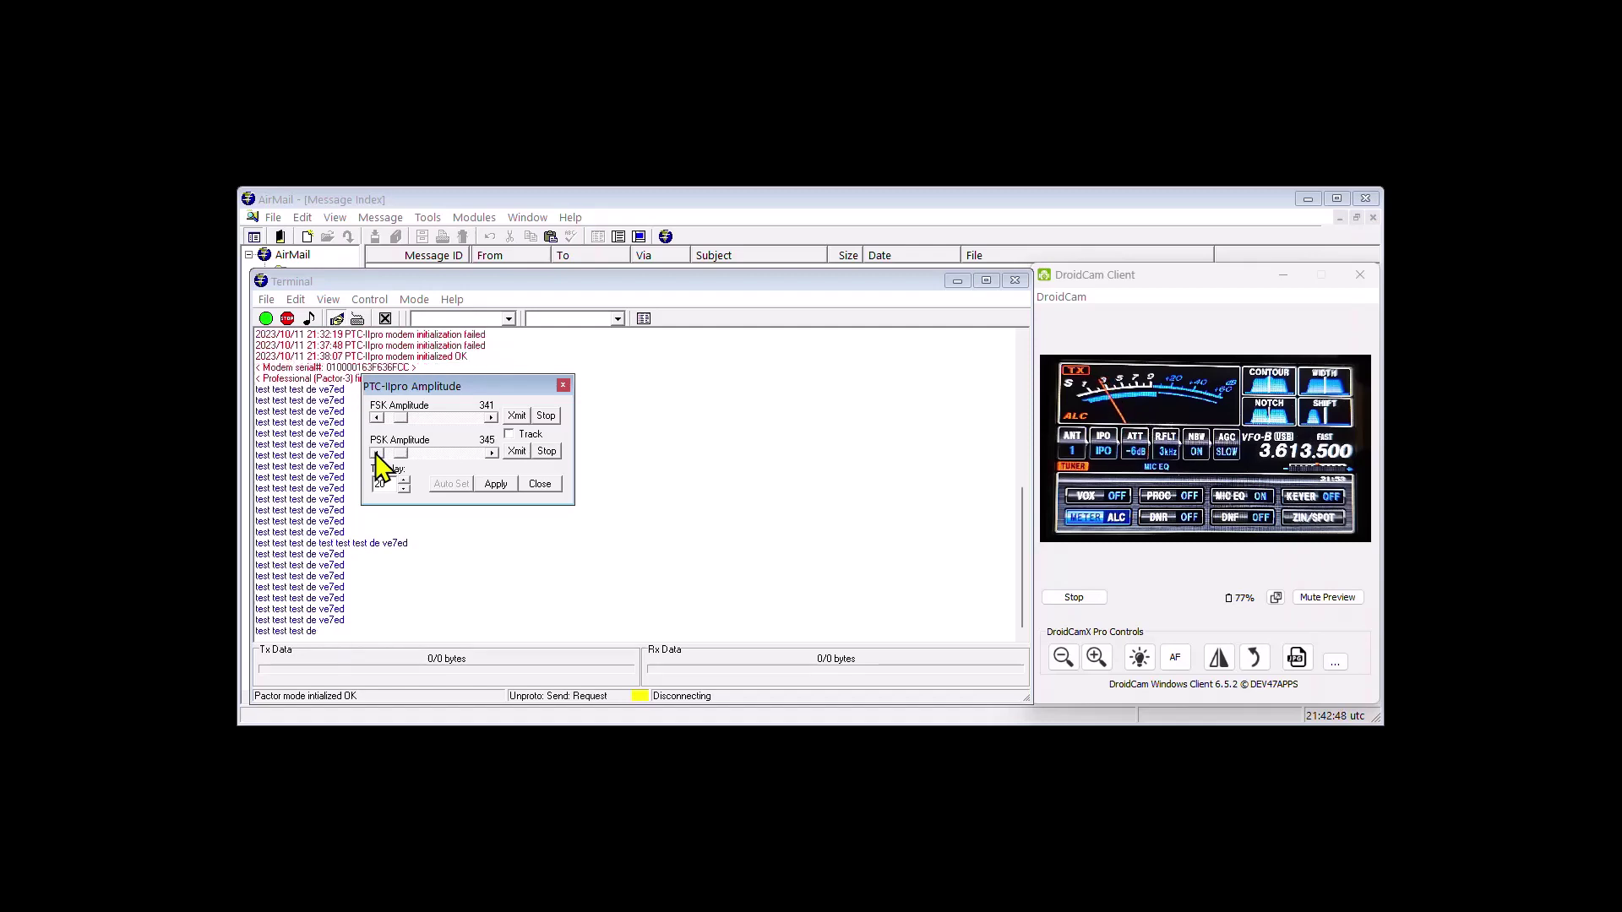
left_click(376, 454)
left_click(376, 454)
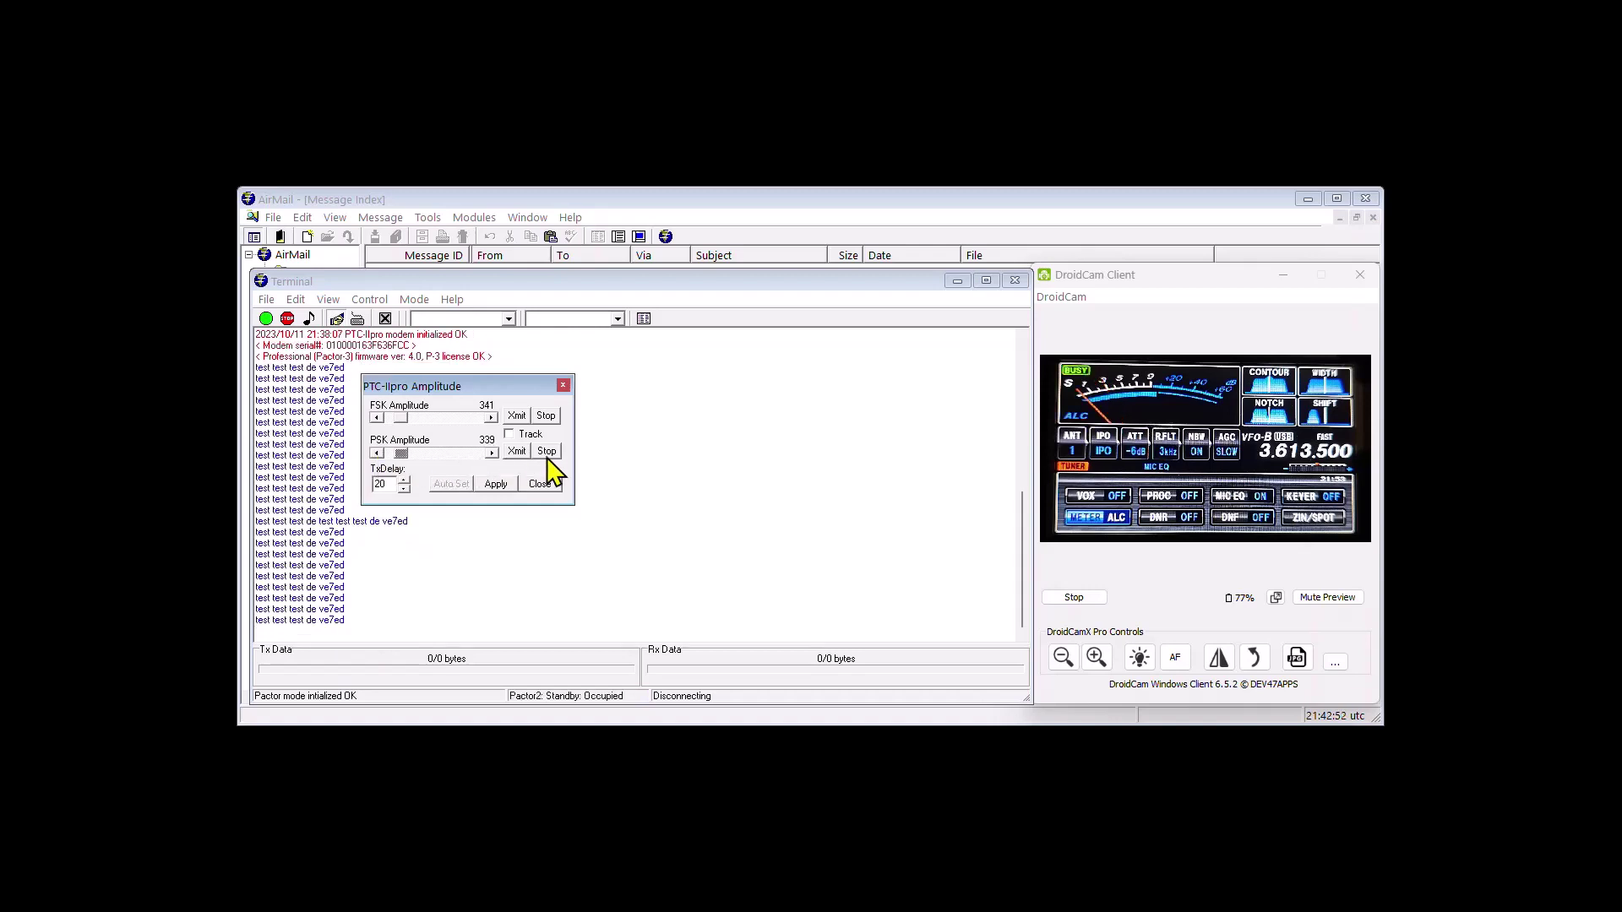
left_click(517, 451)
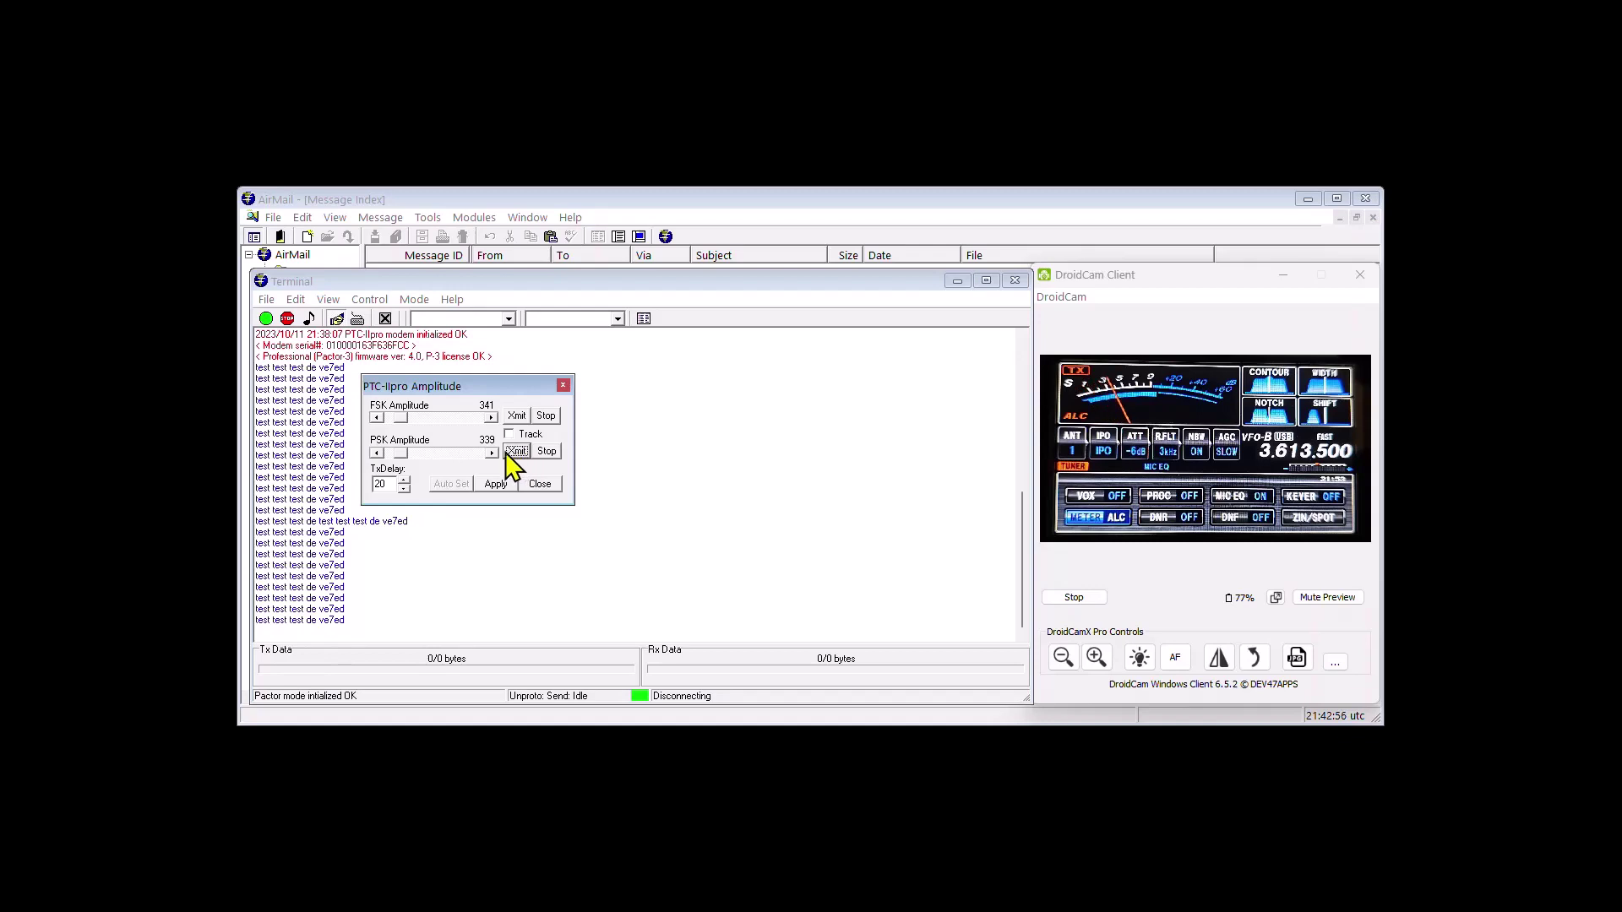
Lower the PSK amplitude gradually to 330 while the PSK test transmission runs, and stop transmitting.
left_click(377, 454)
left_click(377, 453)
left_click(376, 454)
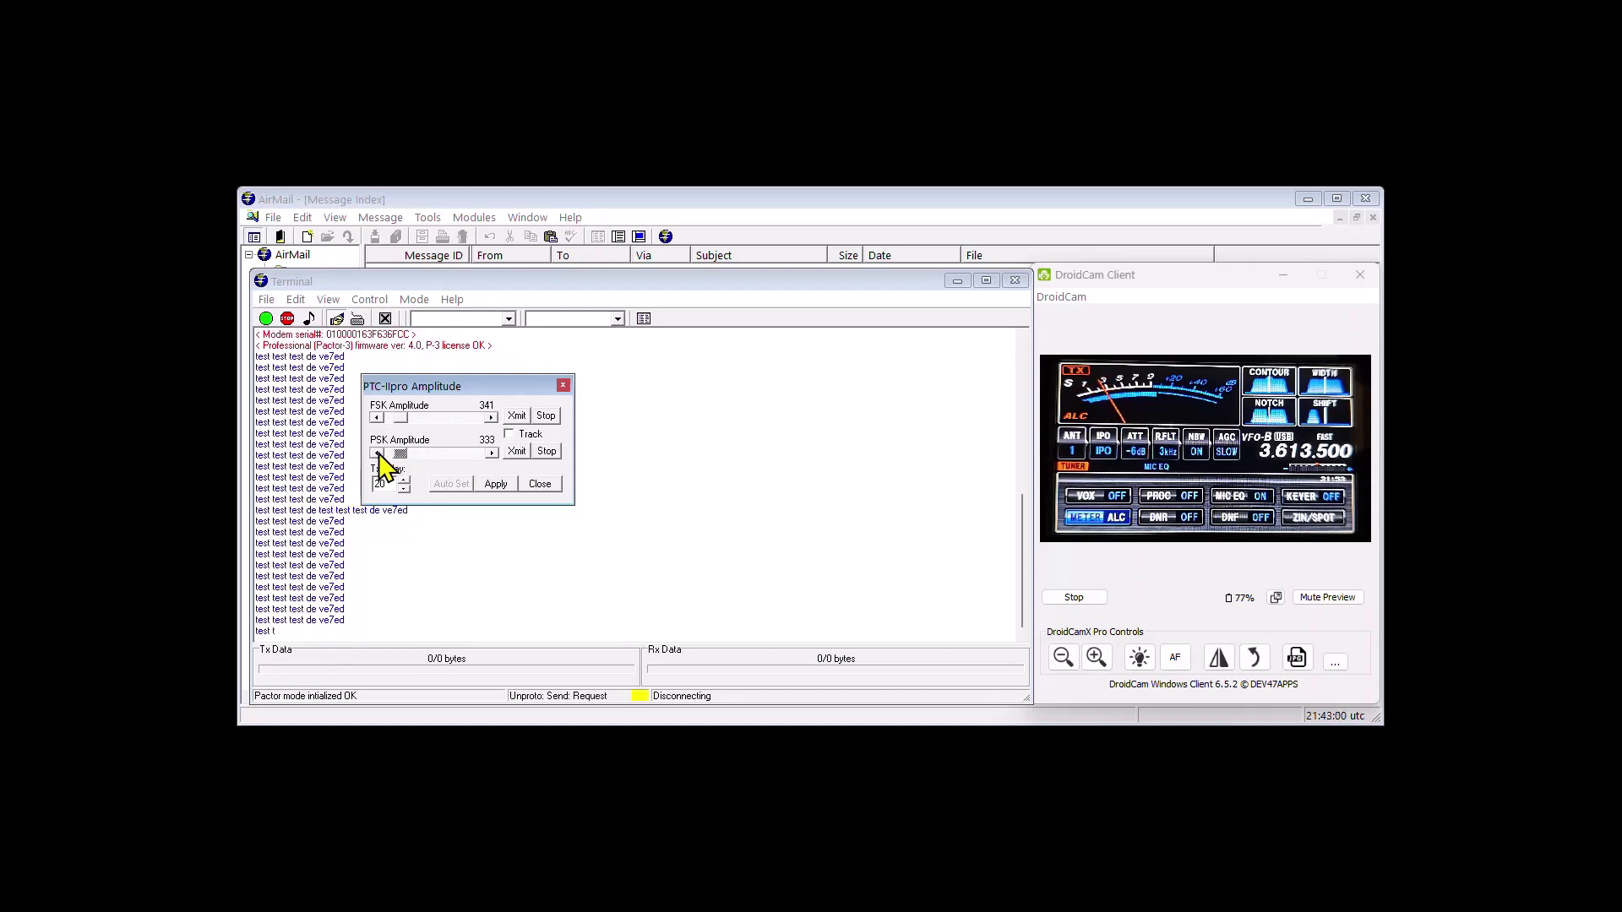
left_click(376, 454)
left_click(377, 454)
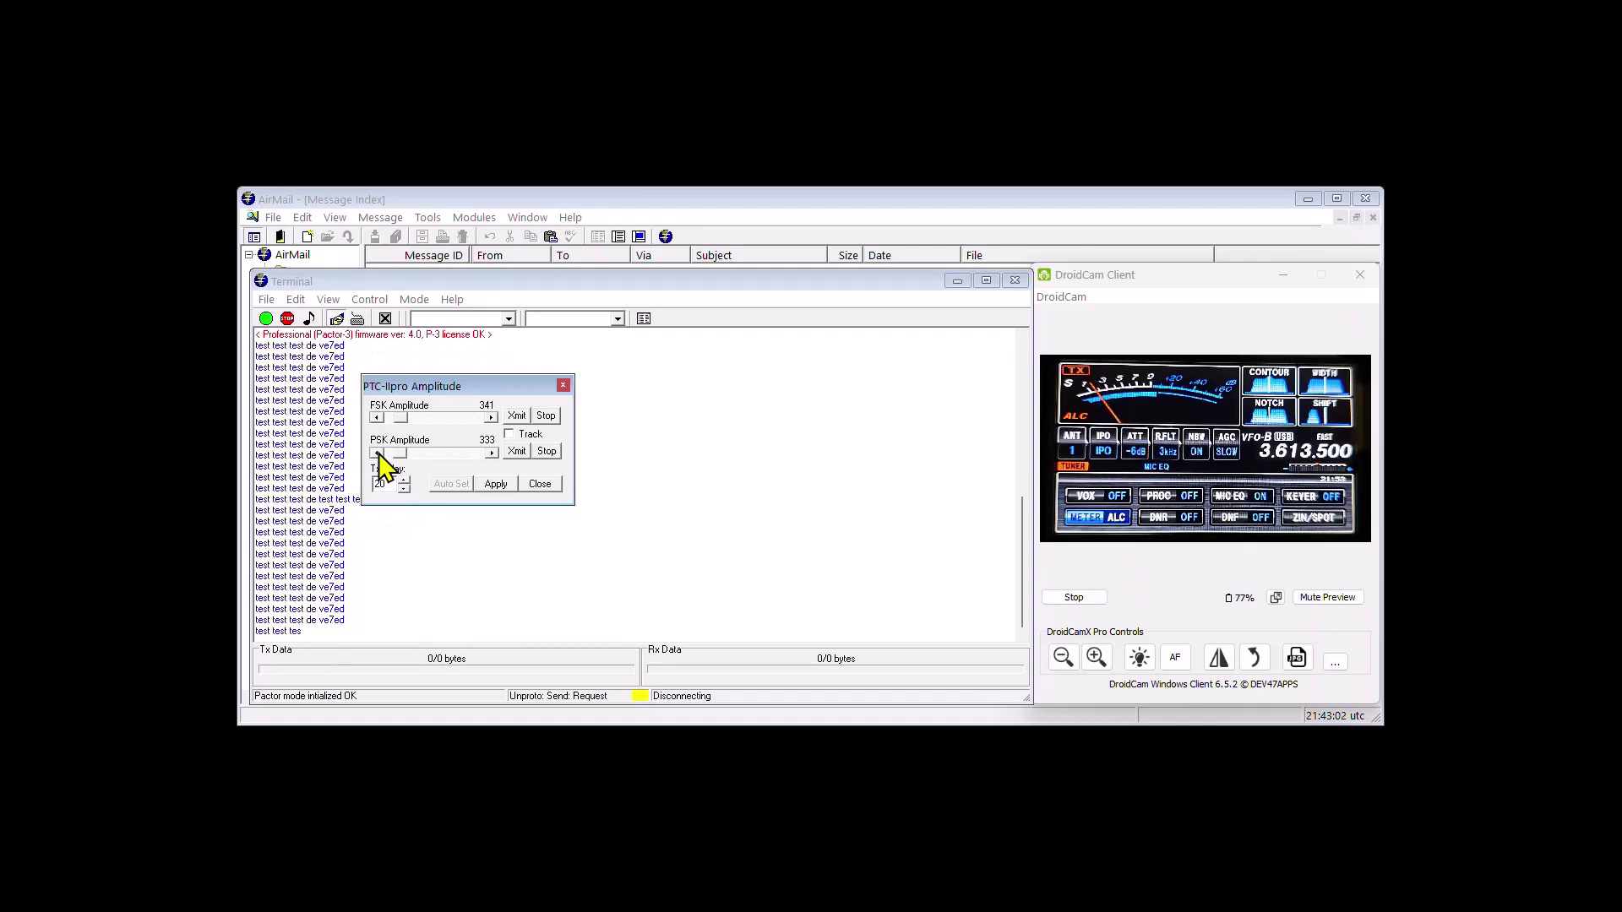
left_click(377, 453)
left_click(377, 454)
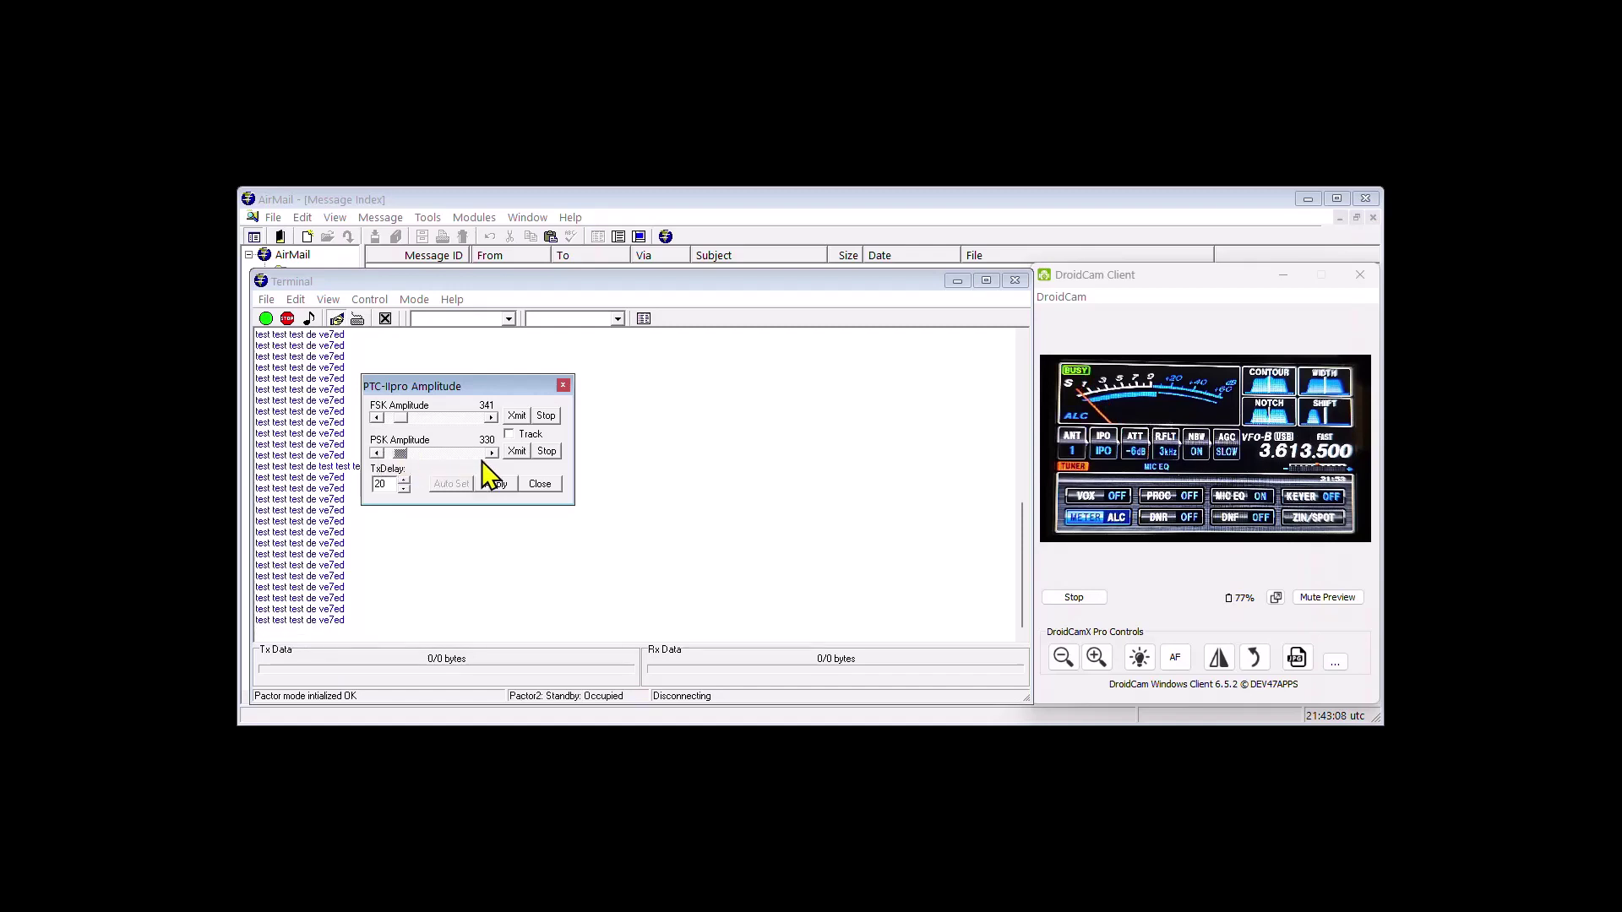
left_click(546, 452)
Enable Track, apply the amplitude settings and run a brief FSK test transmission.
left_click(510, 434)
left_click(496, 485)
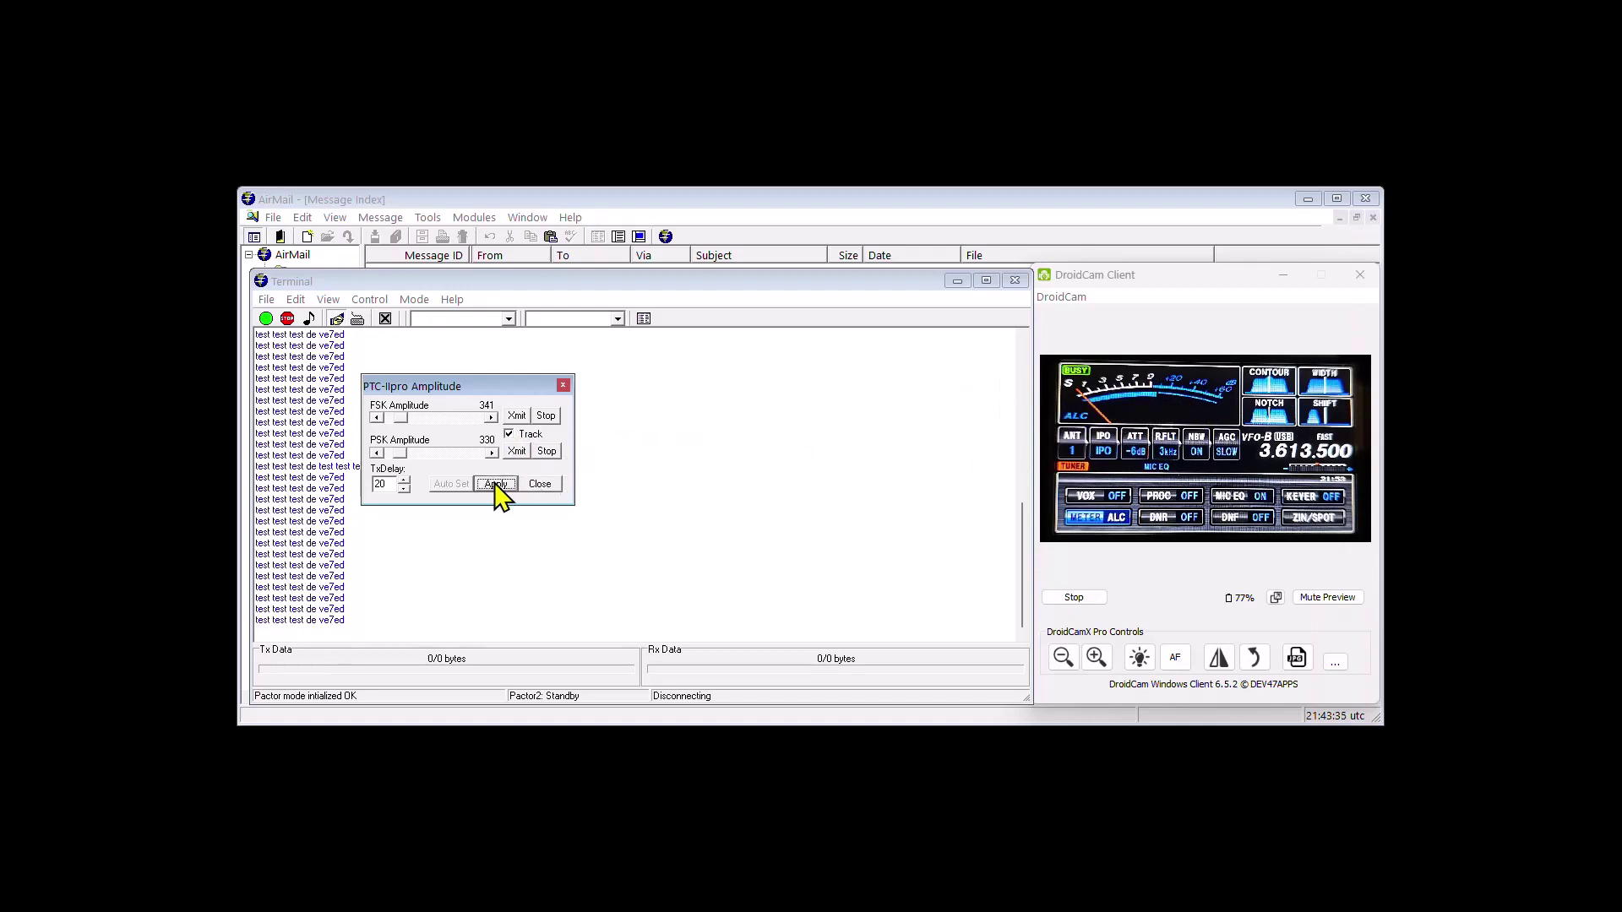
left_click(517, 417)
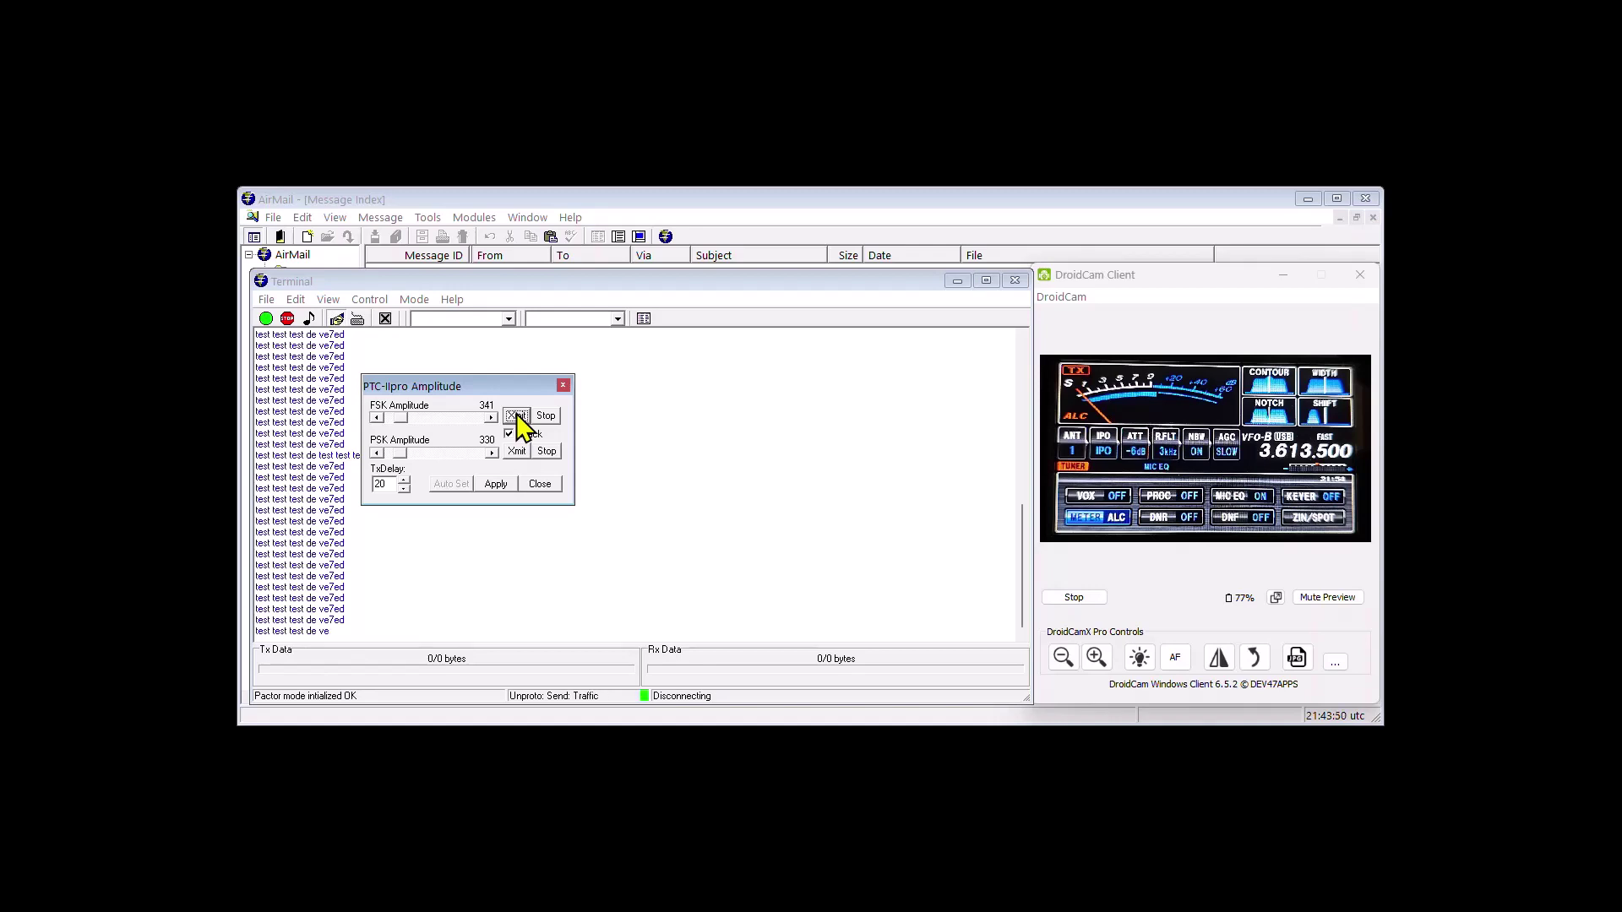
left_click(549, 417)
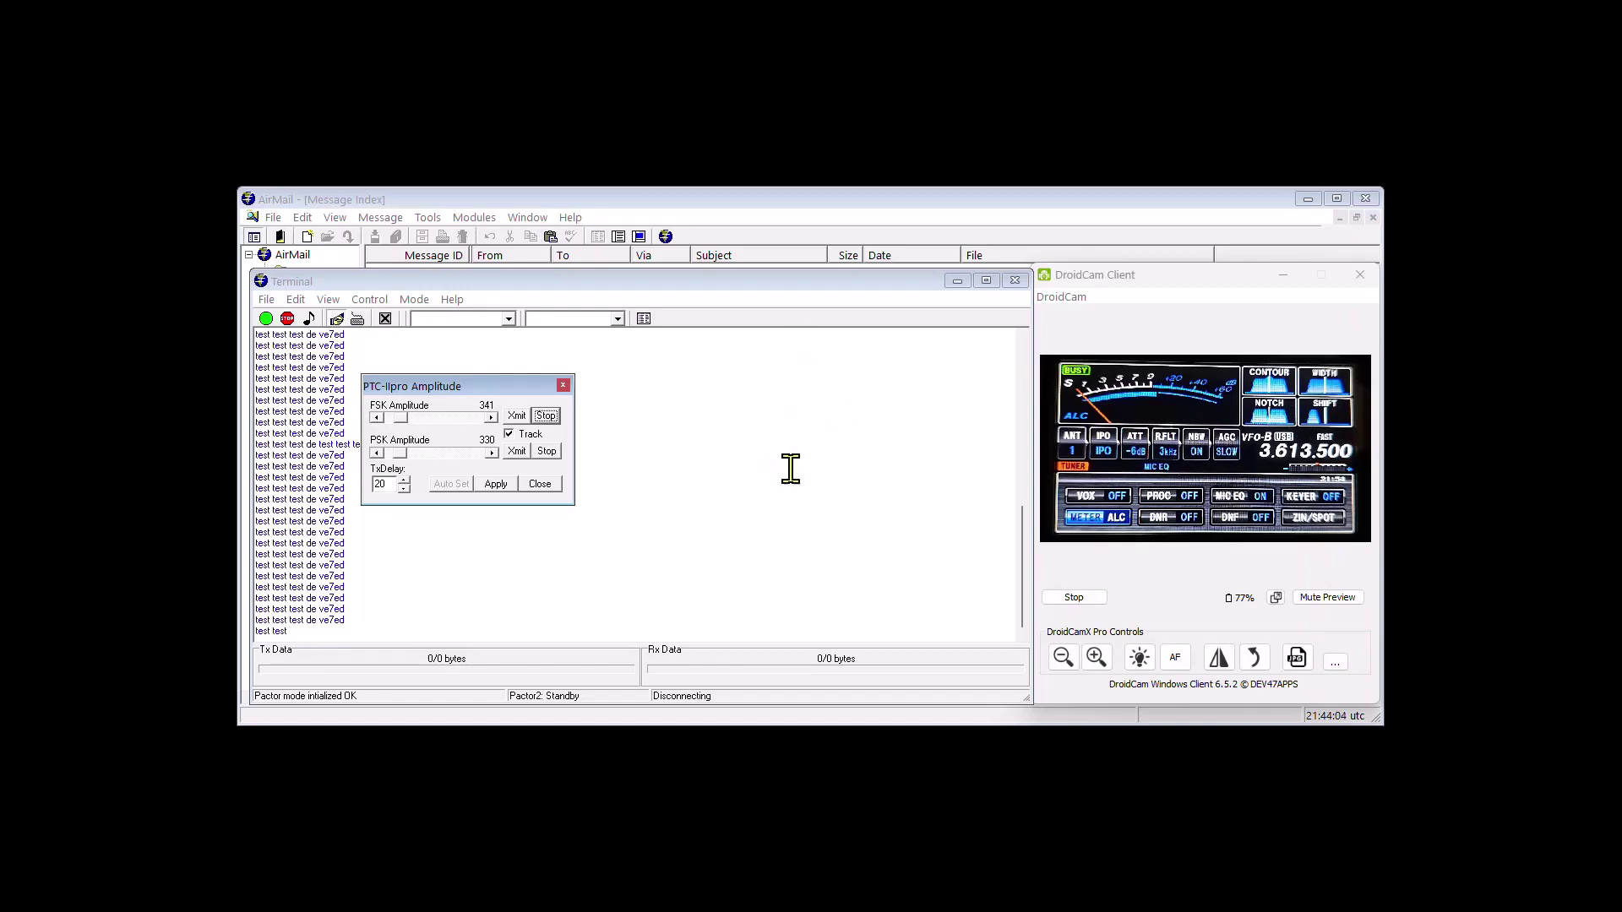
Apply the amplitudes, close the amplitude dialog and the terminal, and exit AirMail.
left_click(500, 485)
left_click(540, 487)
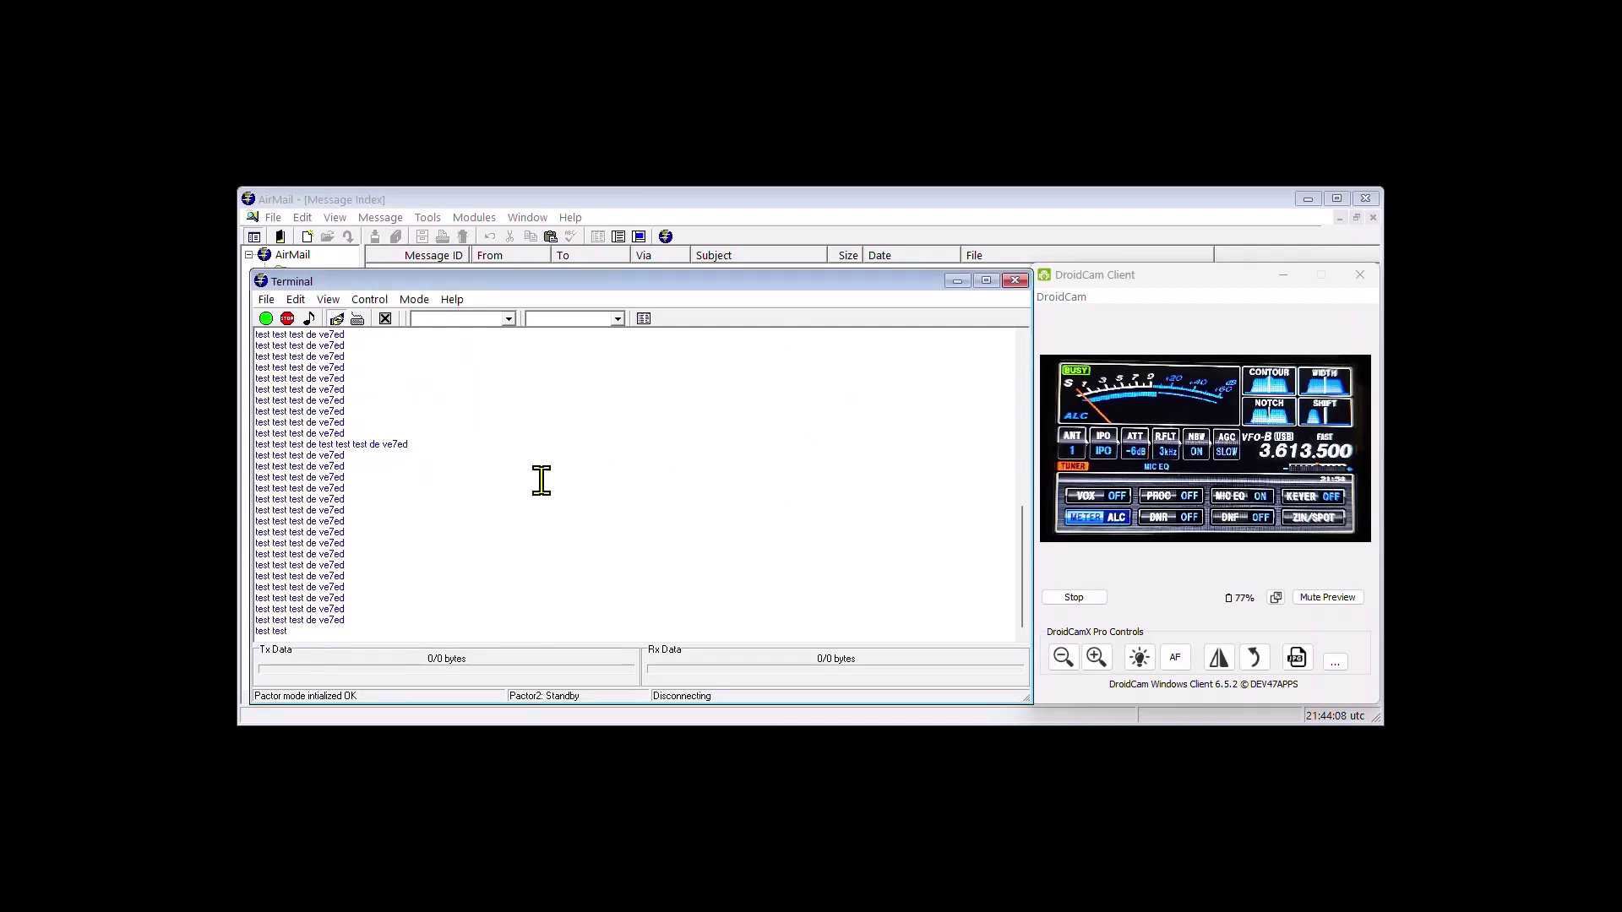
left_click(1018, 279)
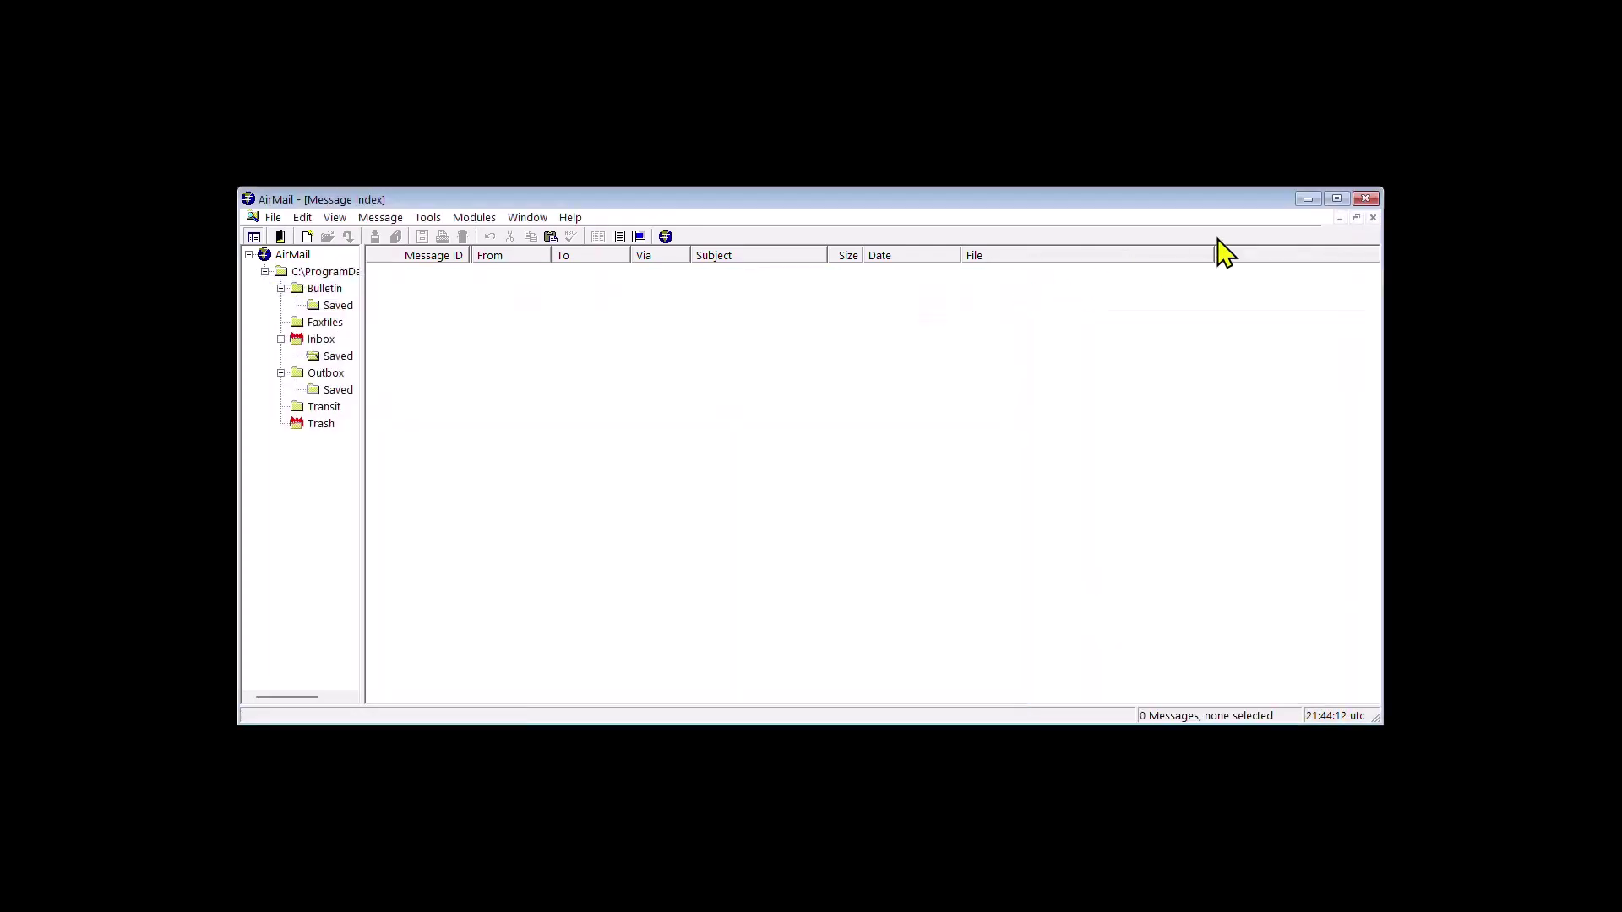
left_click(1369, 201)
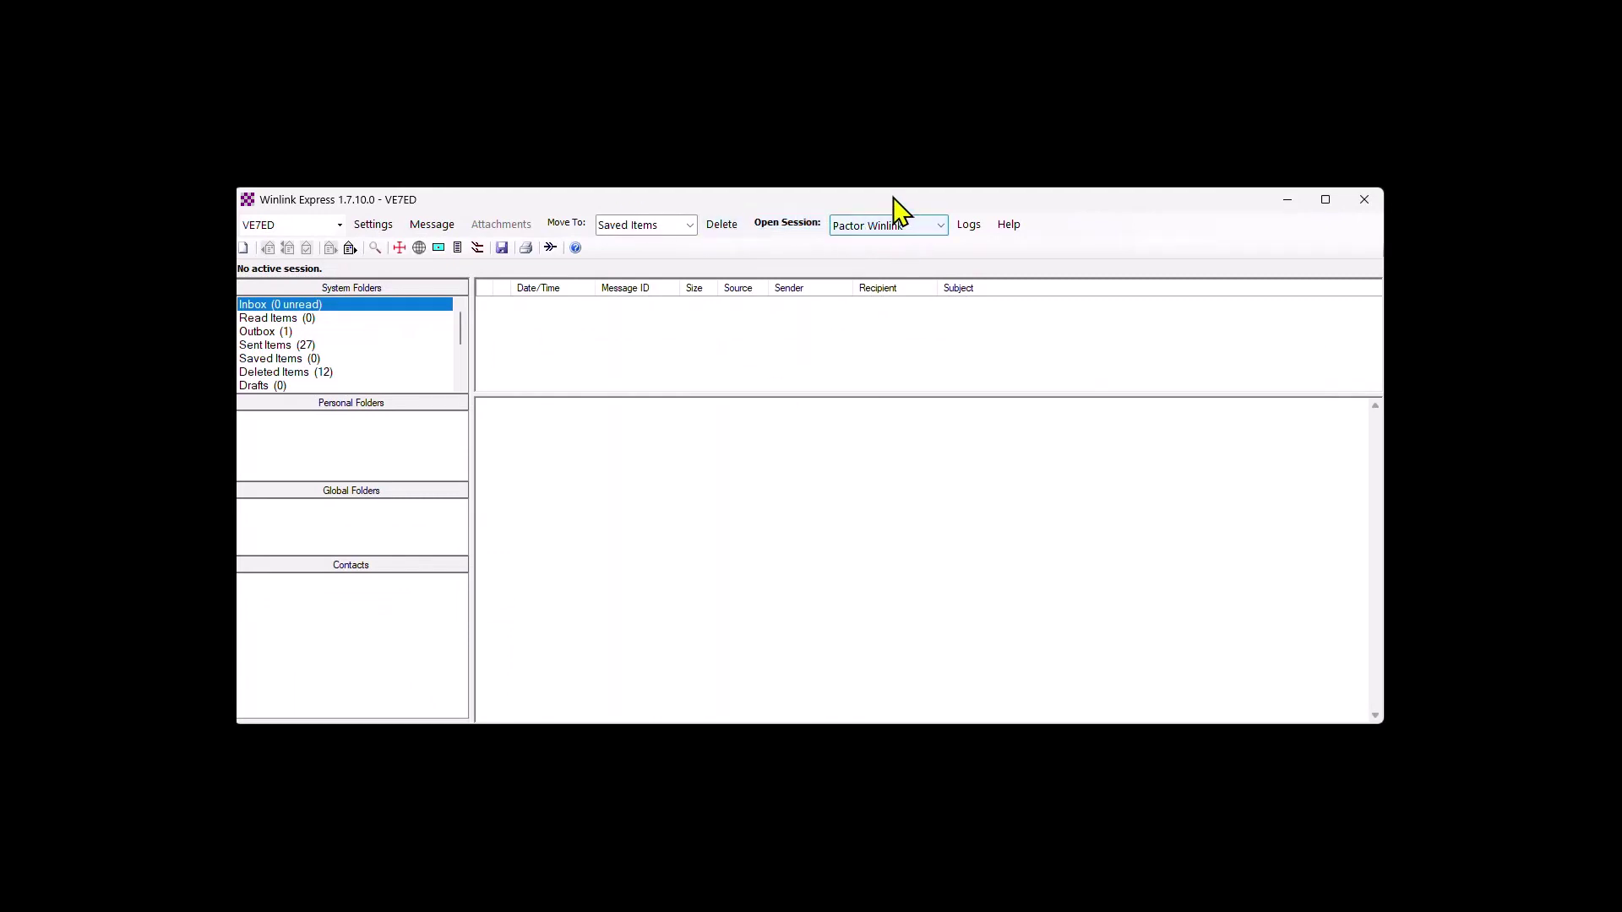
Switch to Winlink Express, open a Pactor Winlink session and place the DroidCam radio view beside the session window.
left_click(939, 226)
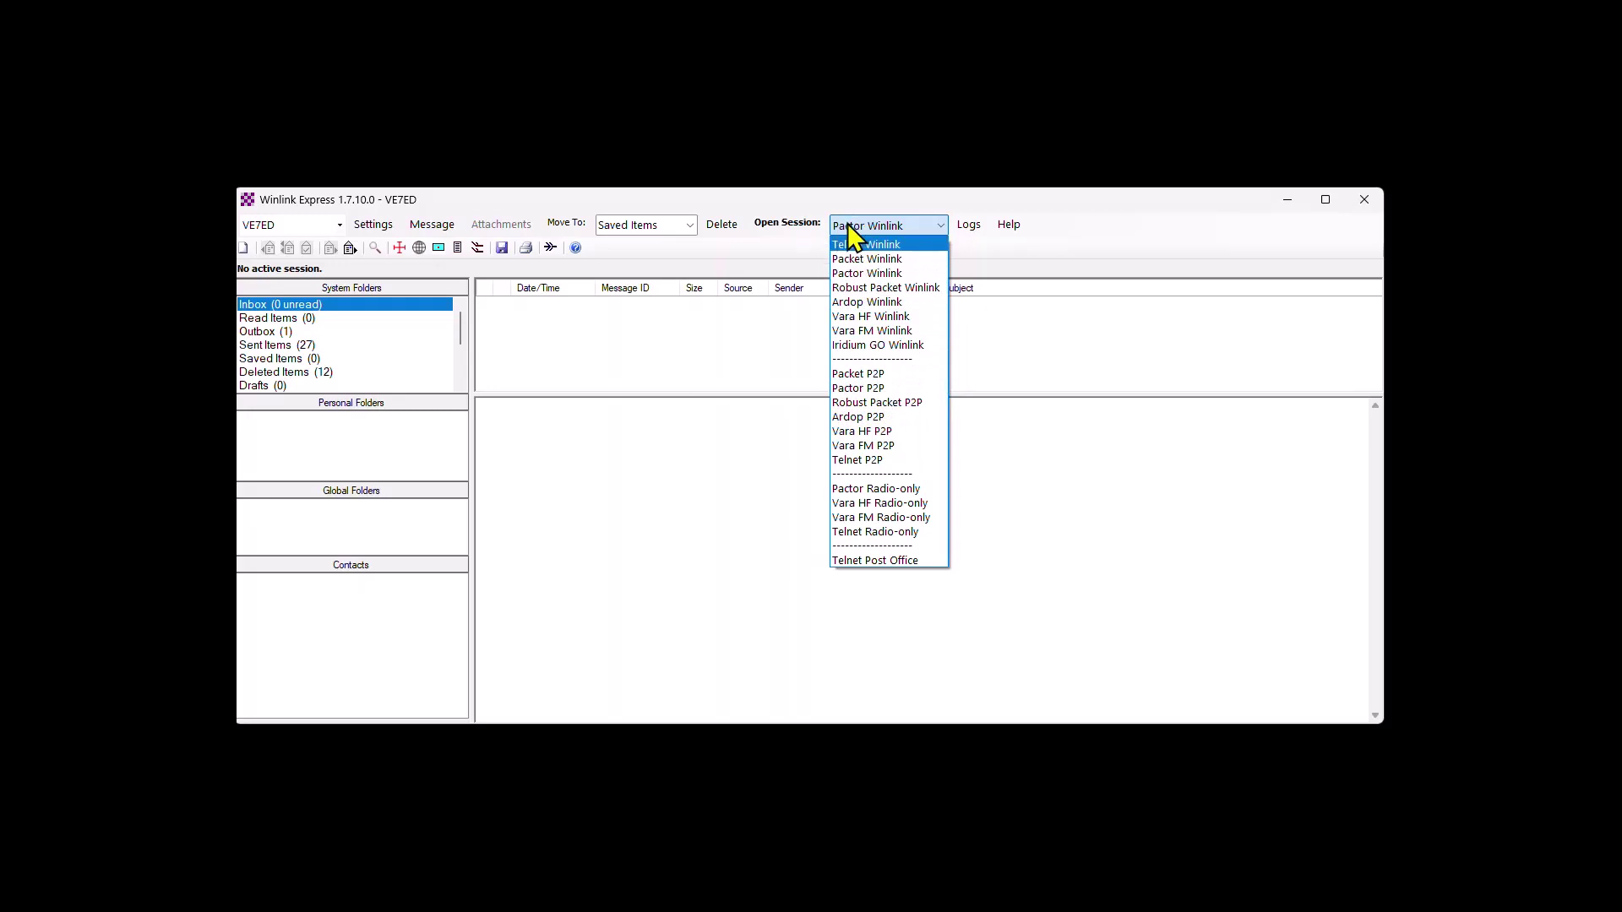
left_click(794, 225)
left_click(794, 224)
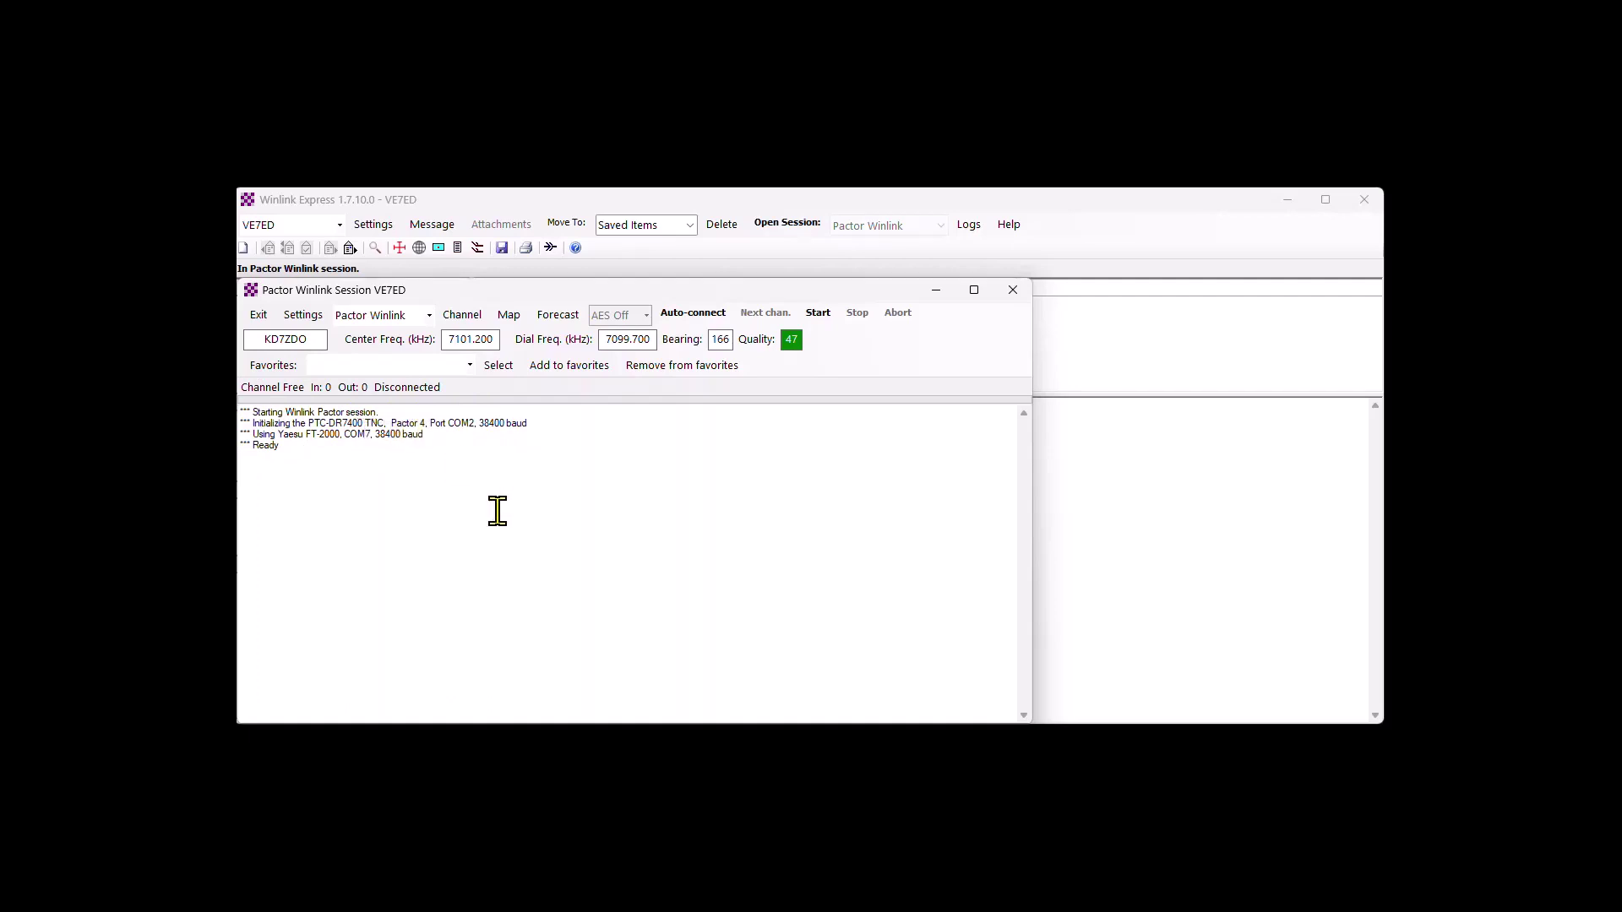
key("alt+Tab")
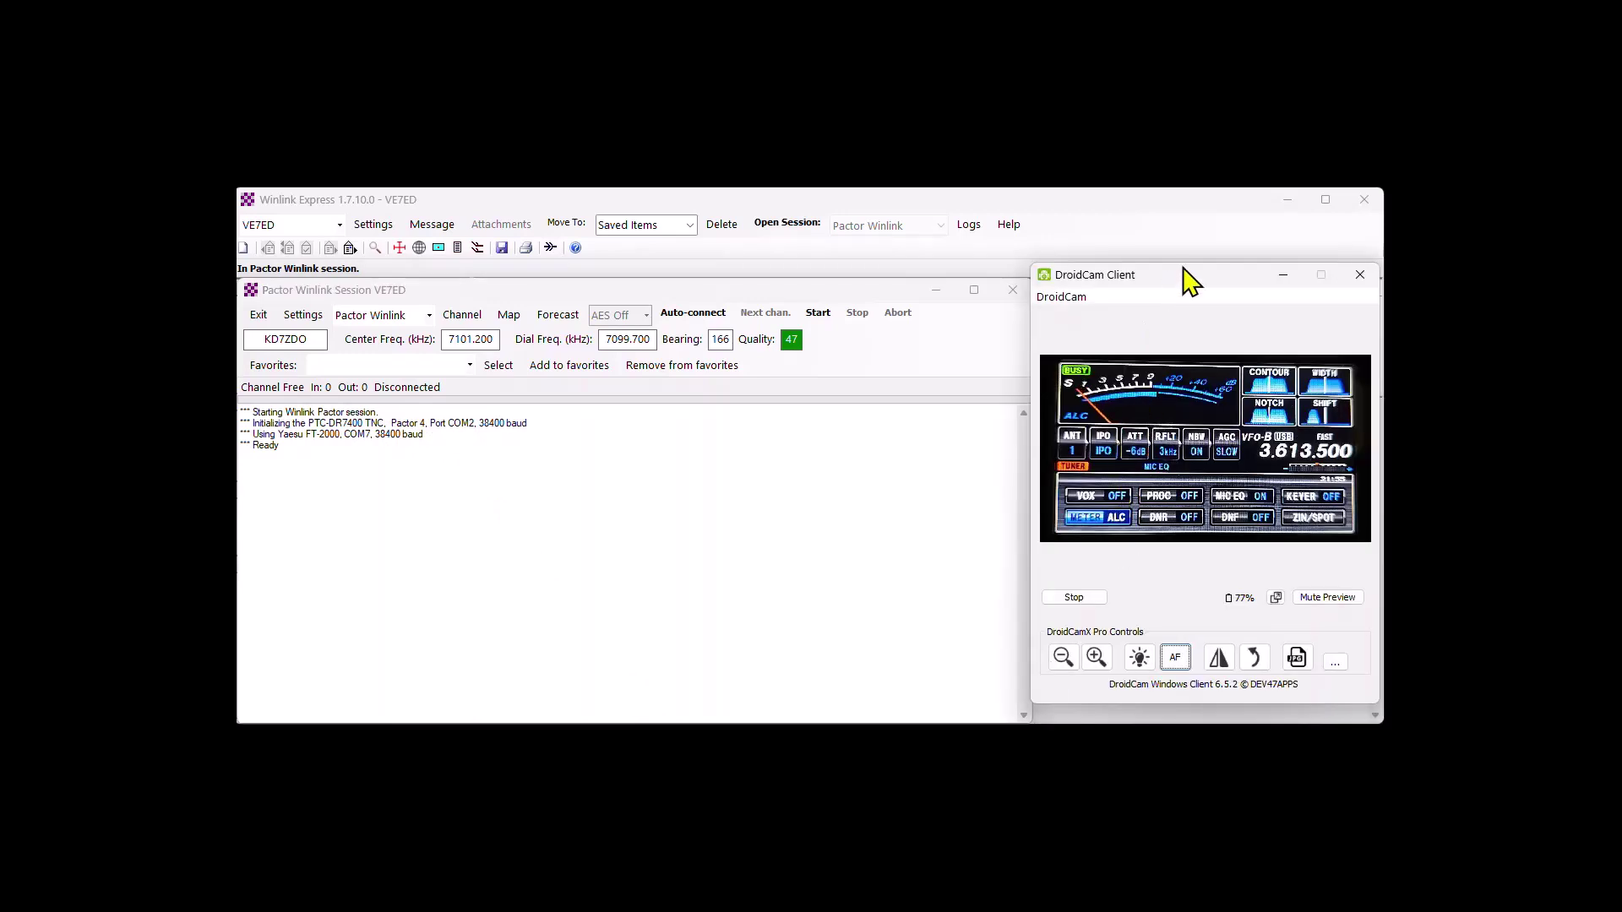
left_click_drag(1184, 278, 1187, 296)
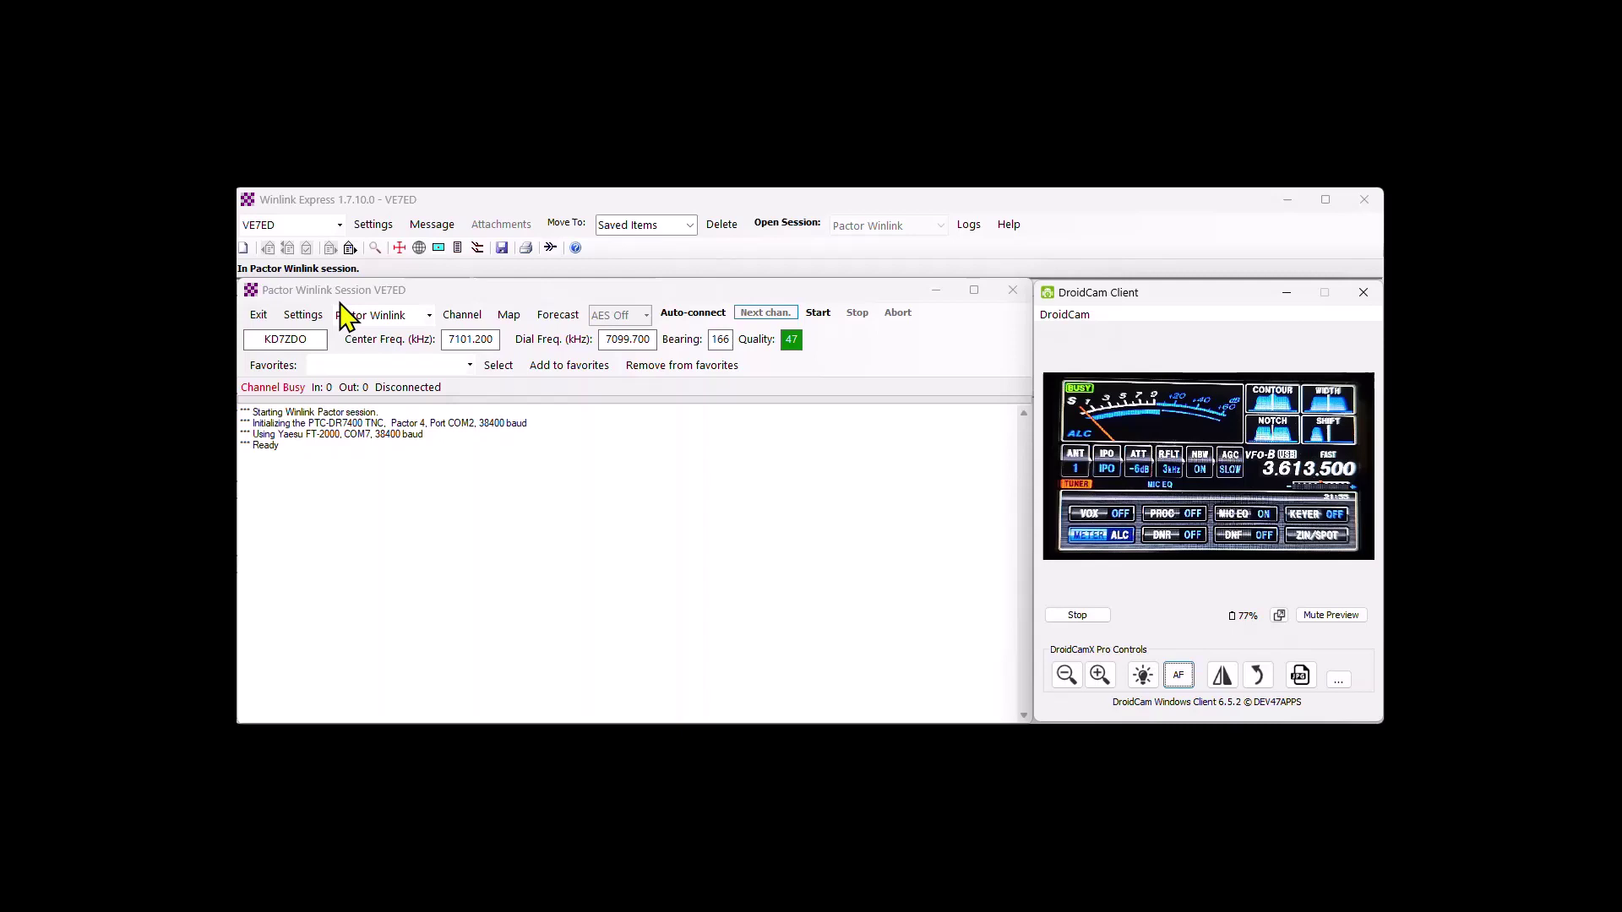
Run the PSK Transmit Level Test from the Pactor session's settings.
left_click(304, 317)
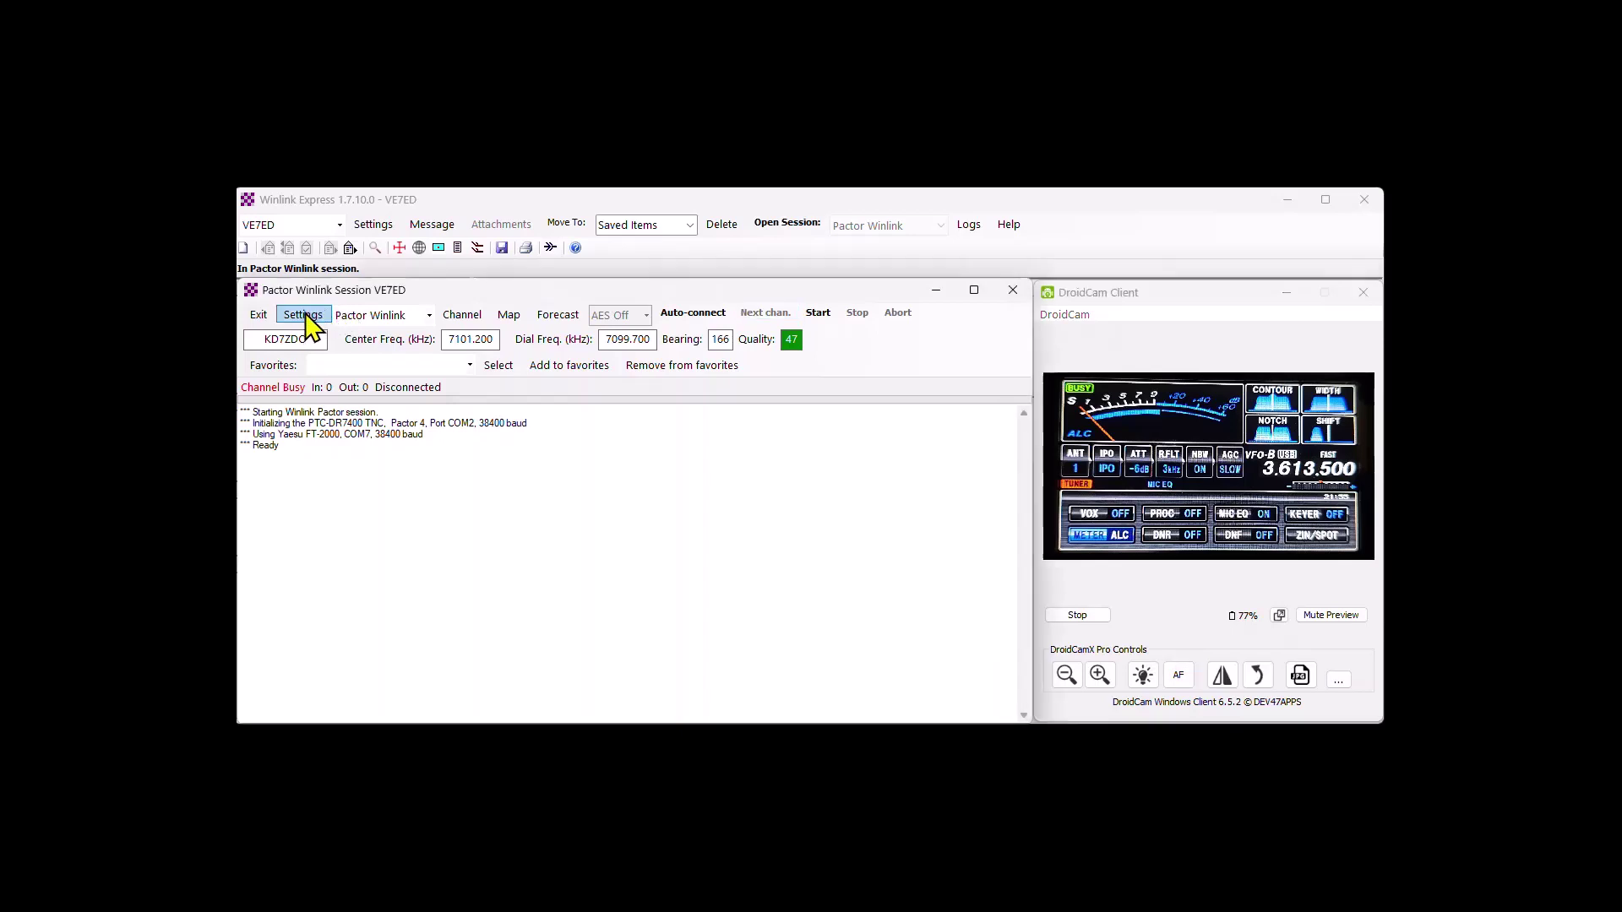
left_click(304, 316)
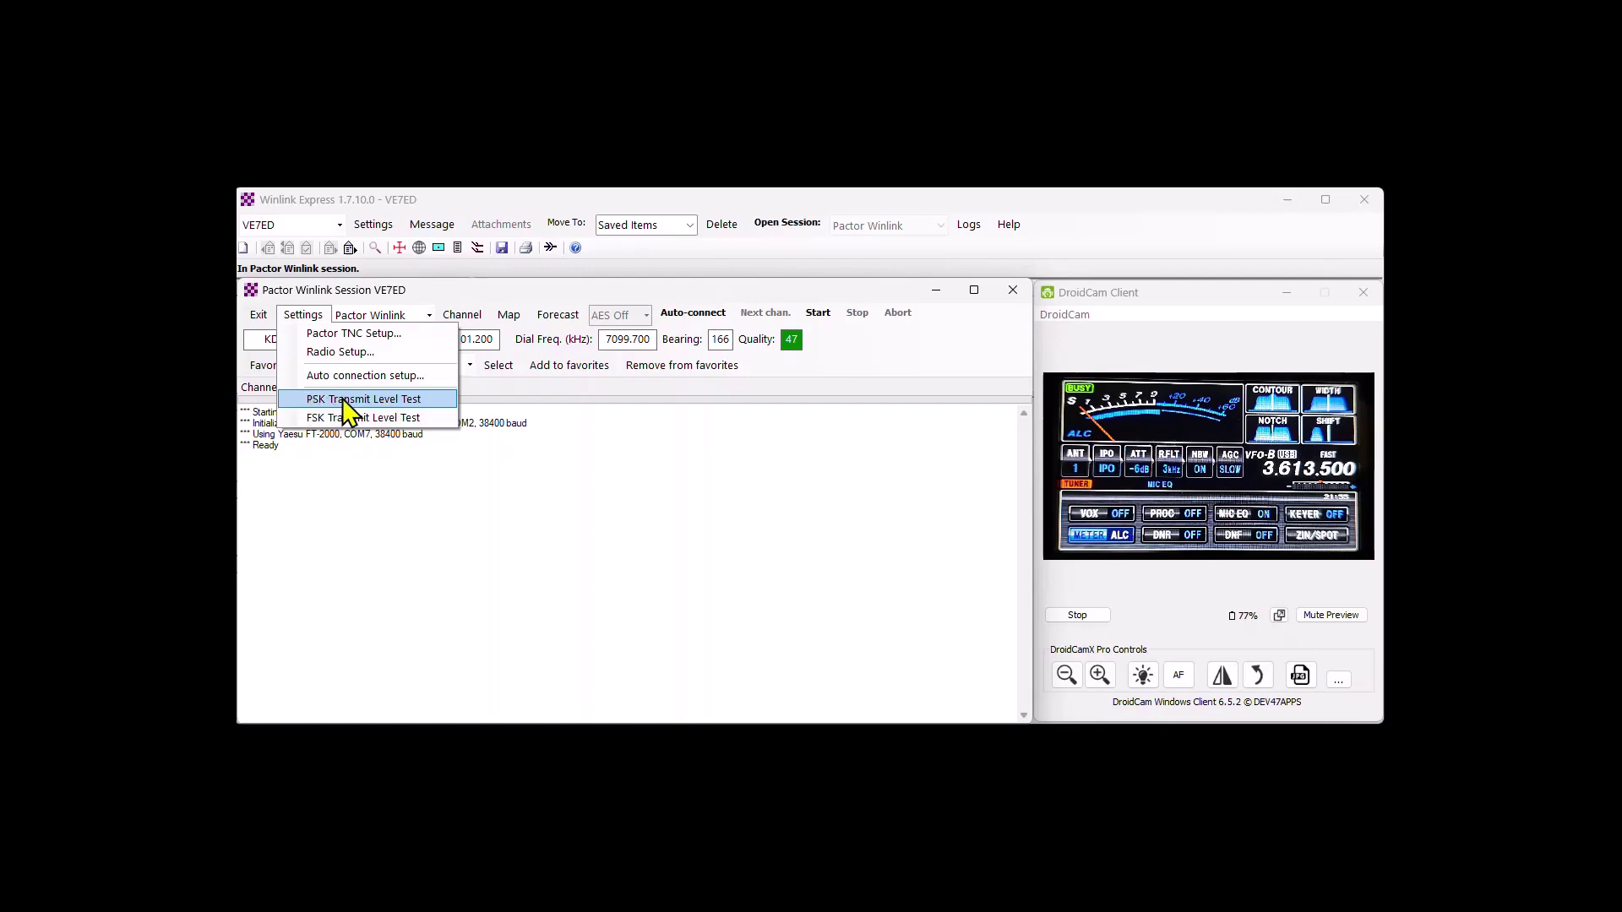
left_click(343, 398)
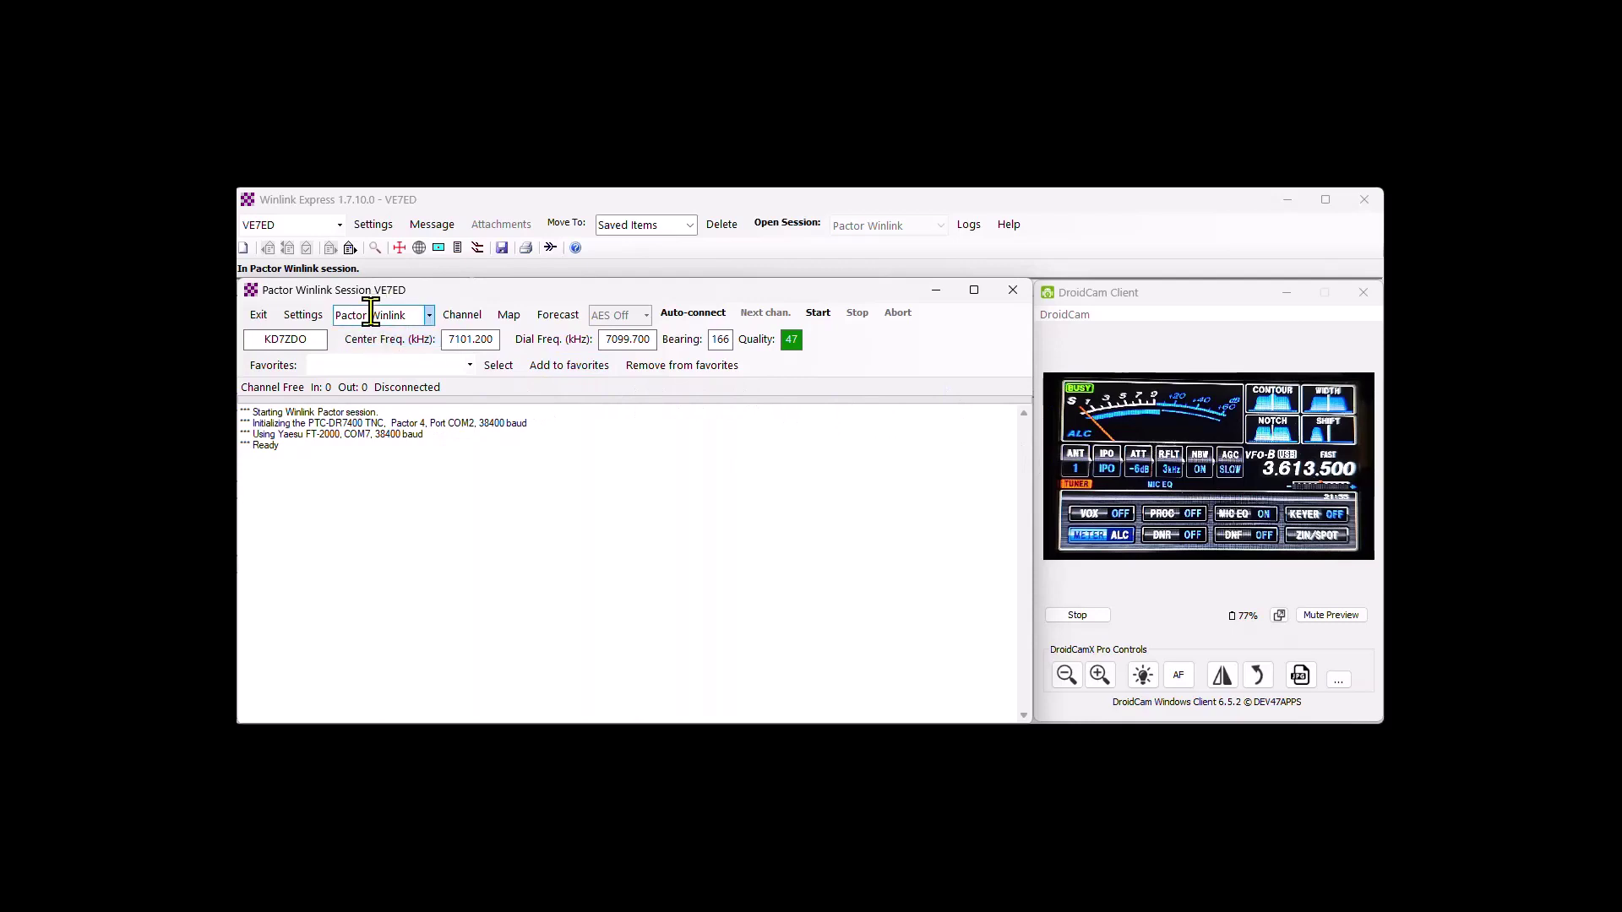
In the Pactor TNC Setup, set Max Pactor Level to 3, PSK Level to 330 and FSK Level to 341, and save the update.
left_click(304, 316)
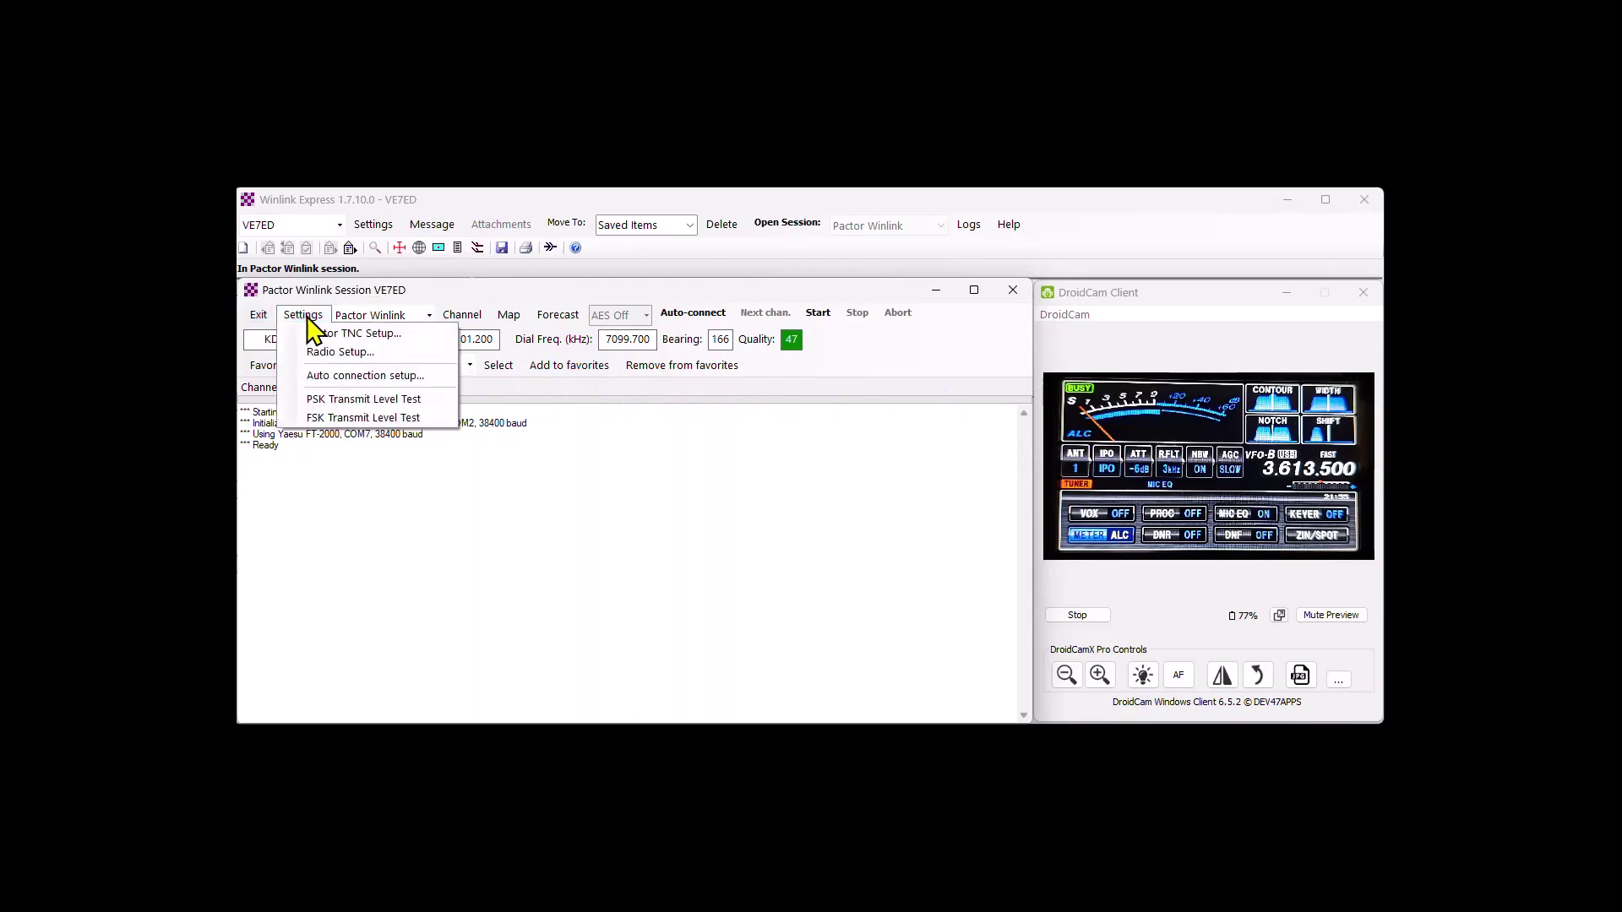
left_click(381, 334)
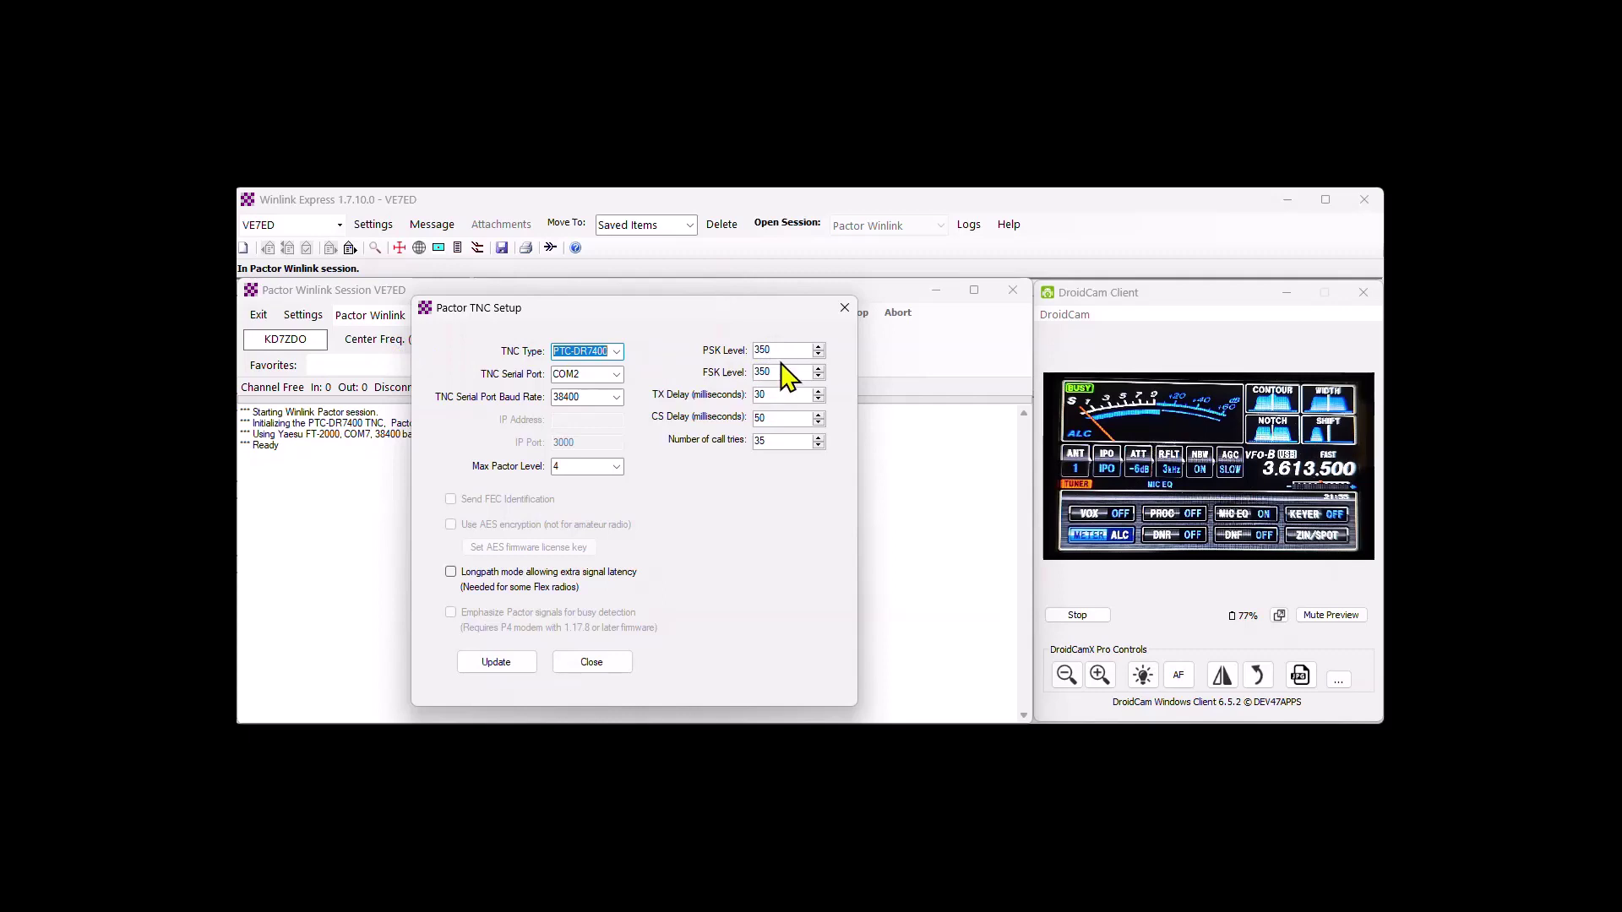
double_click(757, 351)
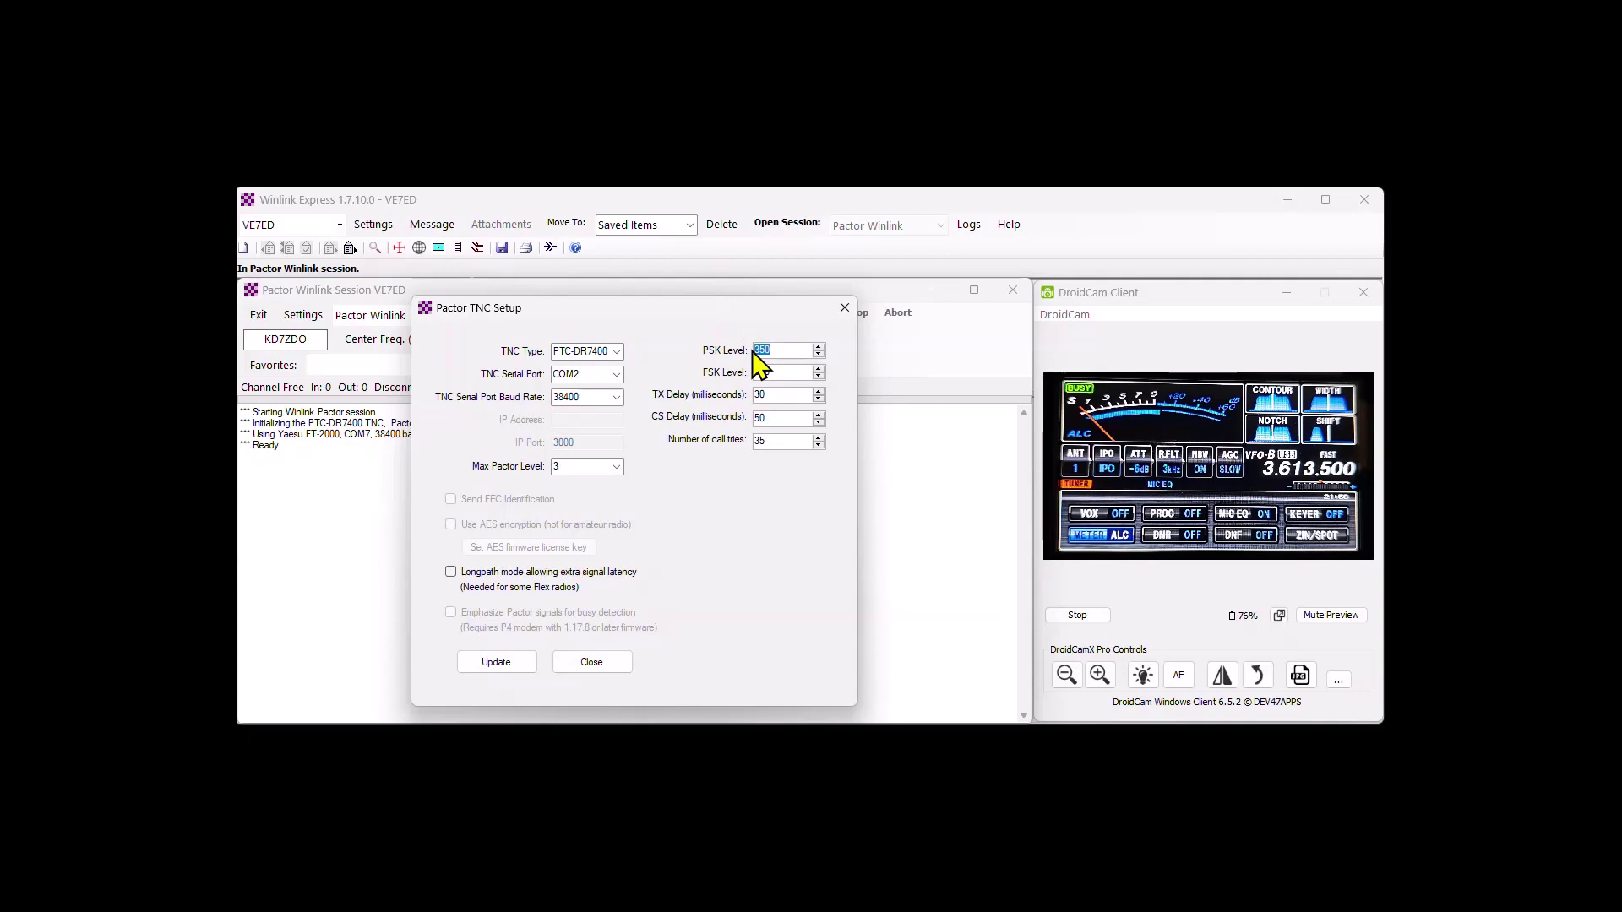
type("3")
left_click_drag(779, 372, 750, 372)
type("3")
left_click(503, 663)
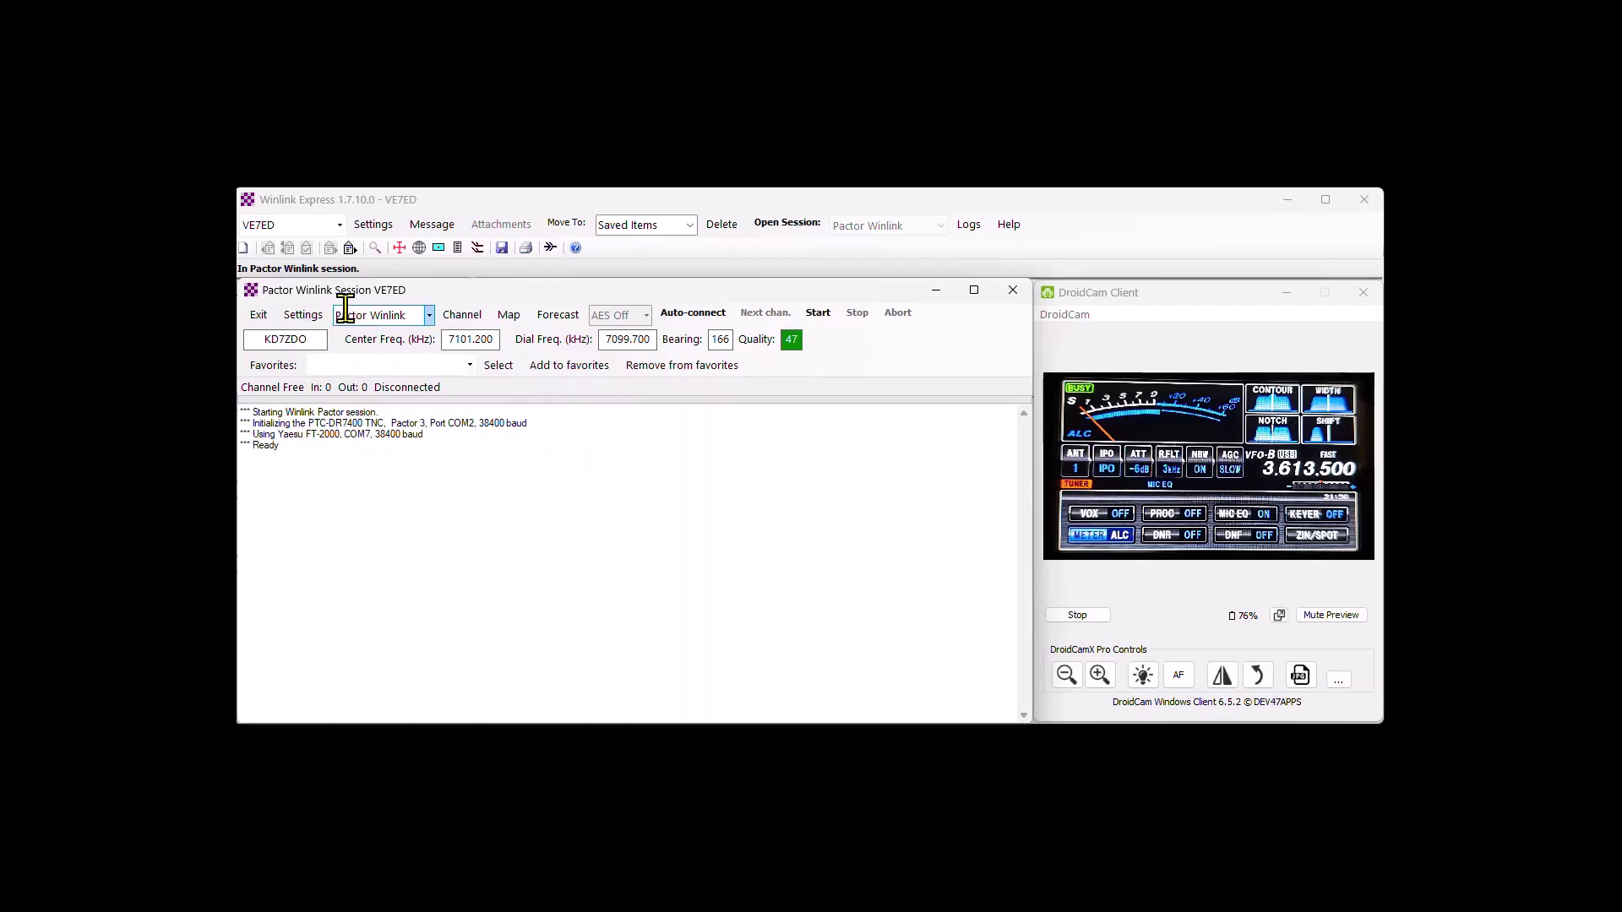
Run the PSK Transmit Level Test with the updated TNC levels, followed by another transmit level test.
left_click(302, 316)
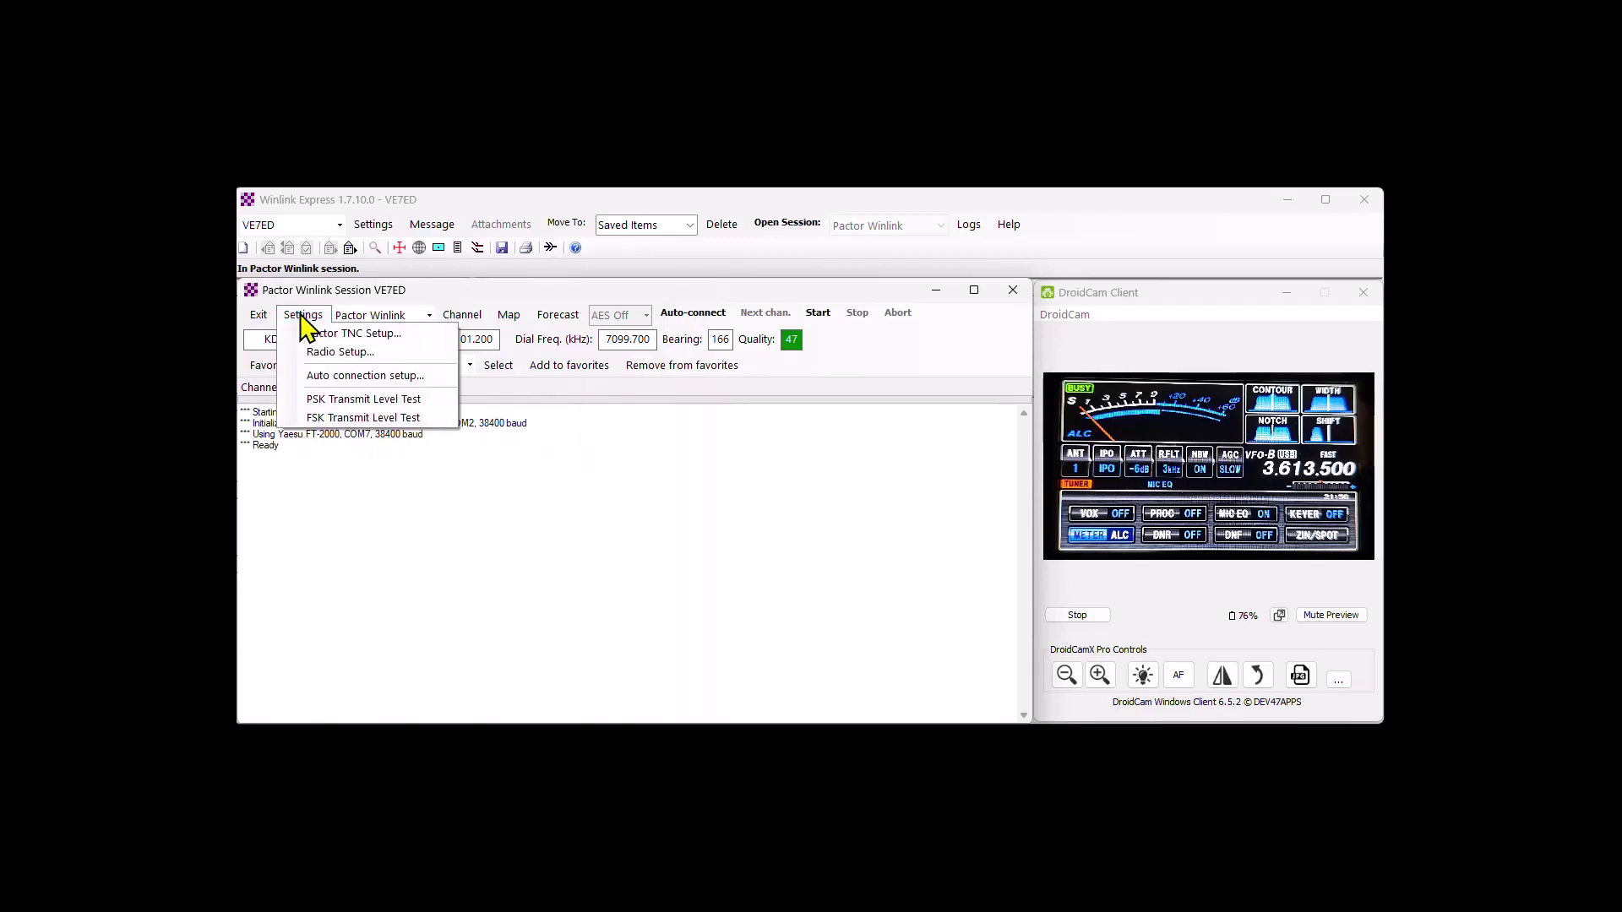
left_click(356, 401)
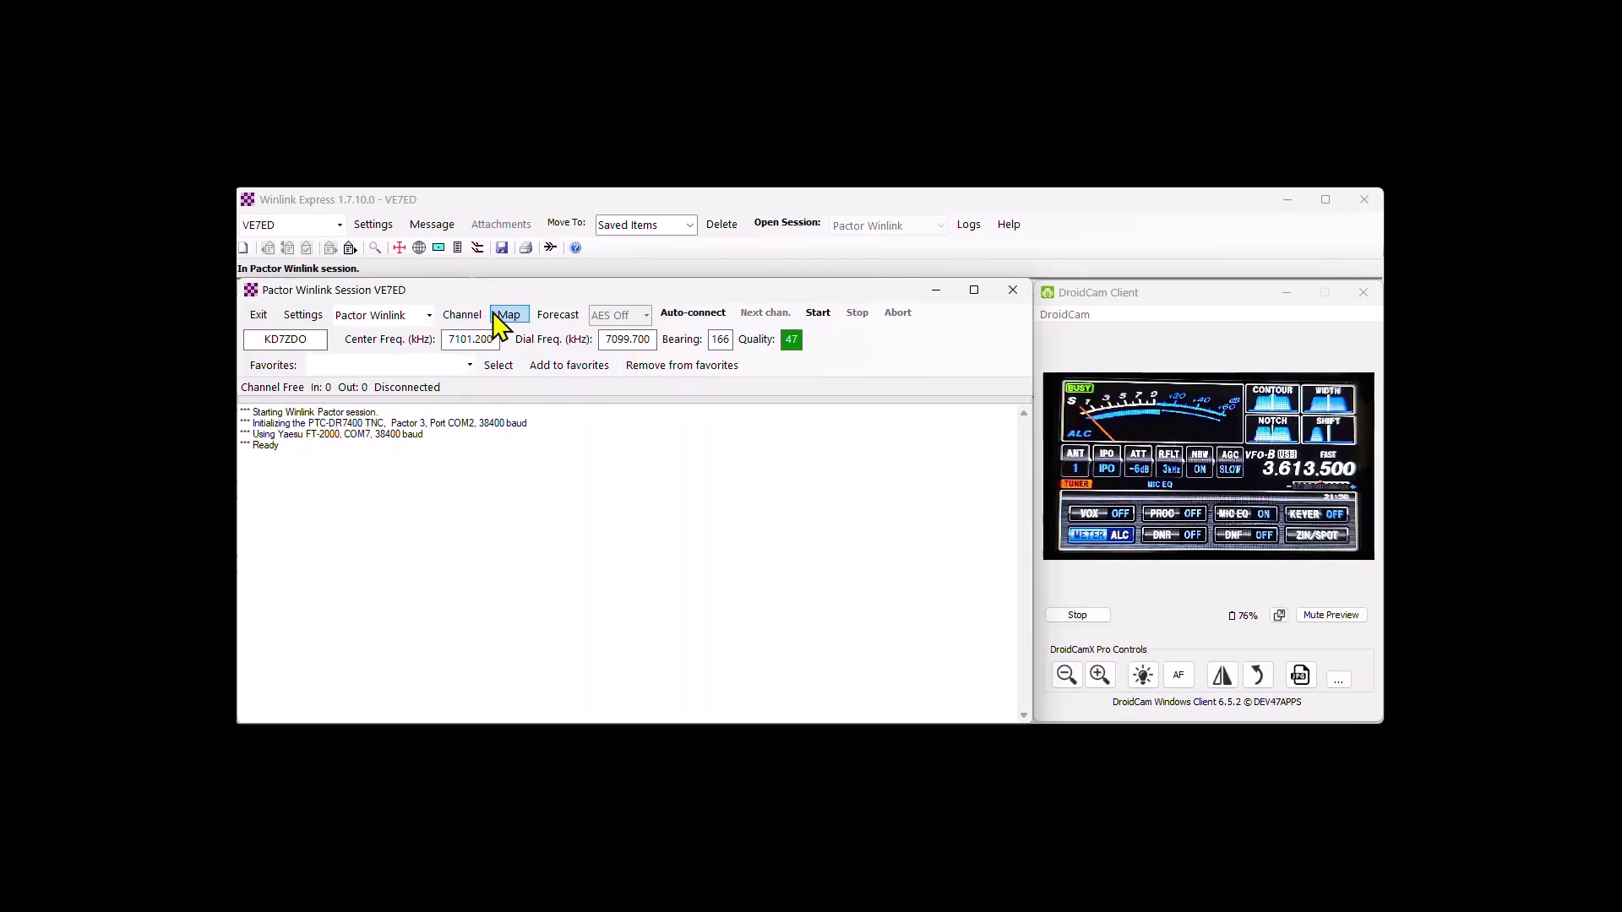
left_click(428, 318)
left_click(662, 459)
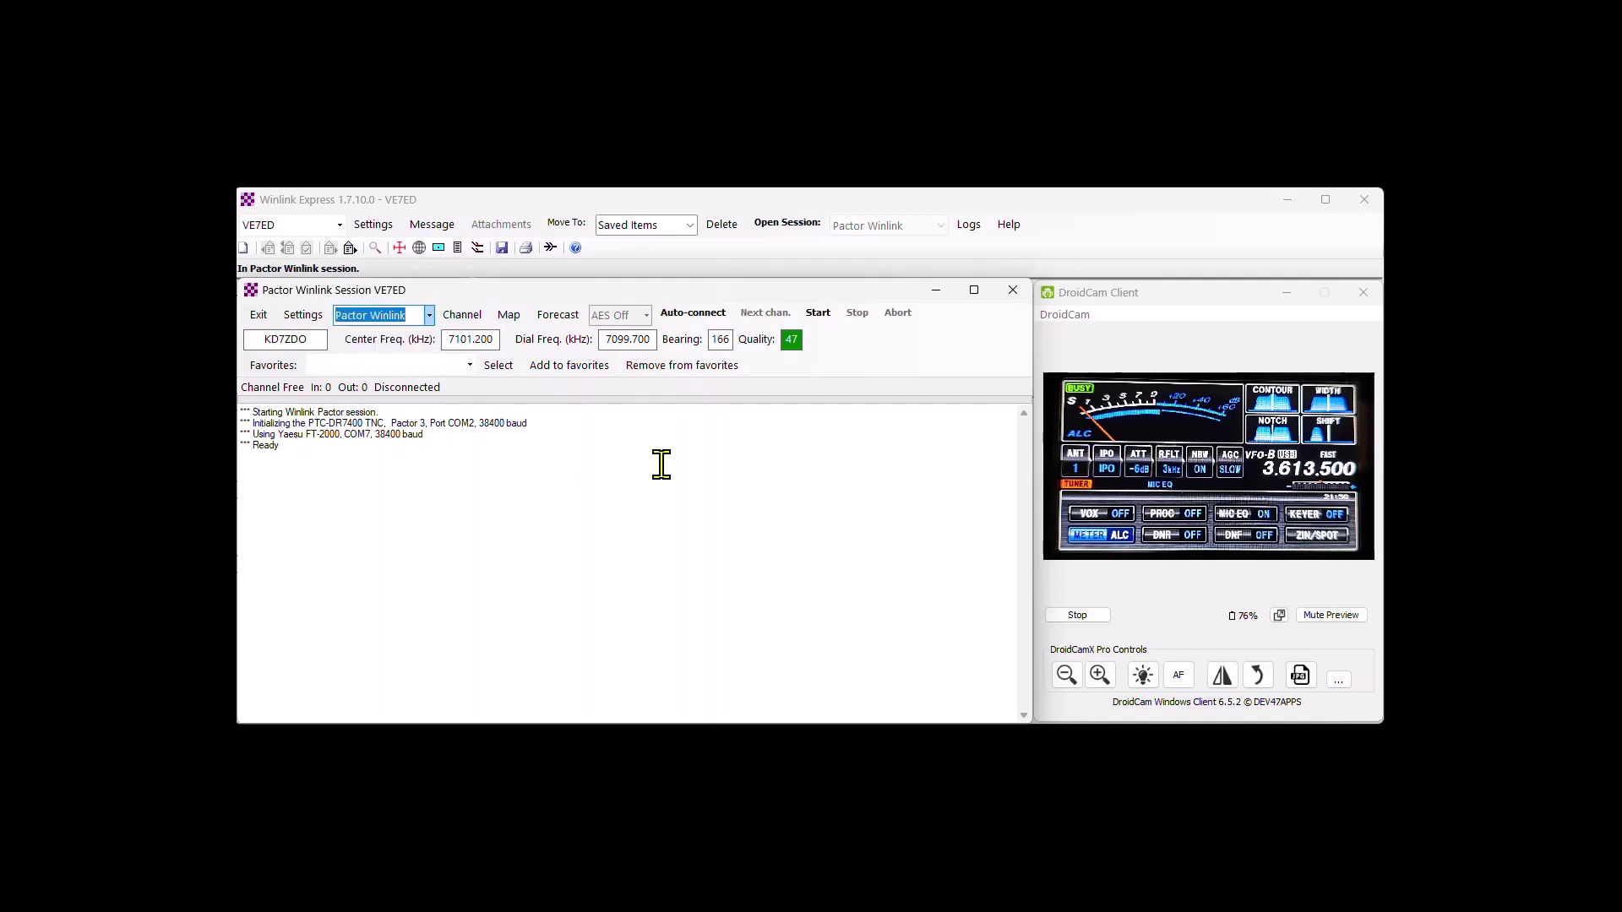
left_click(302, 316)
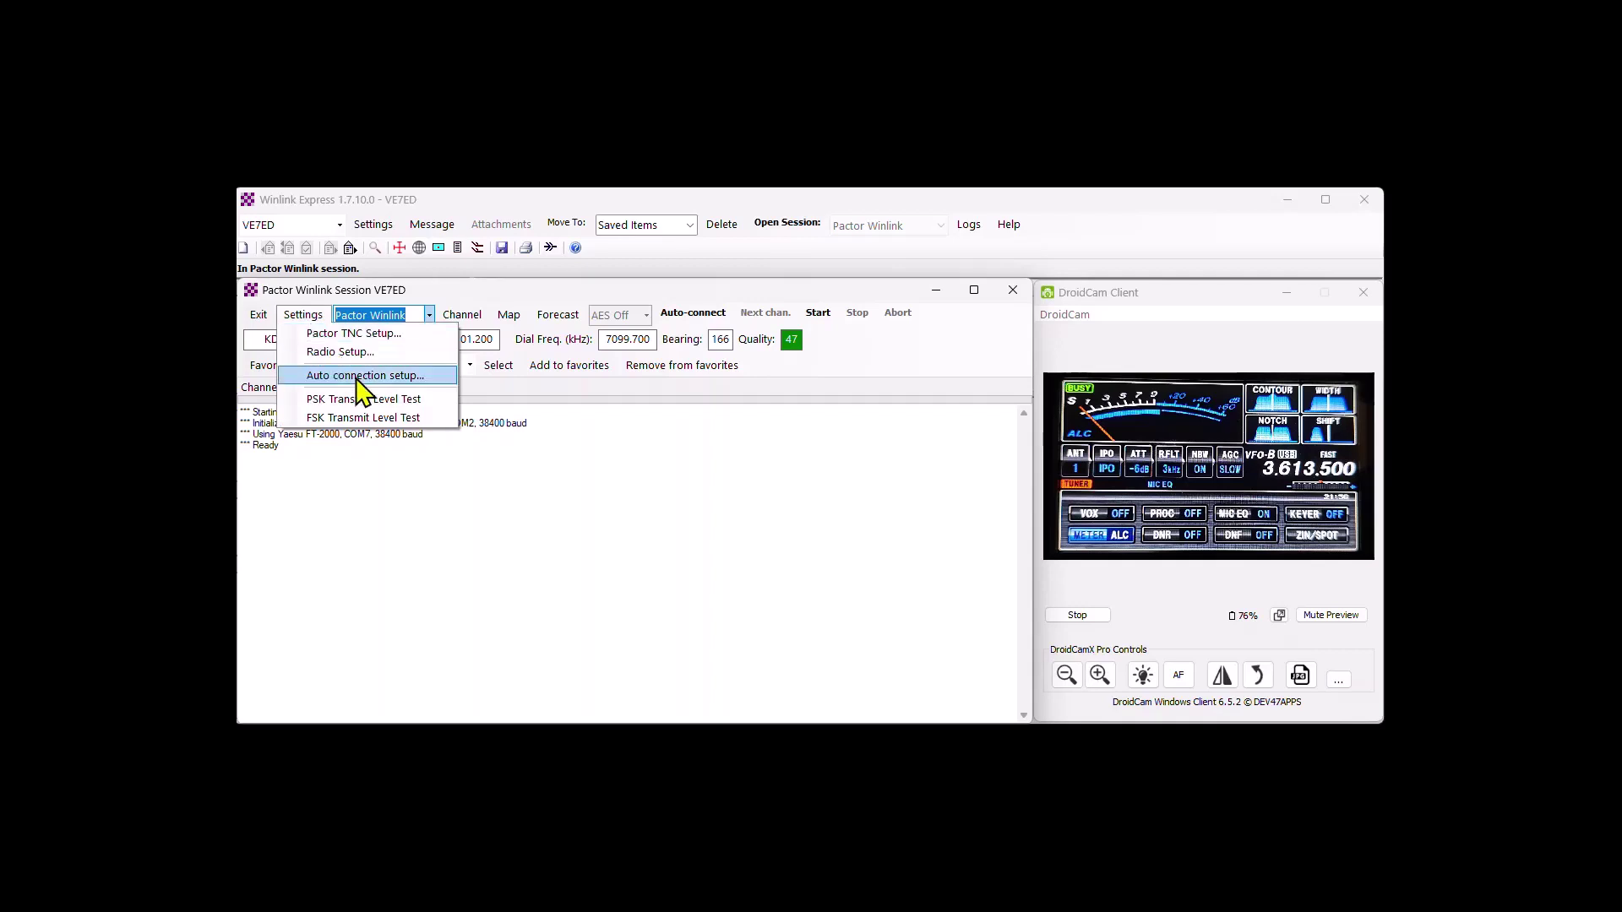
left_click(366, 409)
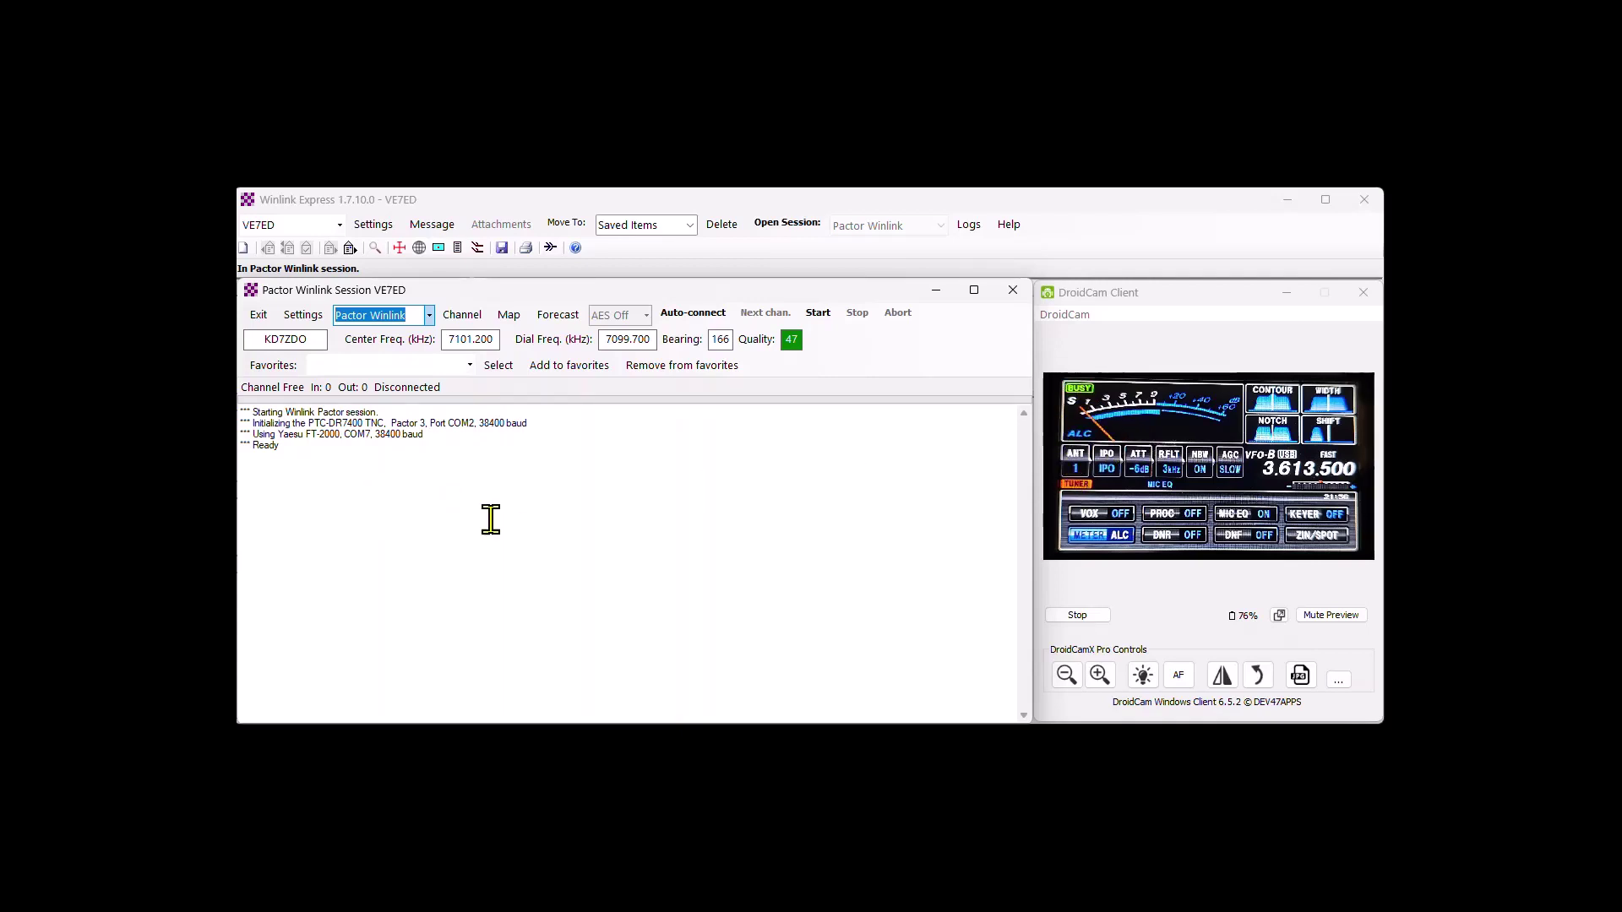
Review the PSK and FSK levels in the Pactor TNC Setup, close it and refocus the radio camera view.
left_click(310, 318)
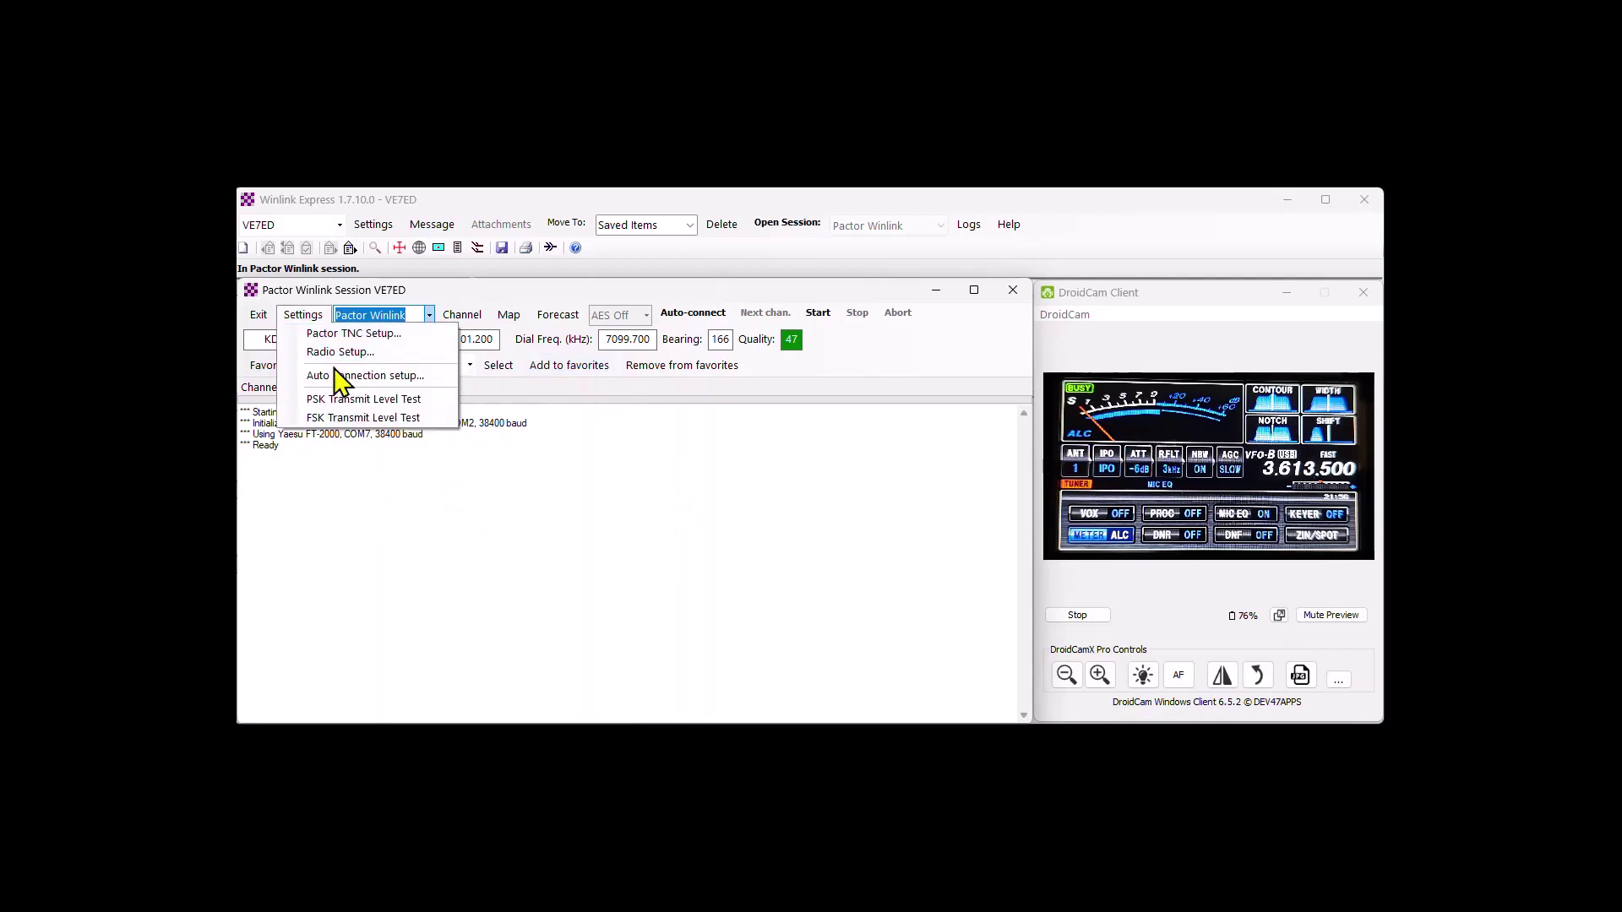
left_click(354, 338)
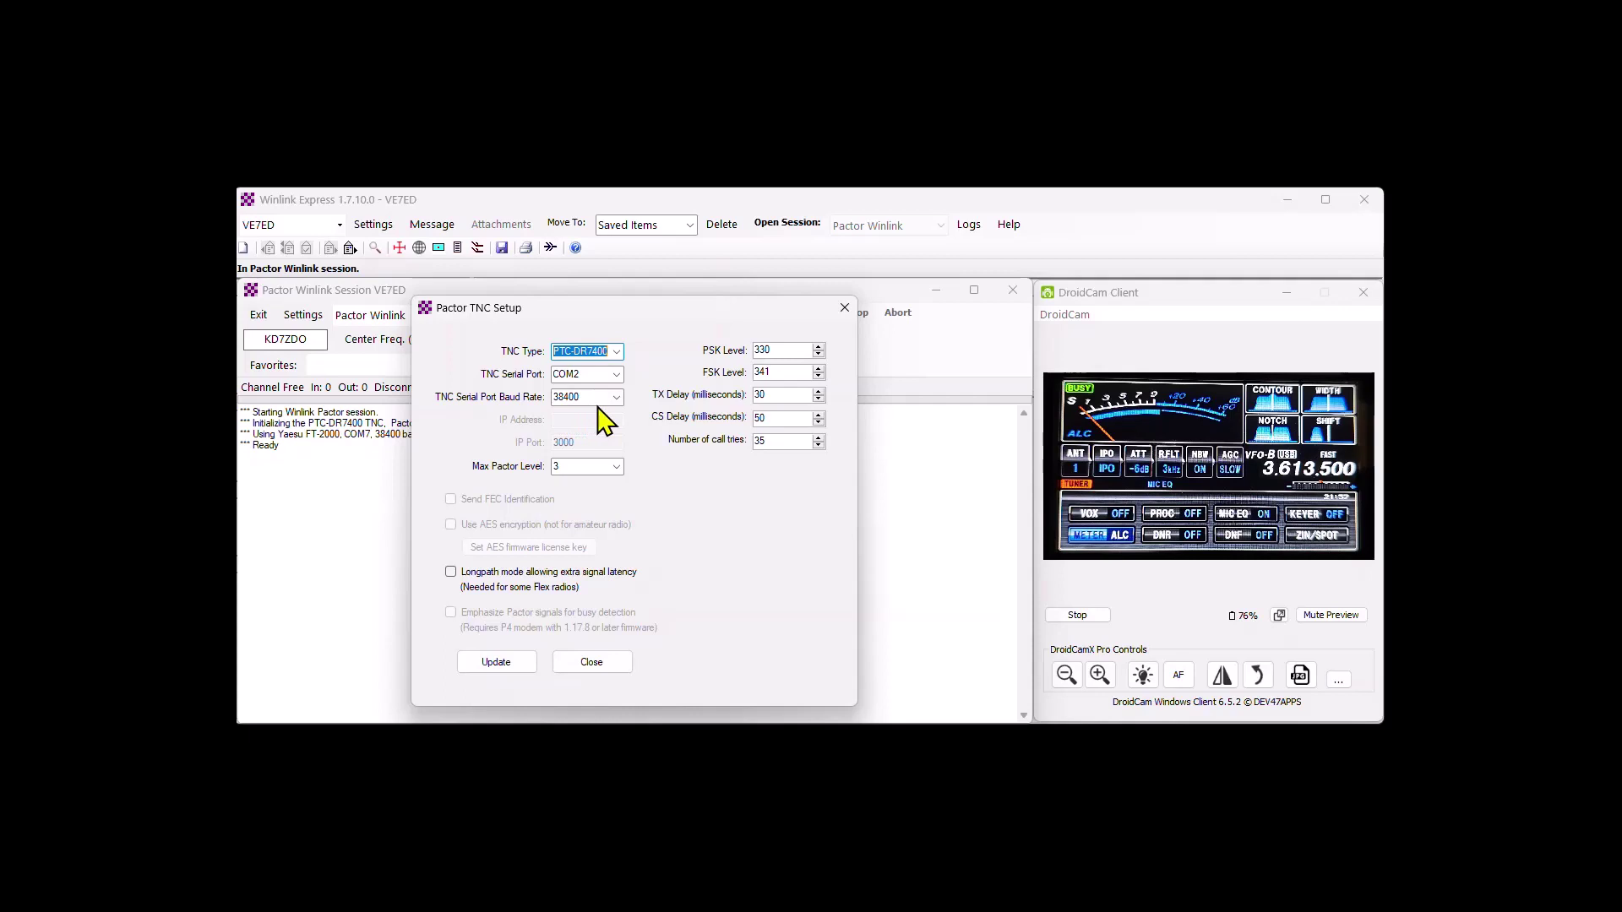
left_click(593, 666)
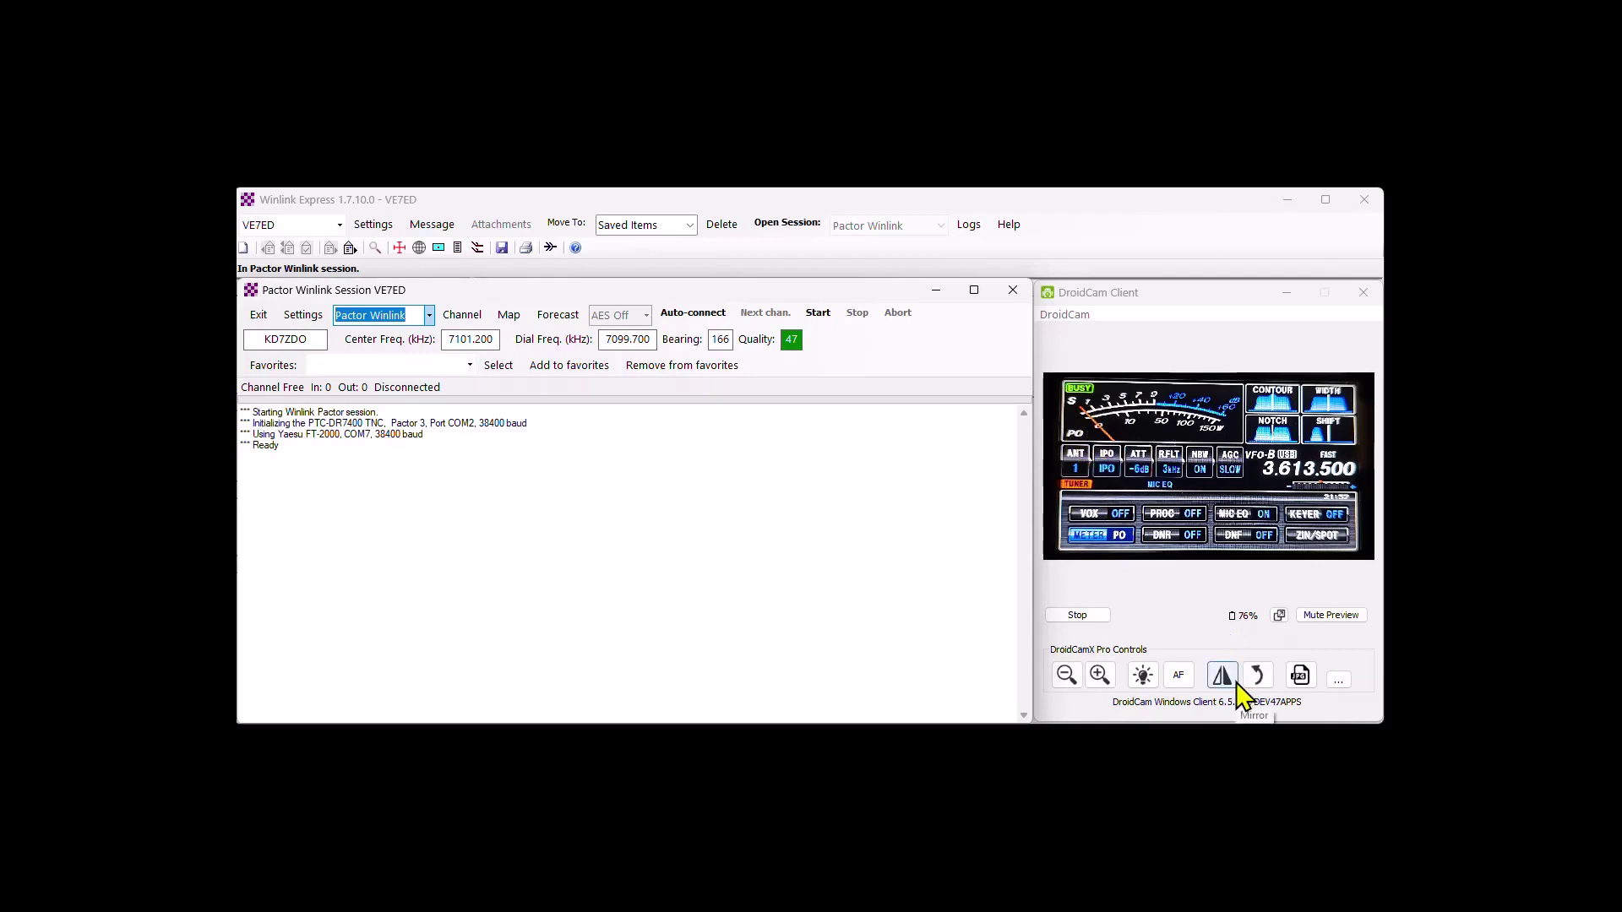
left_click(1179, 678)
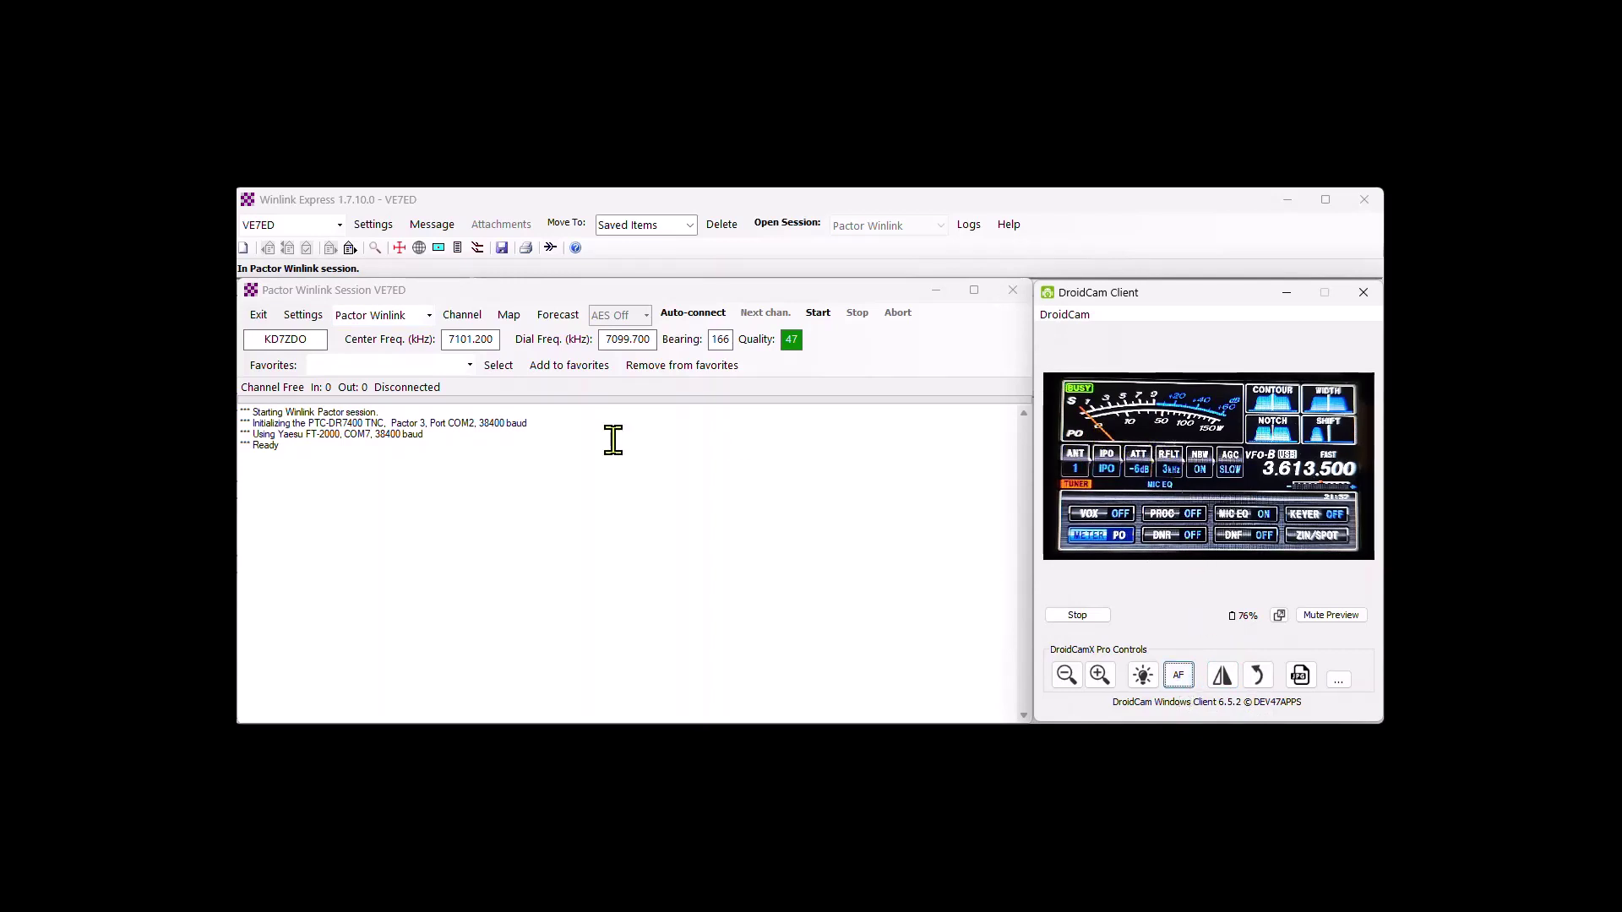
Check the Pactor TNC Setup once more and run the FSK Transmit Level Test while watching the radio's power output meter.
left_click(303, 319)
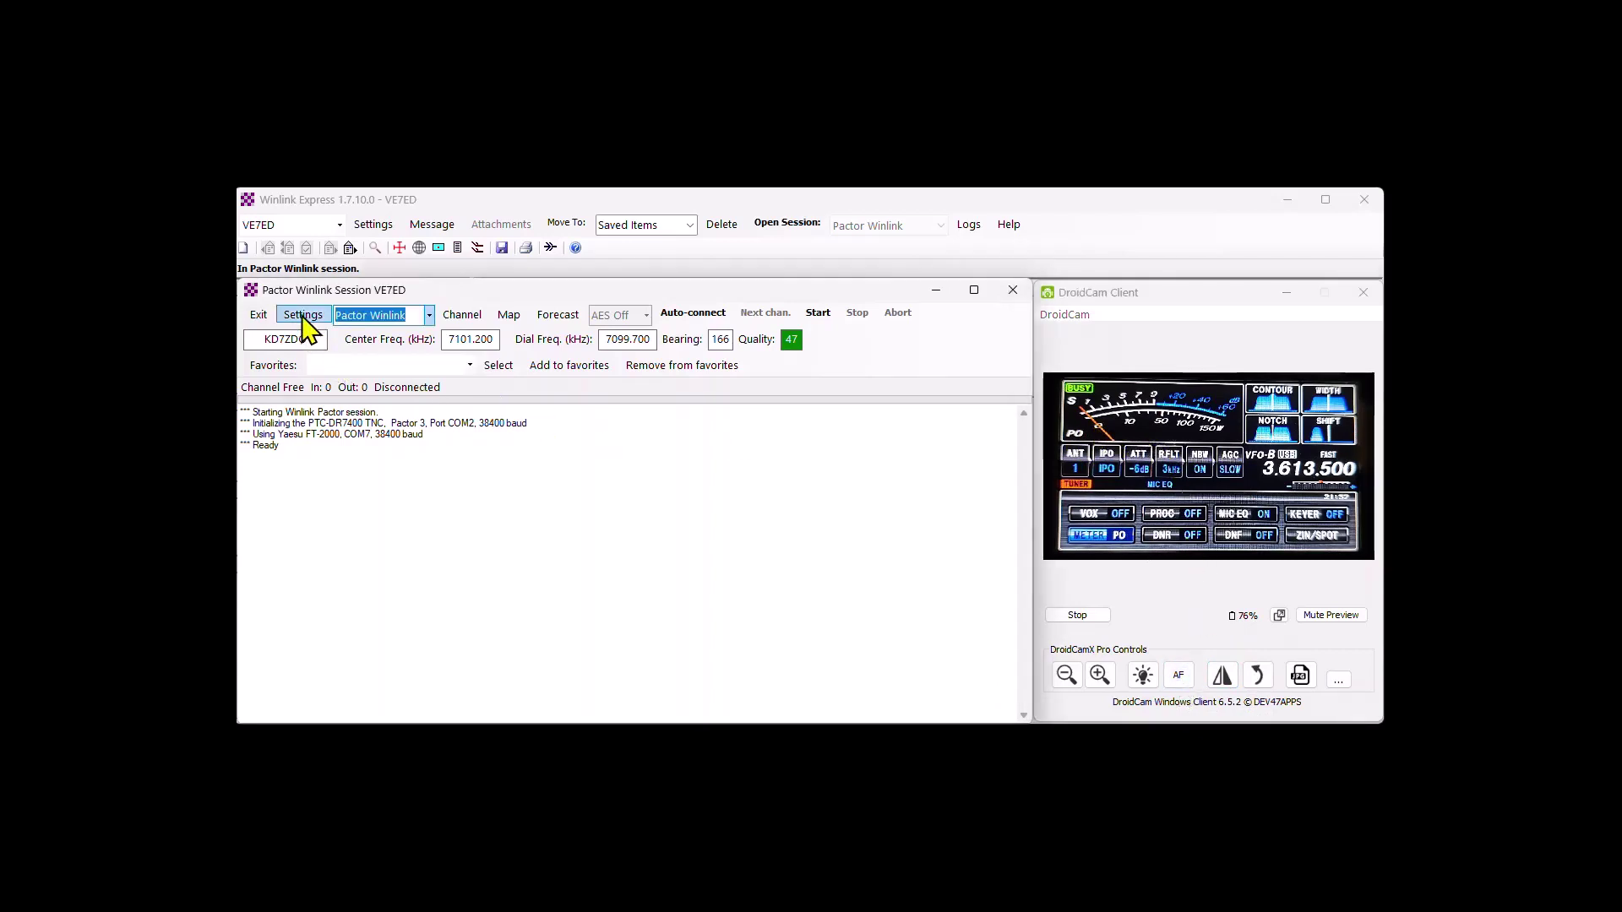
left_click(302, 320)
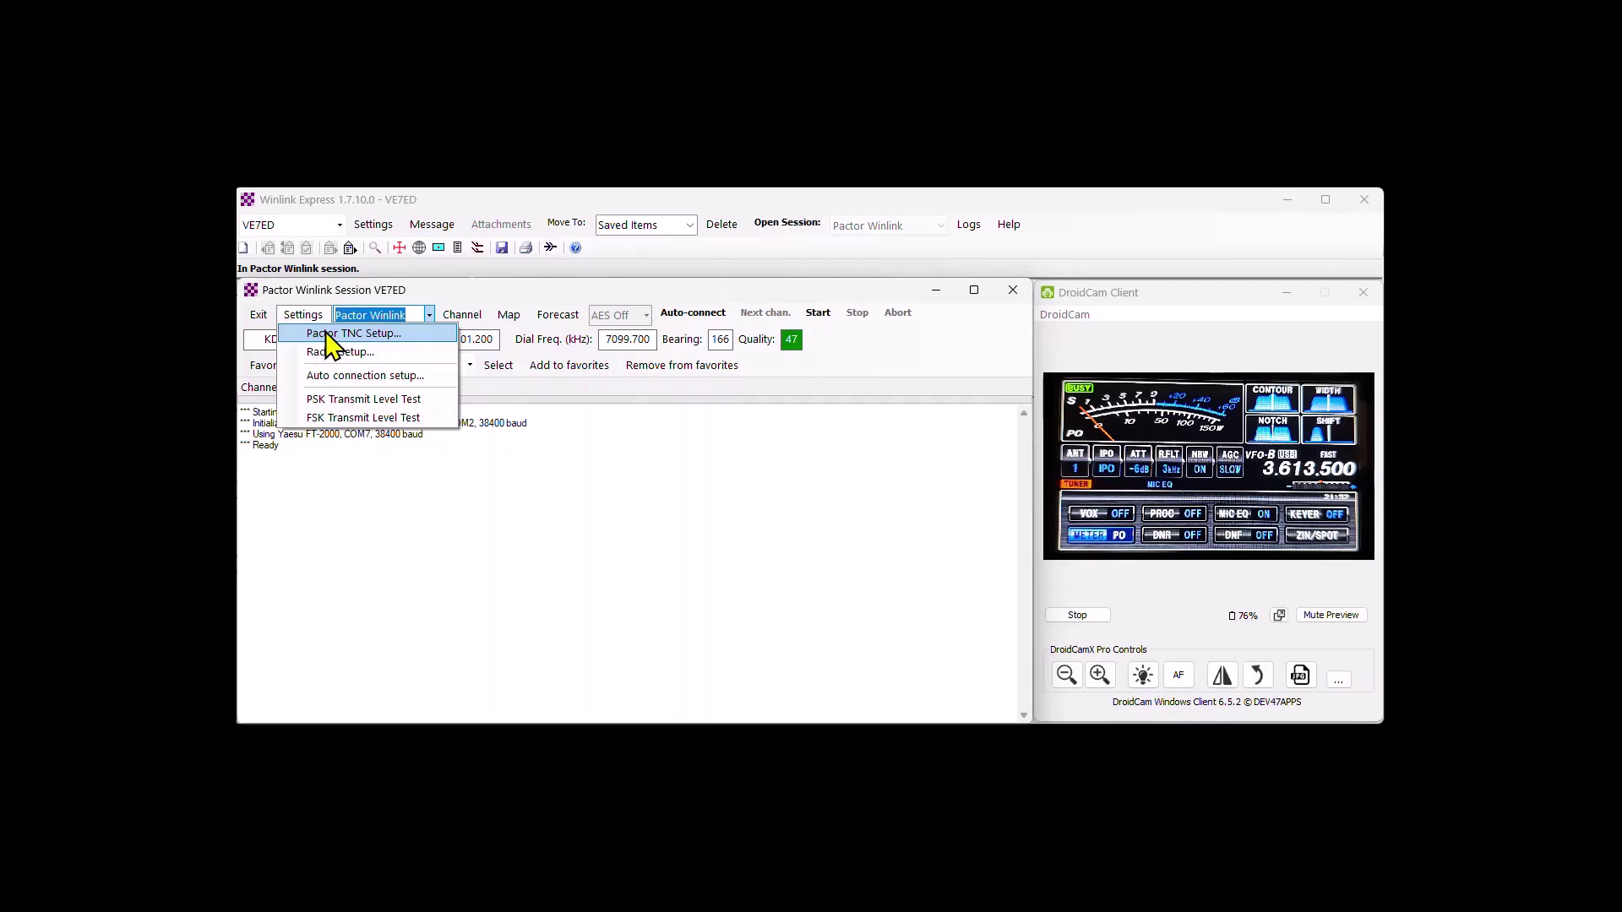
left_click(376, 335)
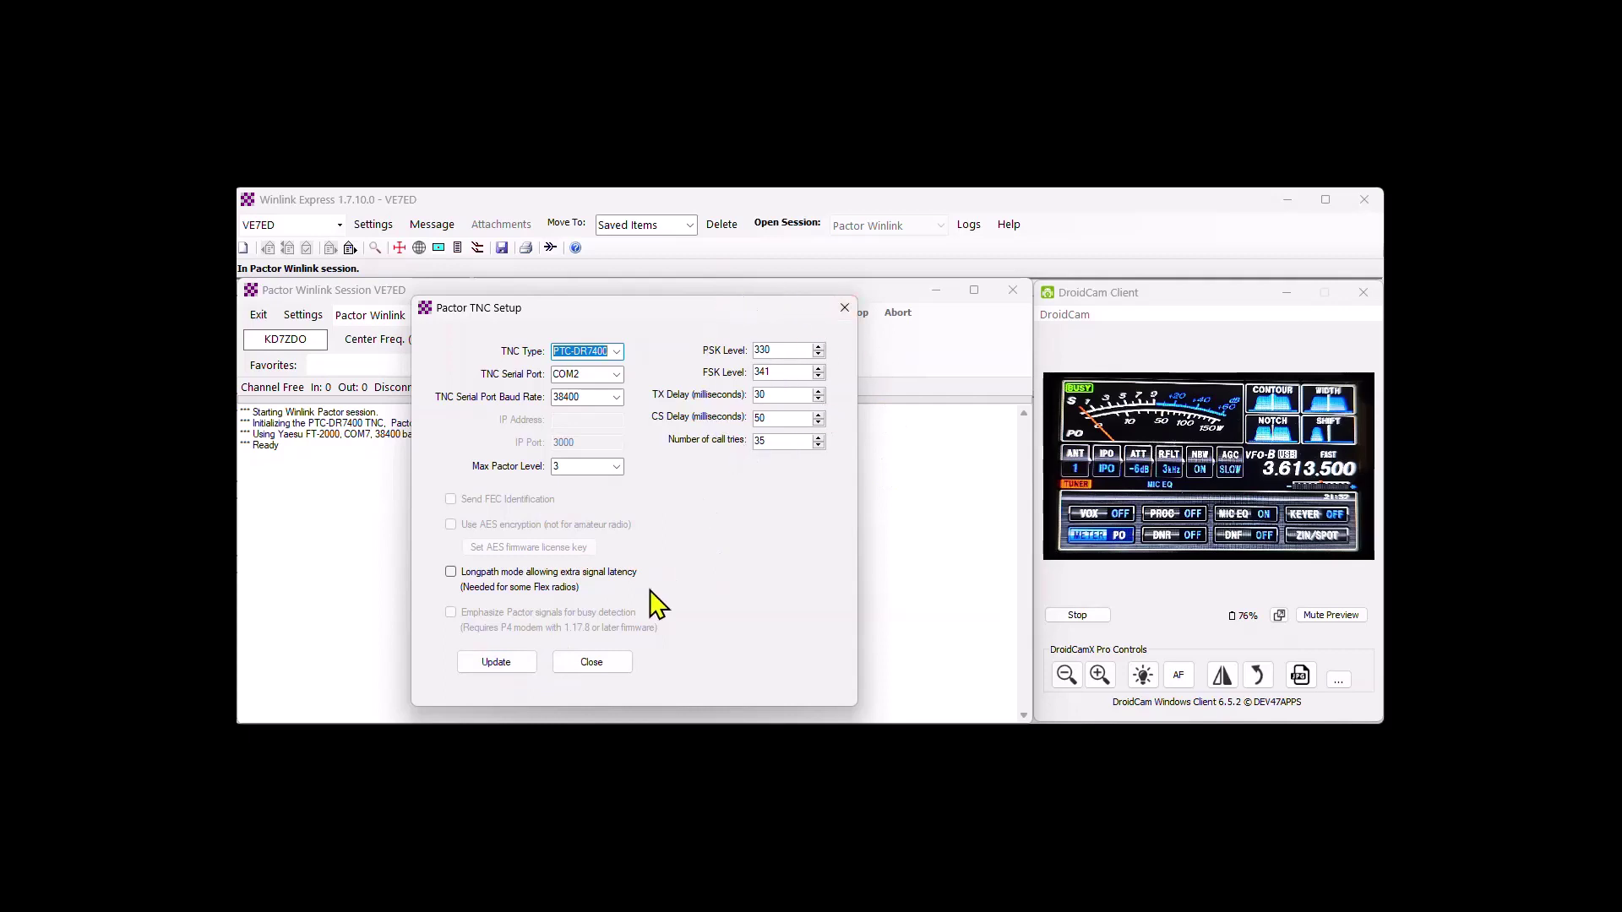
left_click(594, 663)
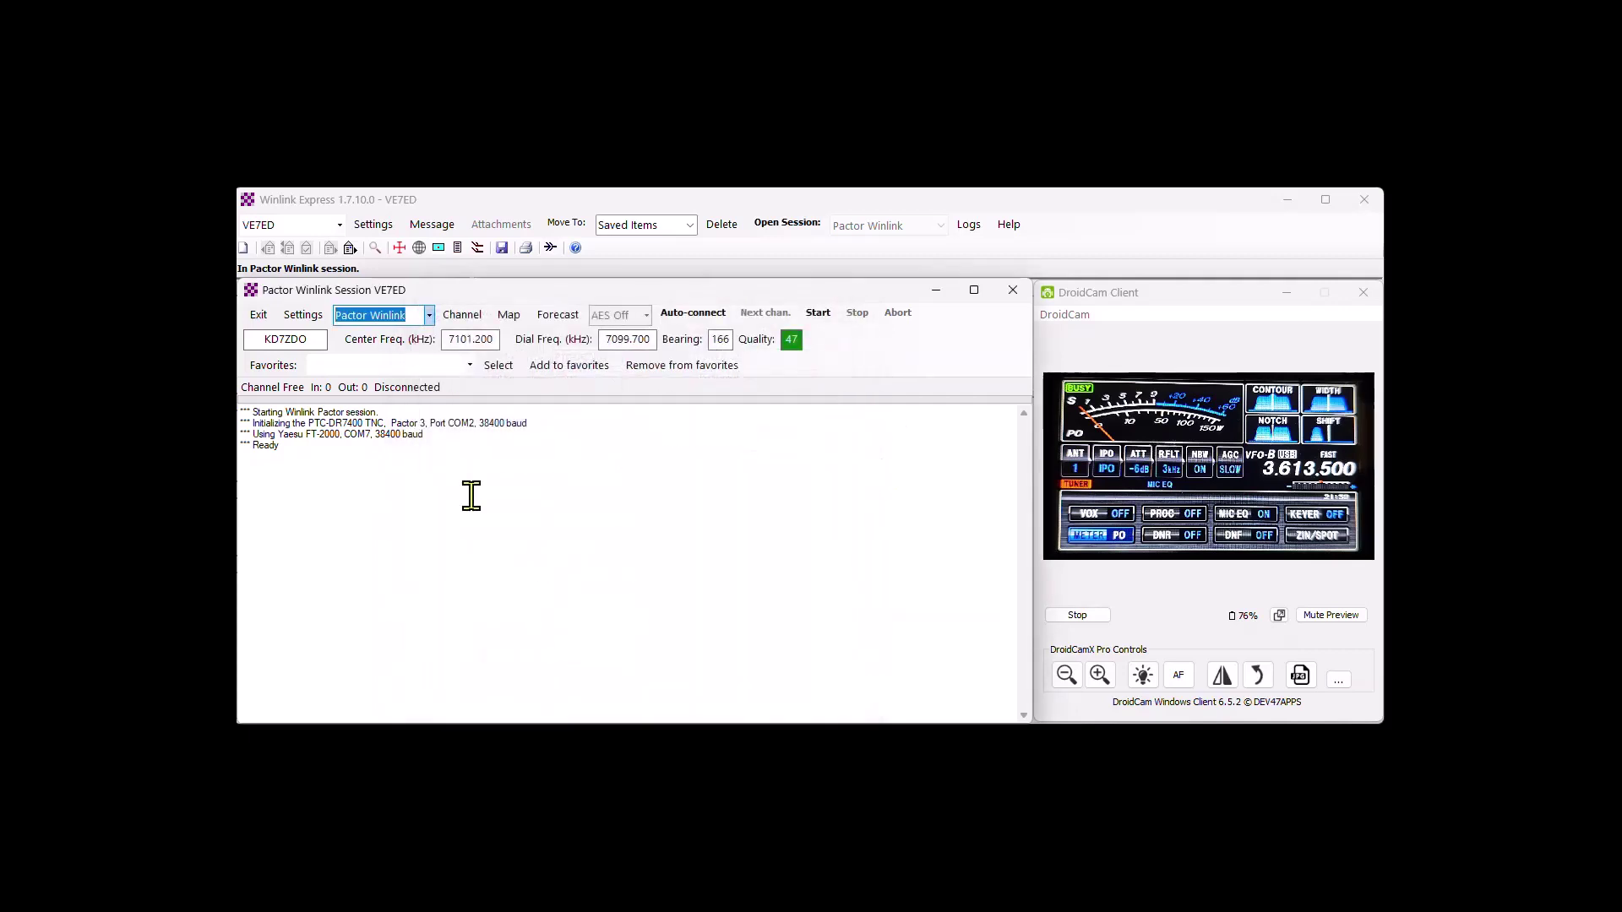
left_click(314, 317)
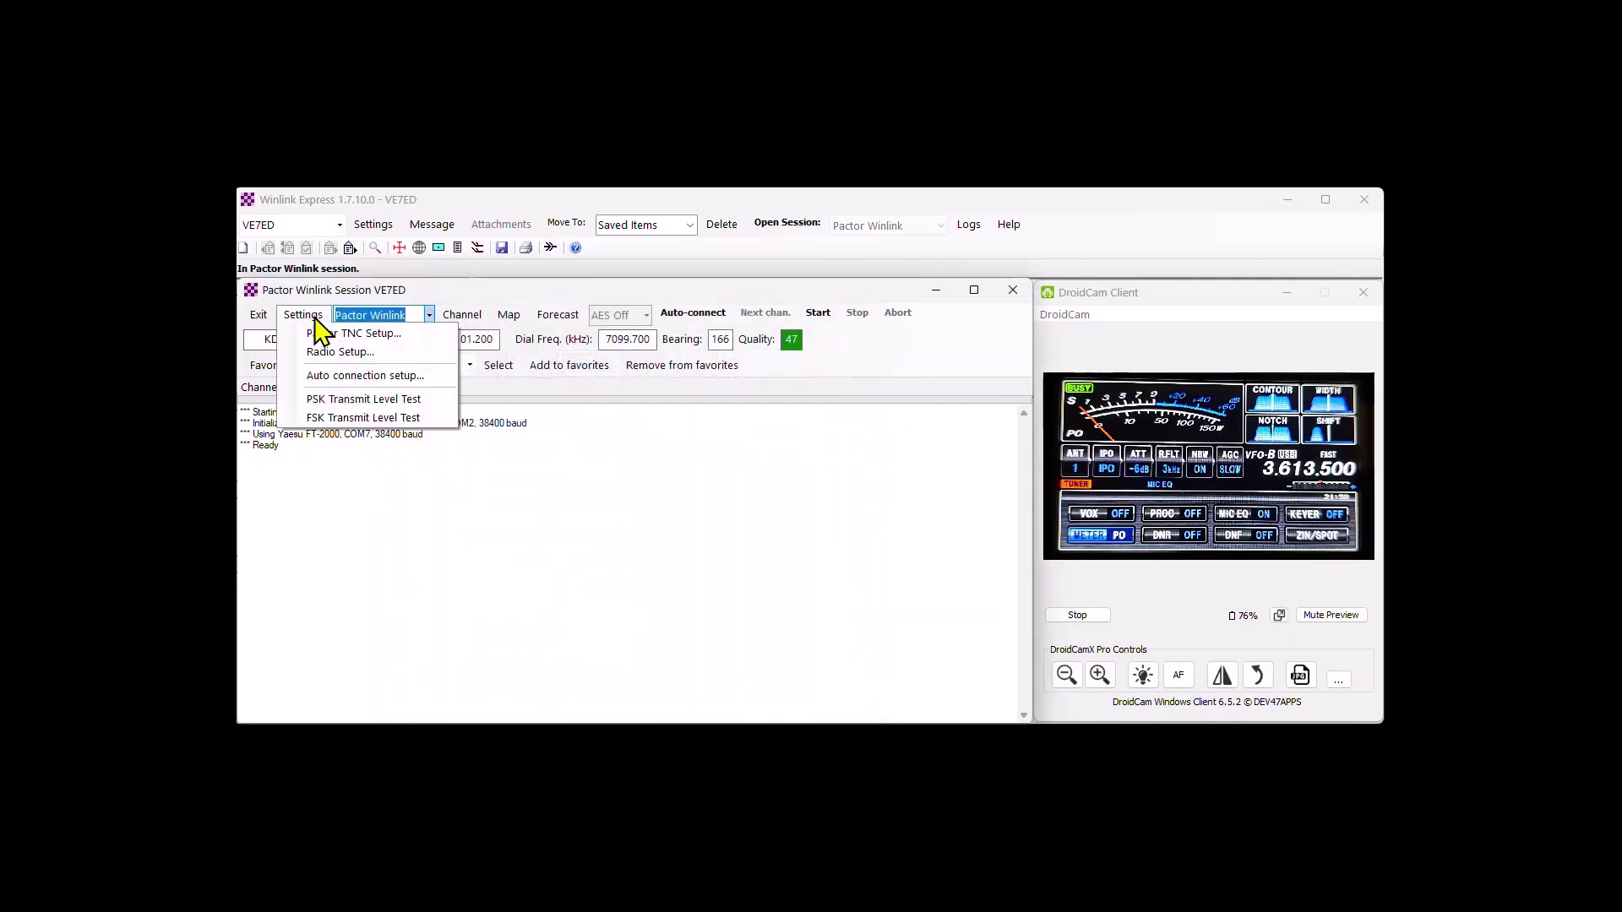
left_click(355, 417)
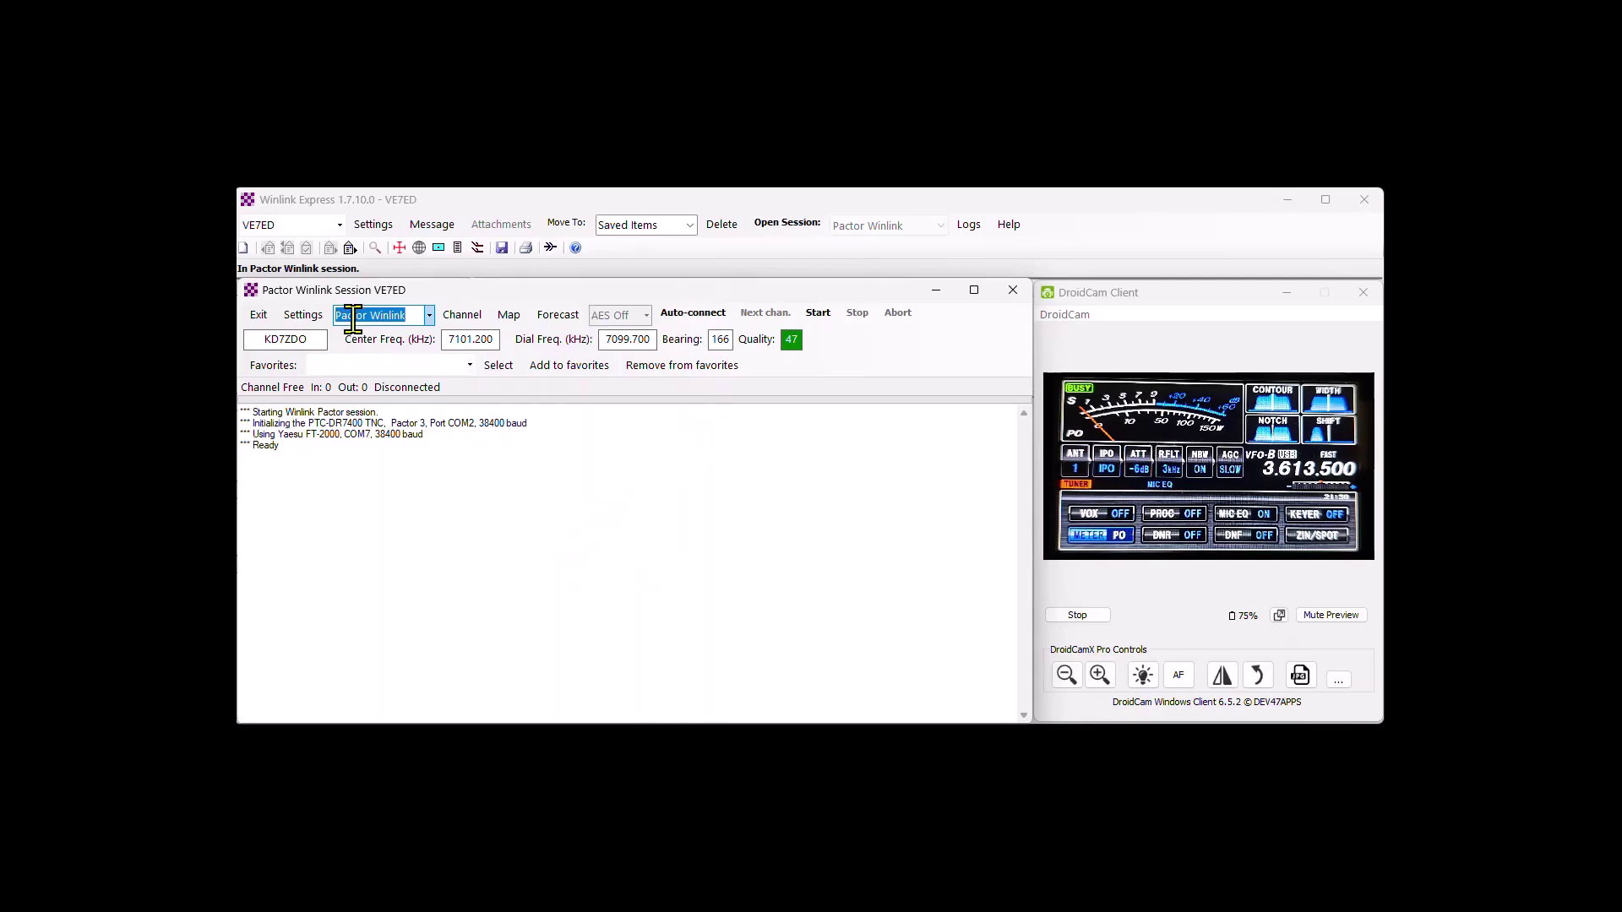
Run the FSK Transmit Level Test and repeat the PSK Transmit Level Test, comparing the radio's power output on the meter.
left_click(306, 319)
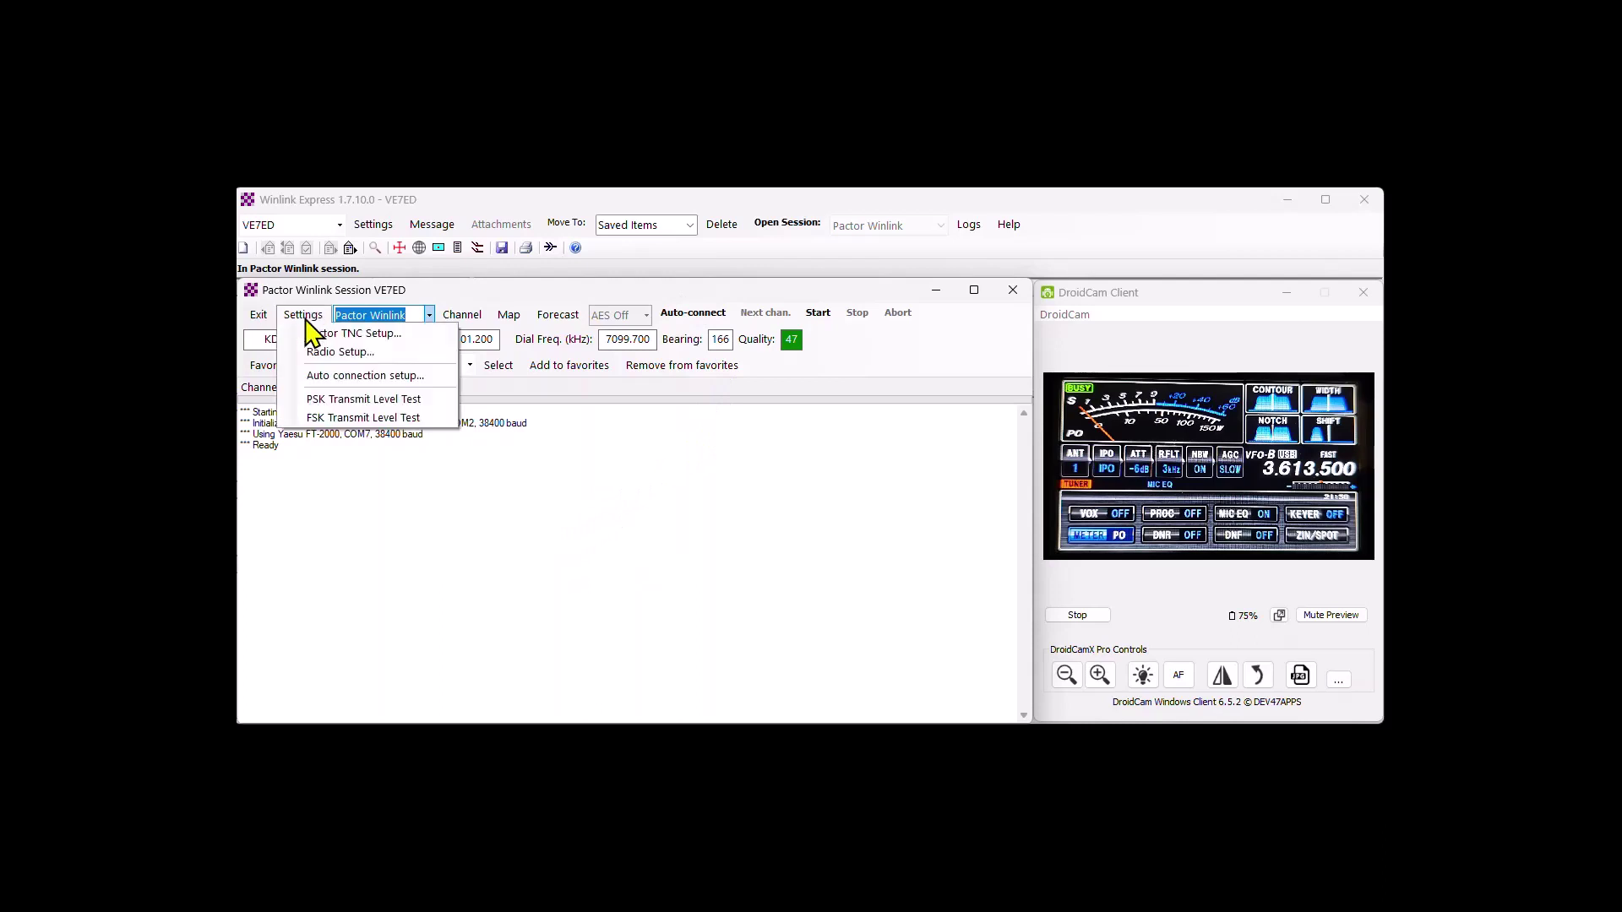
left_click(345, 416)
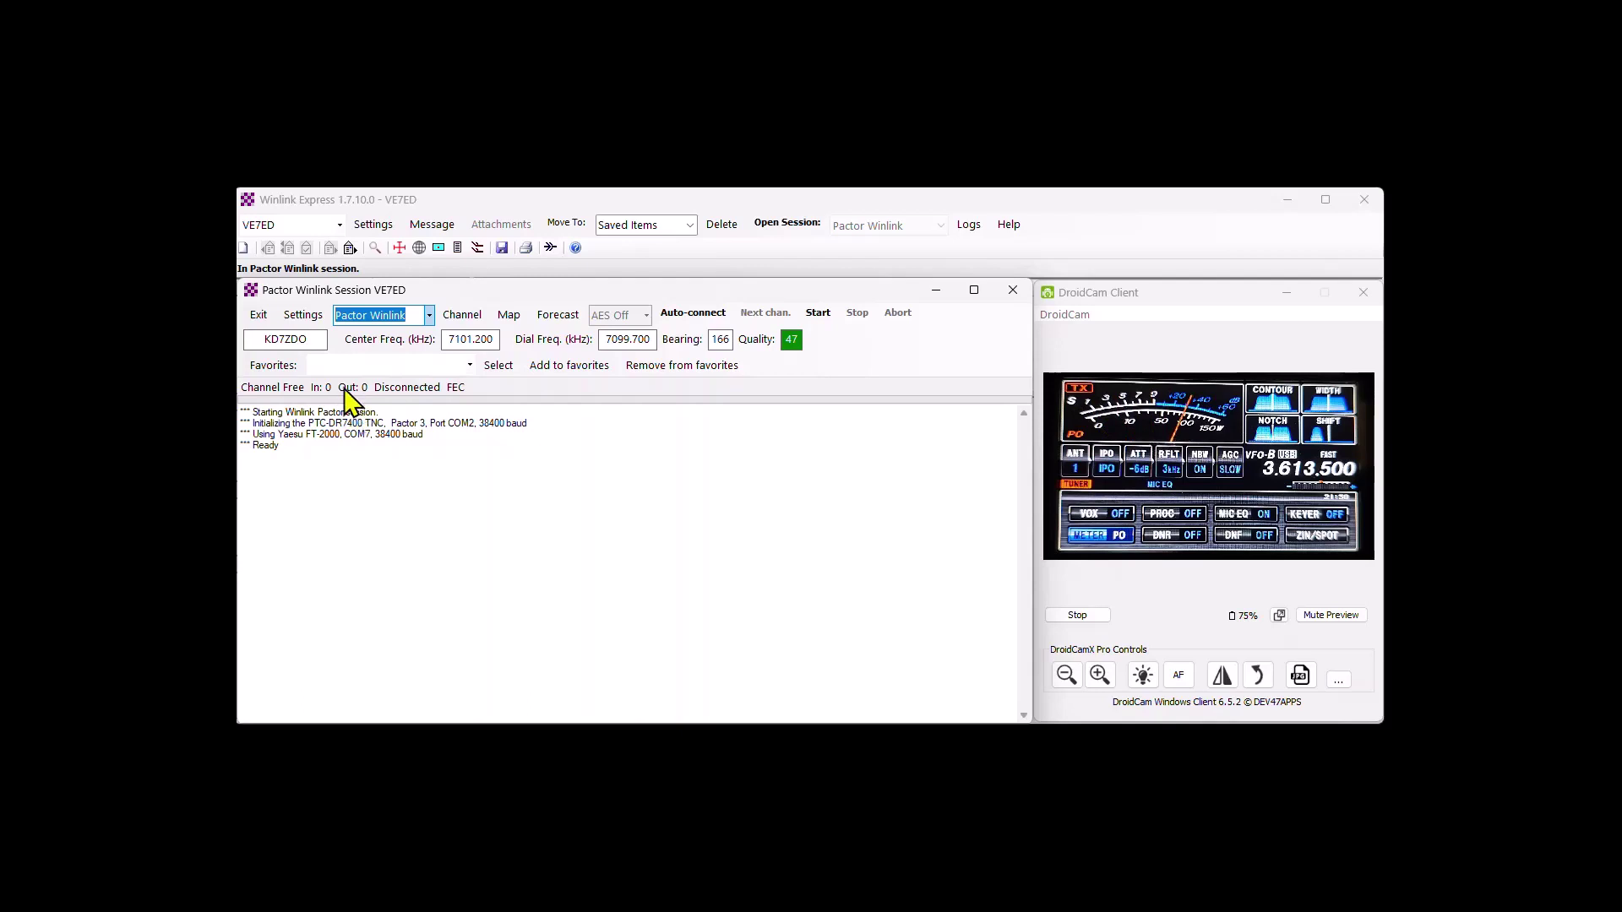
left_click(304, 315)
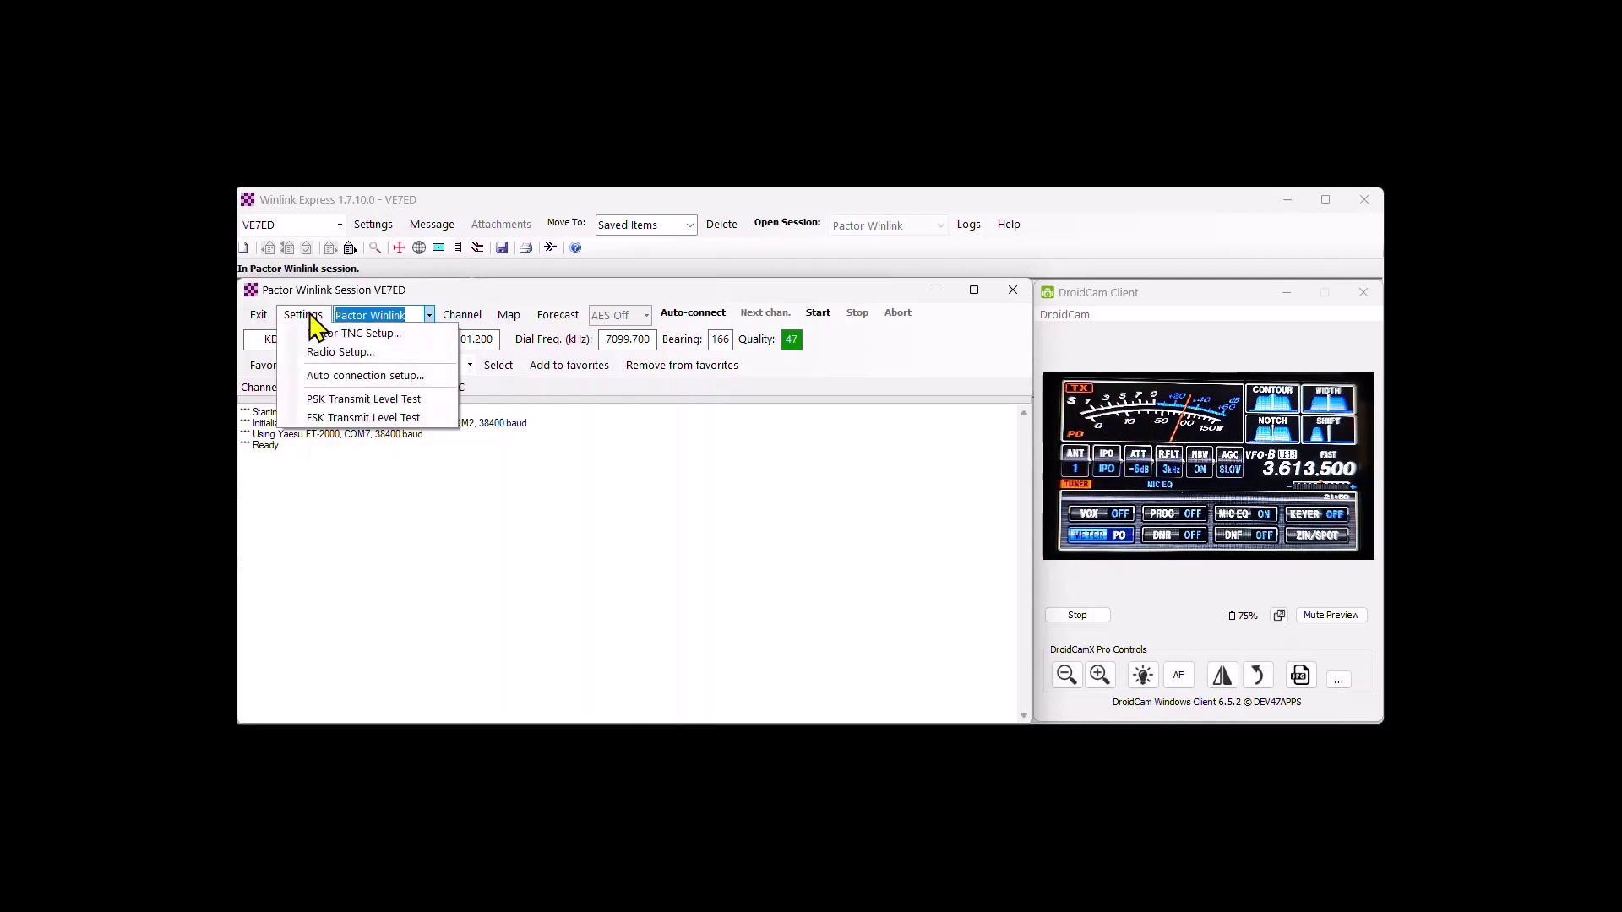
left_click(336, 399)
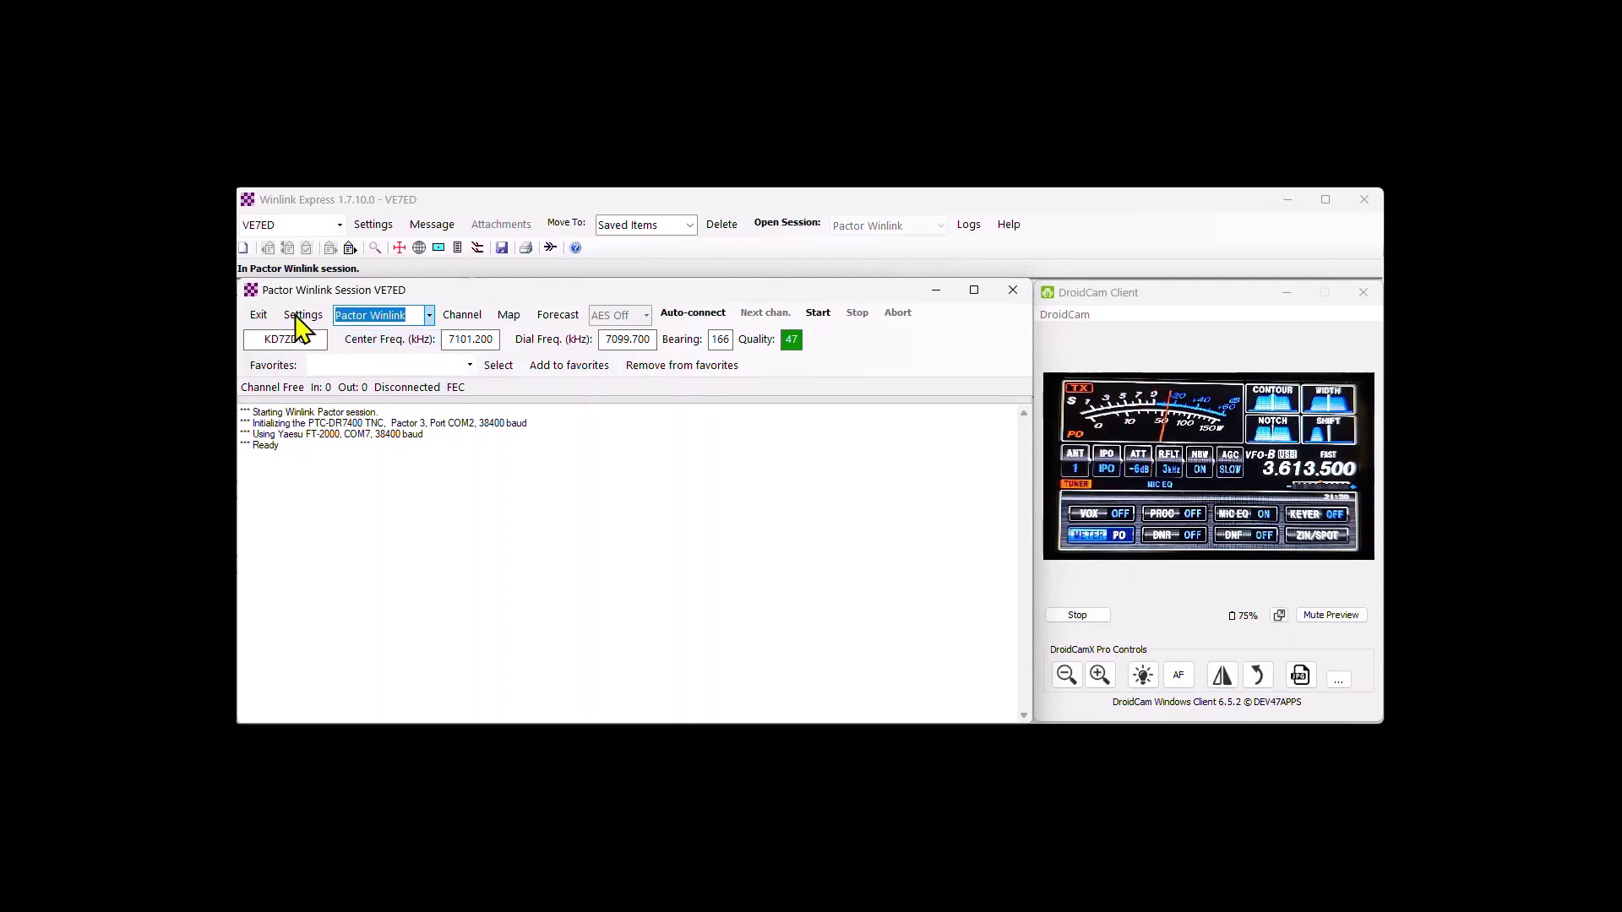
left_click(303, 315)
left_click(321, 398)
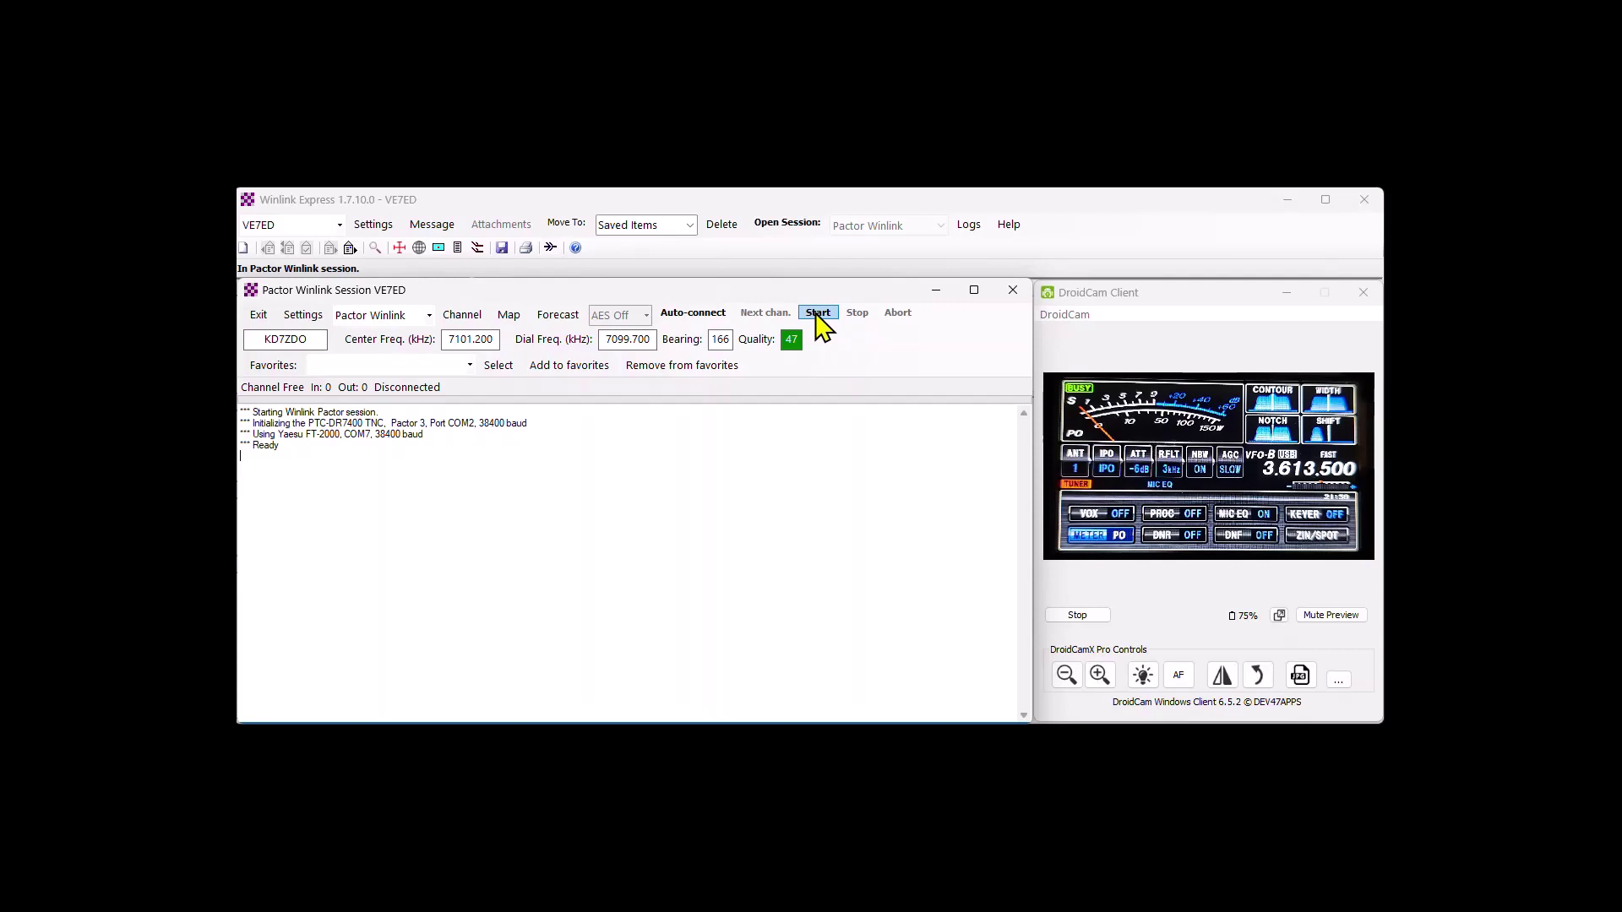
Start the Pactor Winlink connection to the selected gateway station at center frequency 7101.200 kHz to send the outgoing message.
left_click(818, 314)
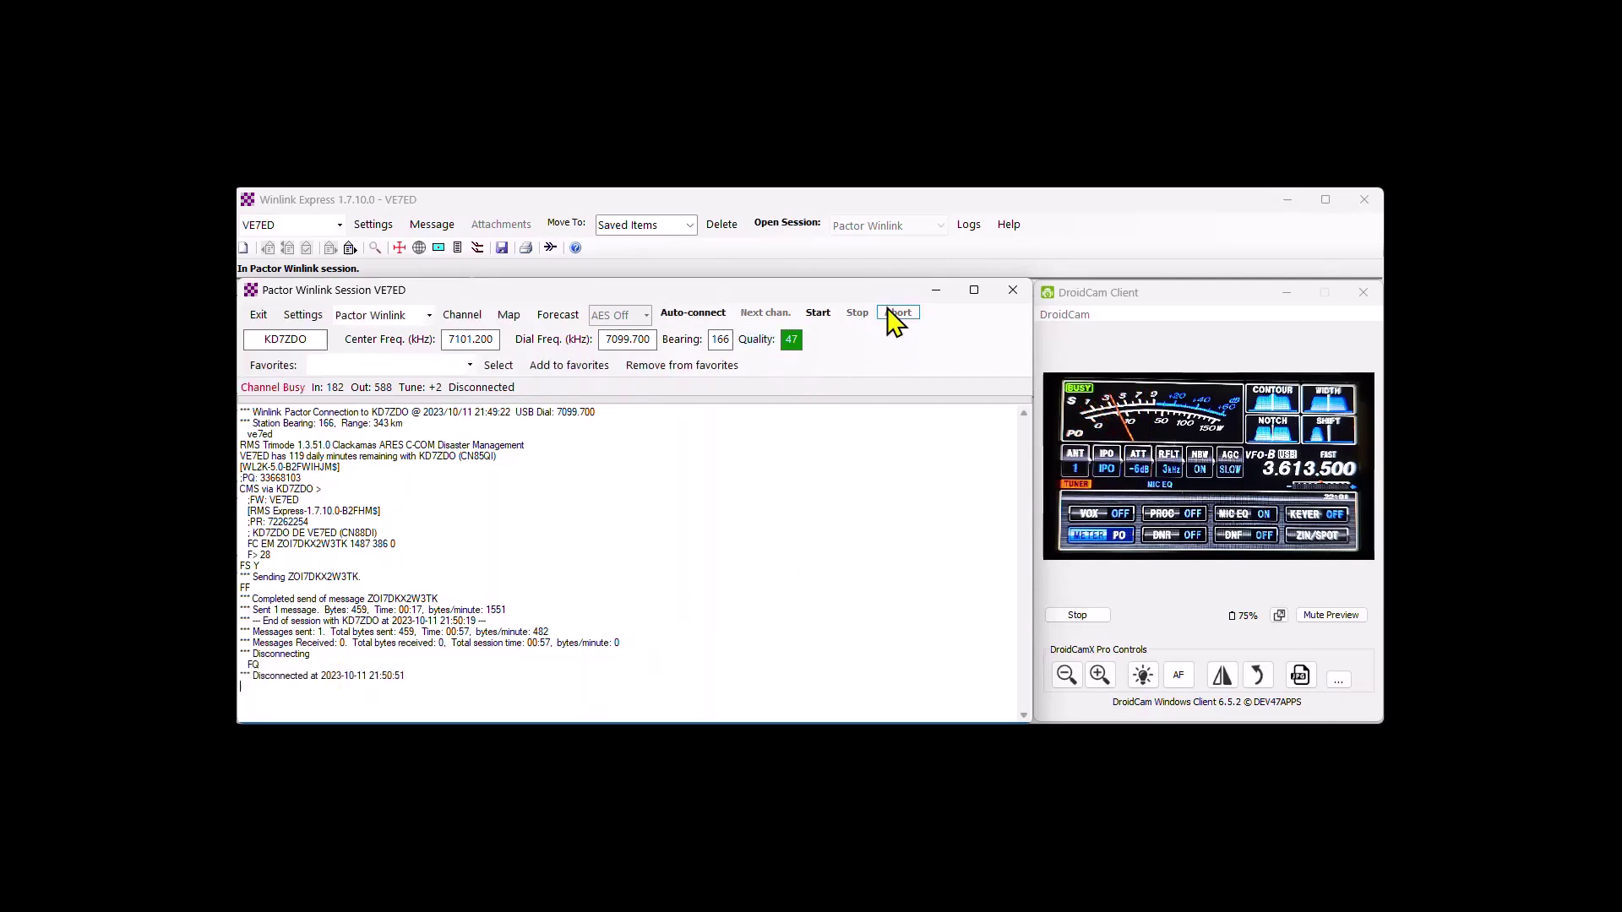
In the HF Channel Selector, review the highest-reliability channels, the Solar Flux Index setting and the selected station's propagation forecast.
left_click(462, 317)
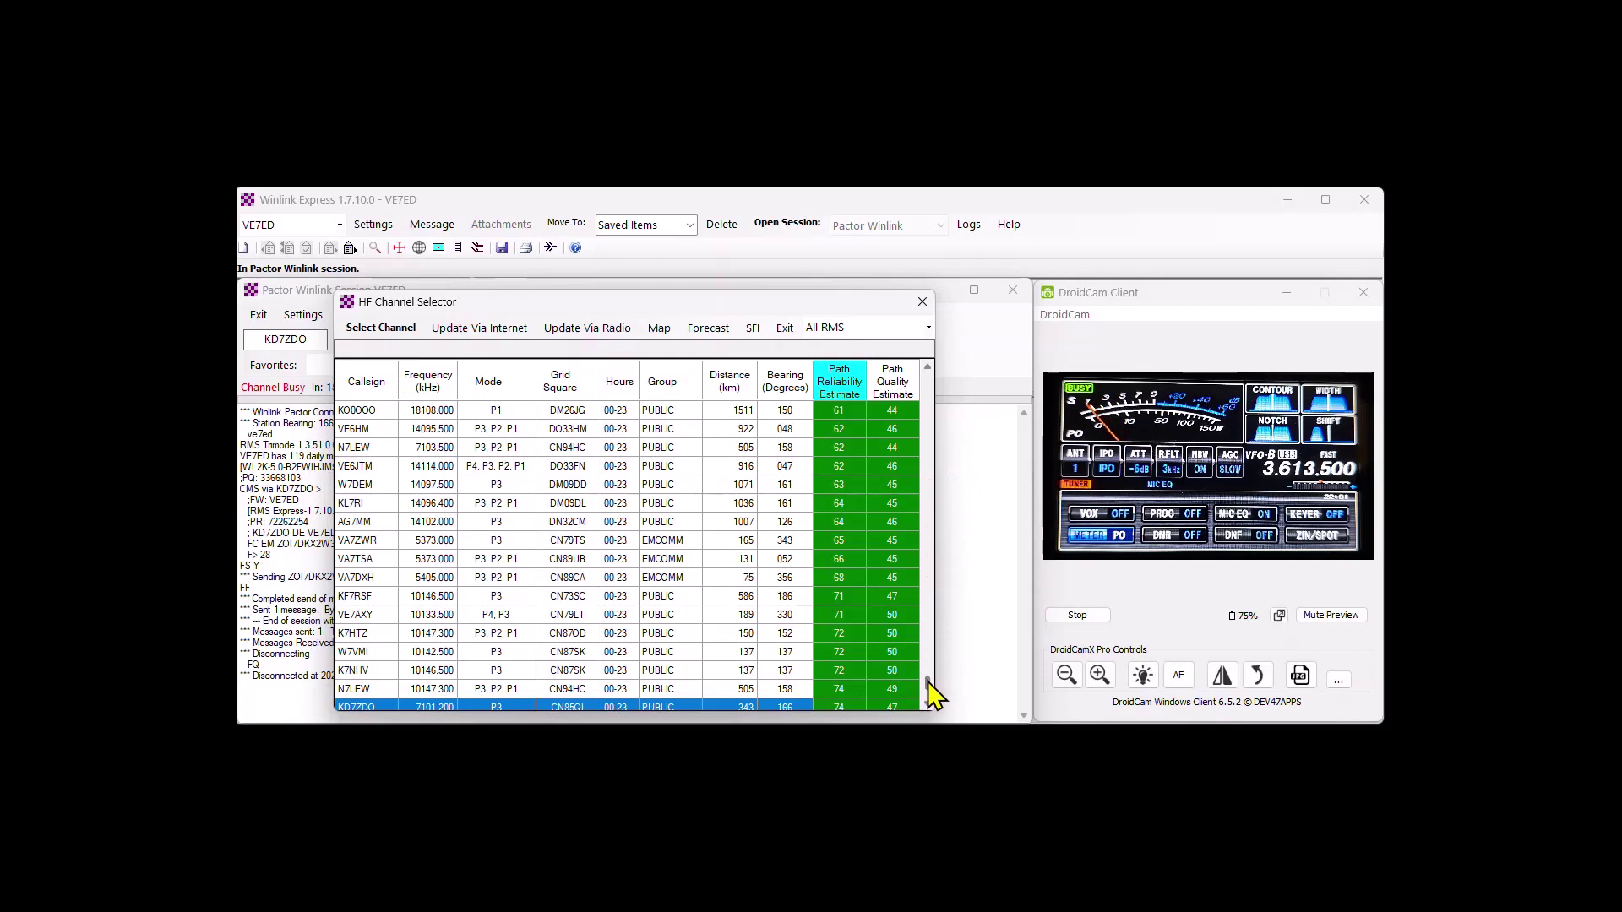
scroll(931, 695, "down", 4)
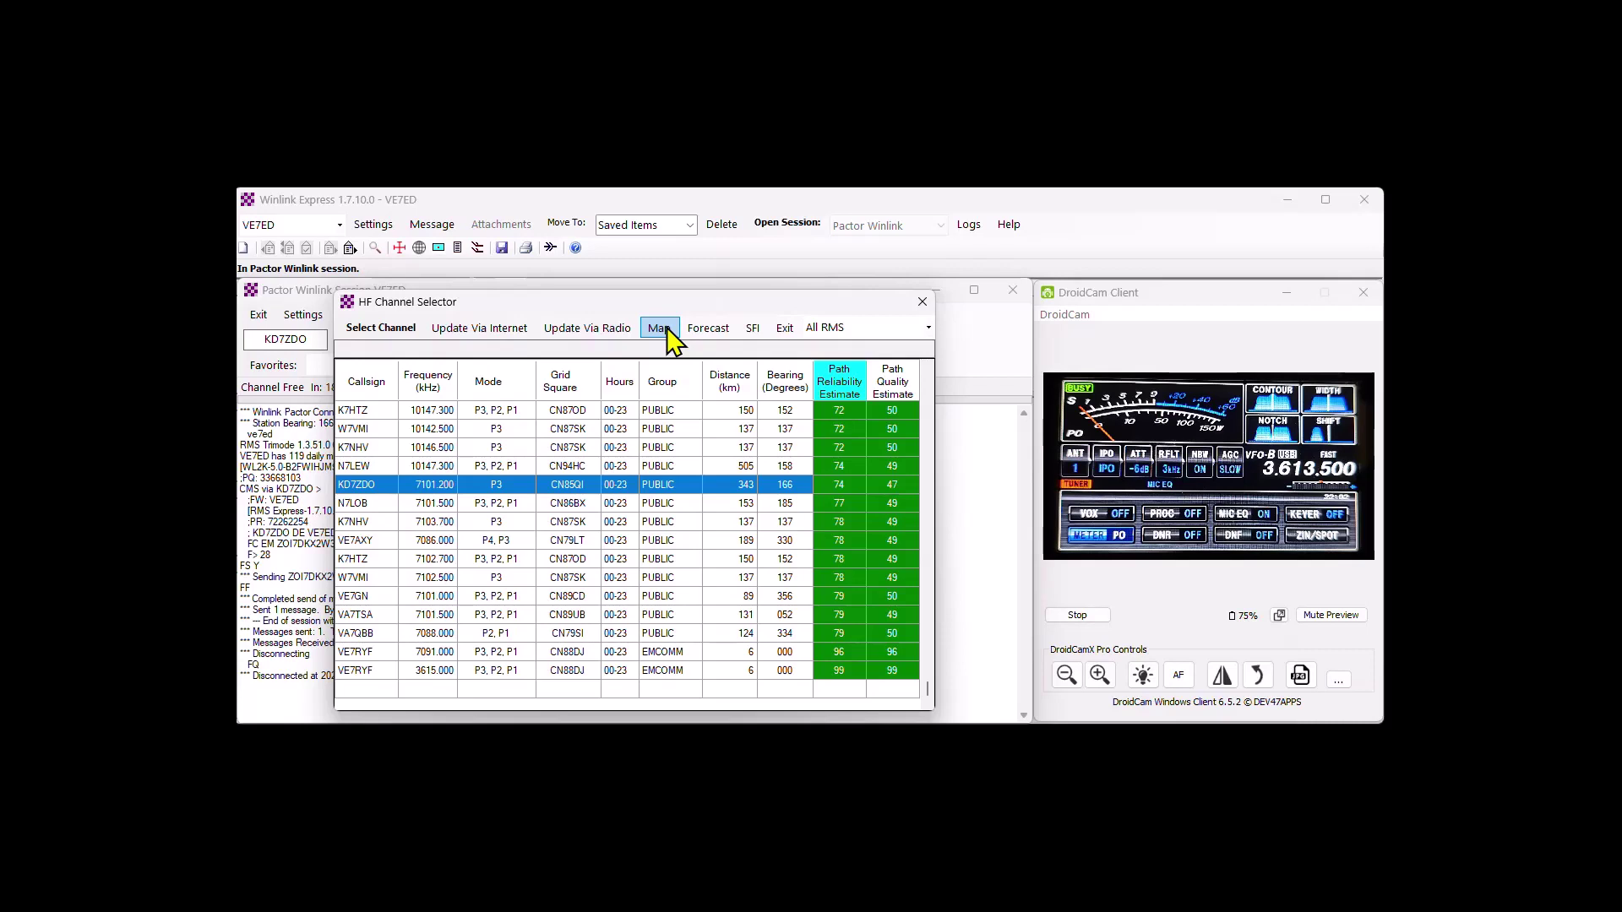
left_click(752, 328)
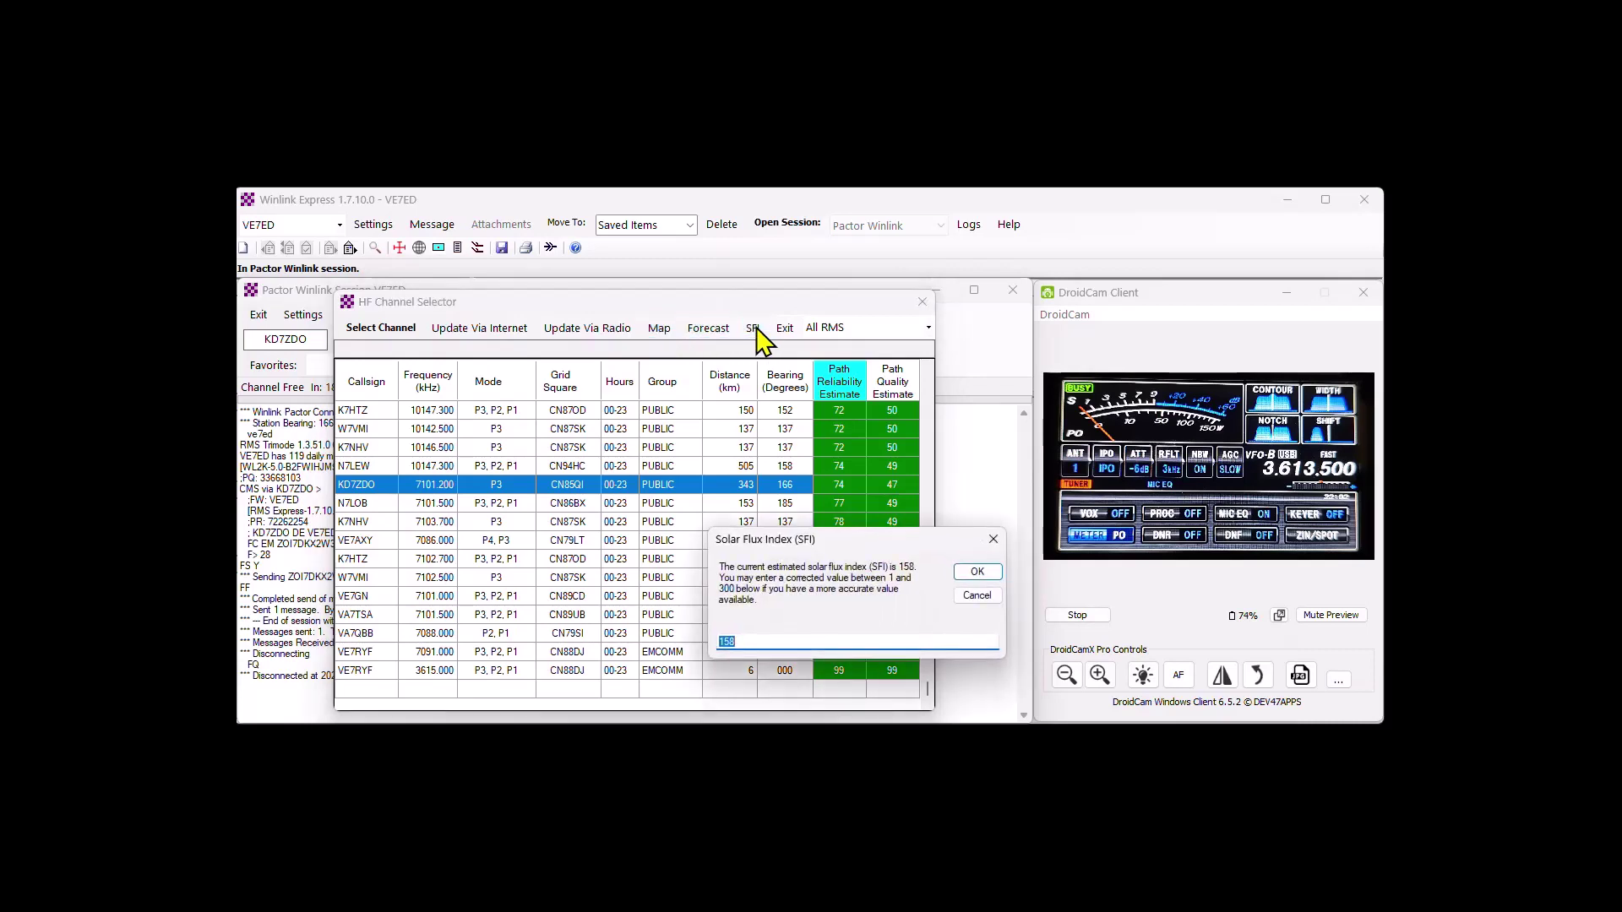
left_click(977, 598)
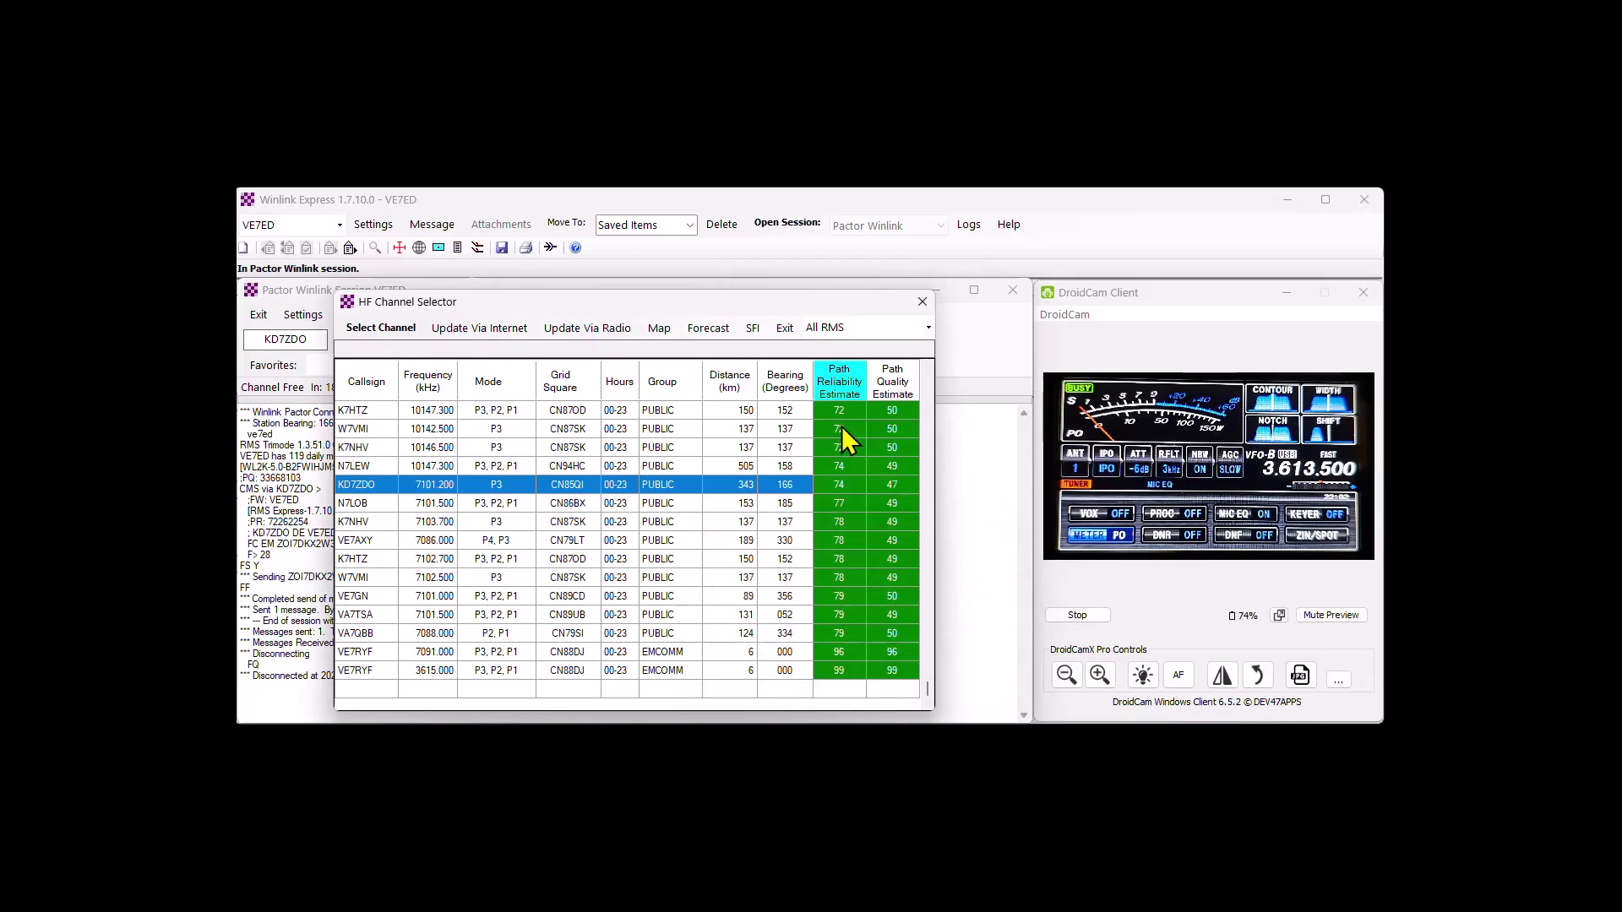
left_click(710, 331)
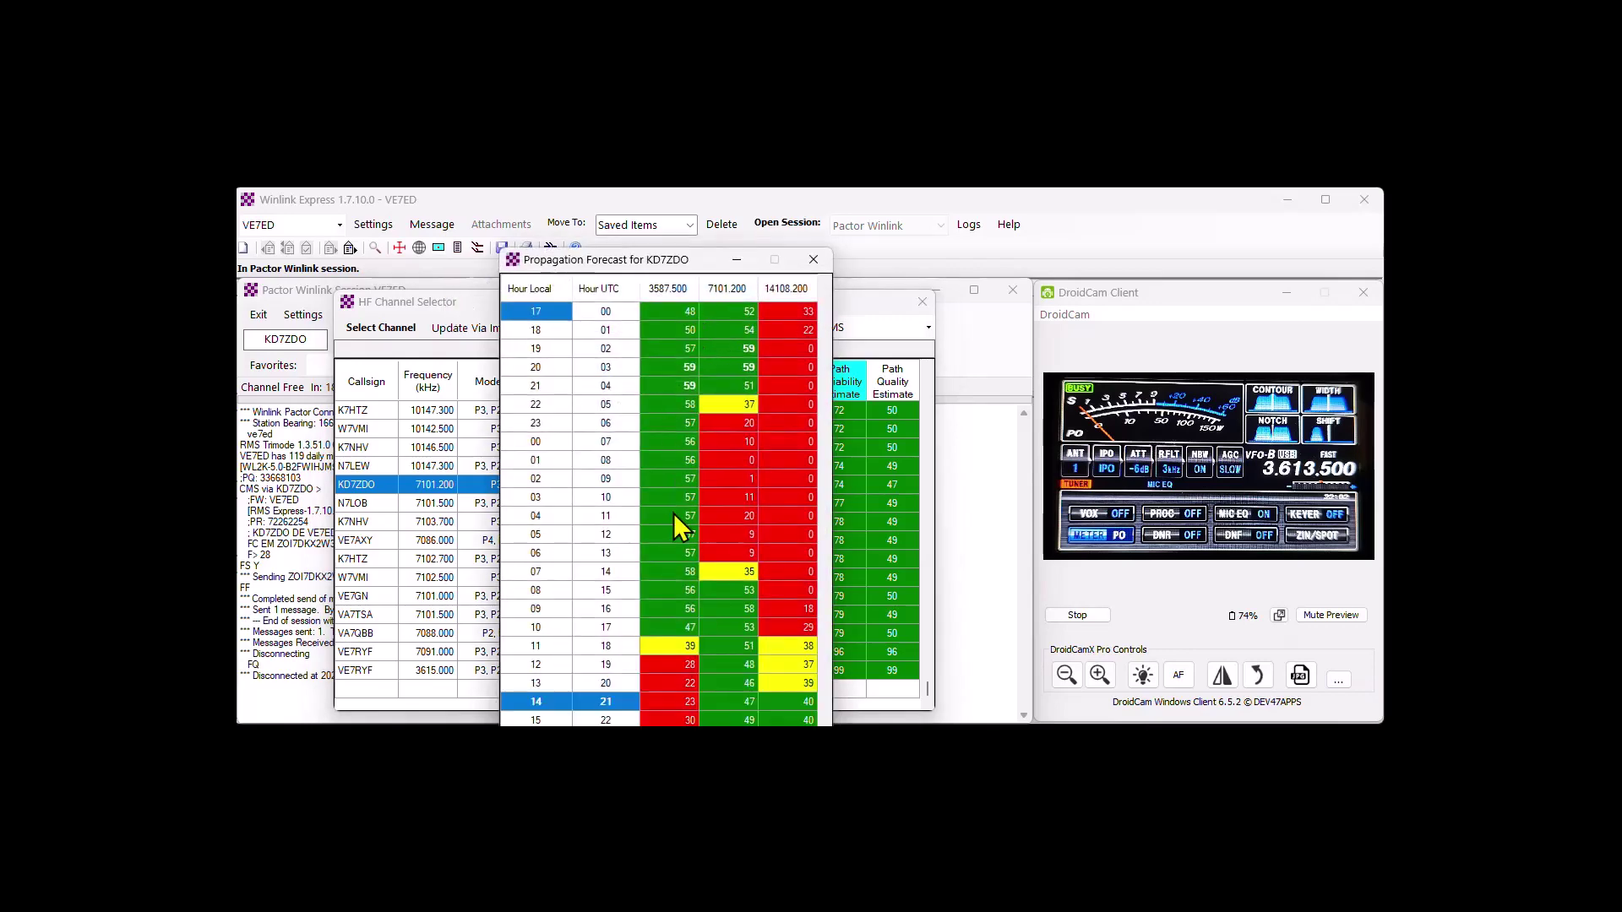
left_click(814, 259)
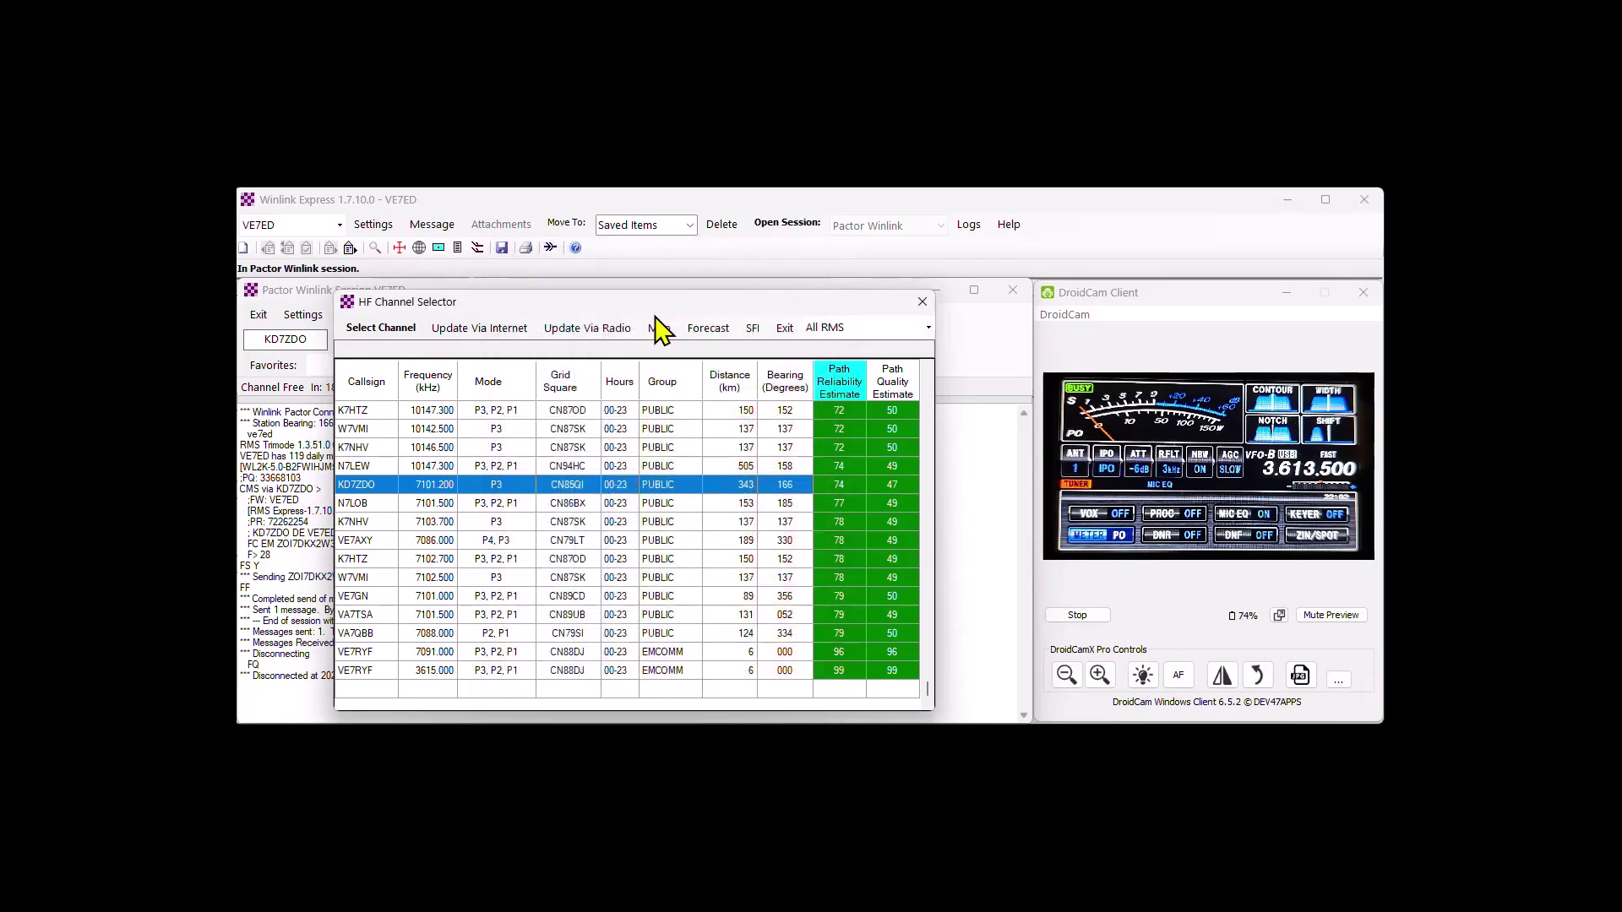
Inspect station details on the Map of RMS, close the map and review the channel list's RMS filter options.
left_click(660, 329)
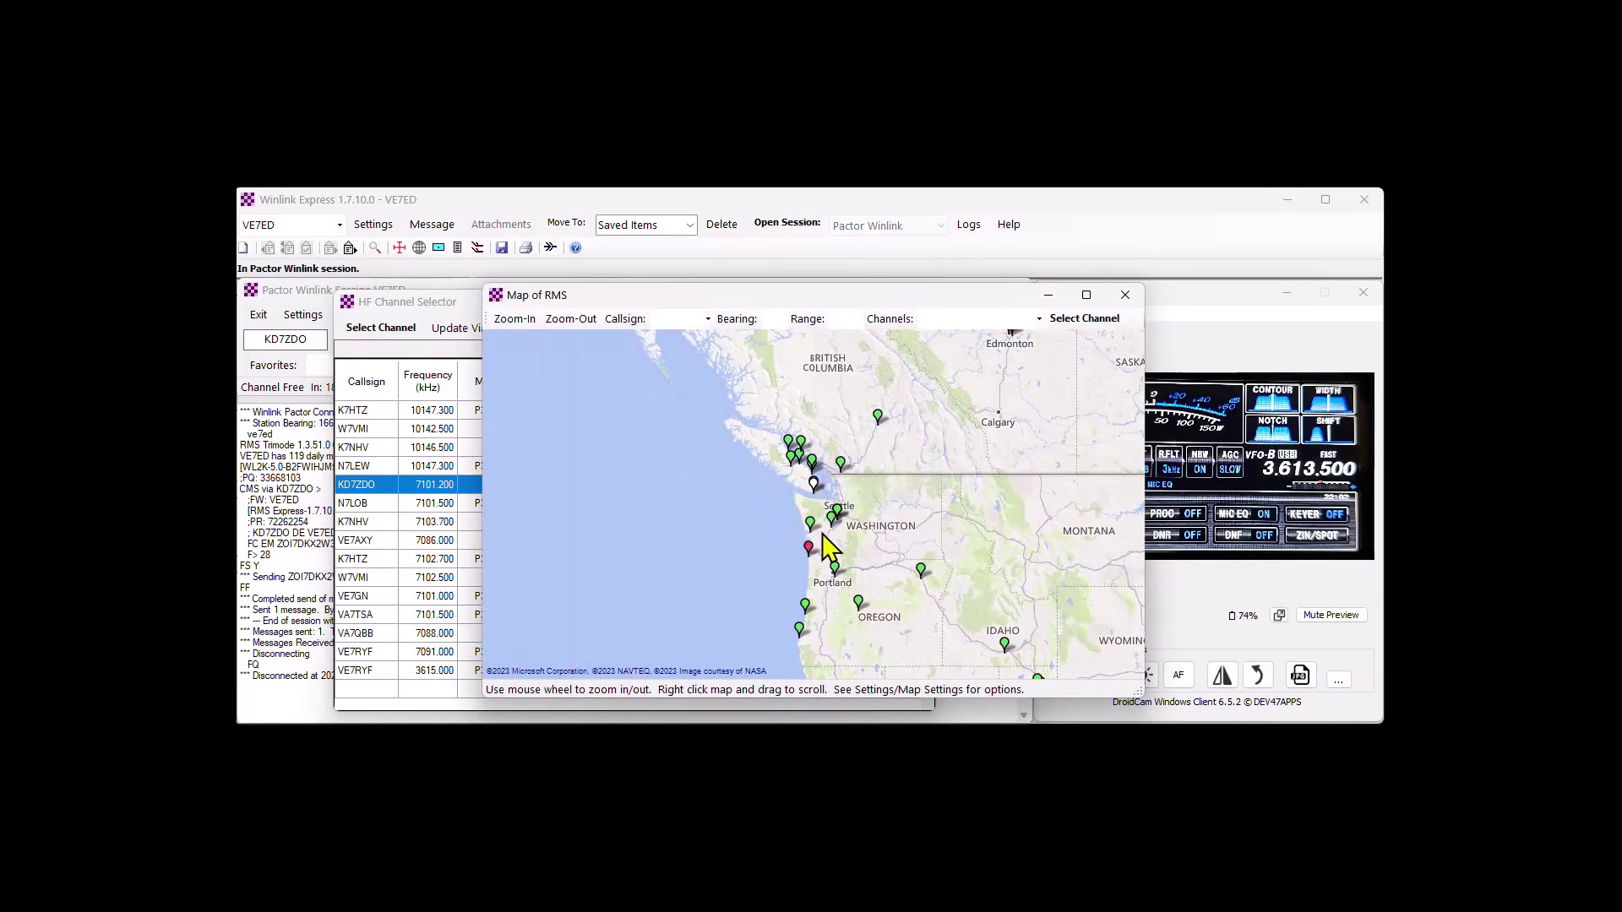
mouse_move(926, 573)
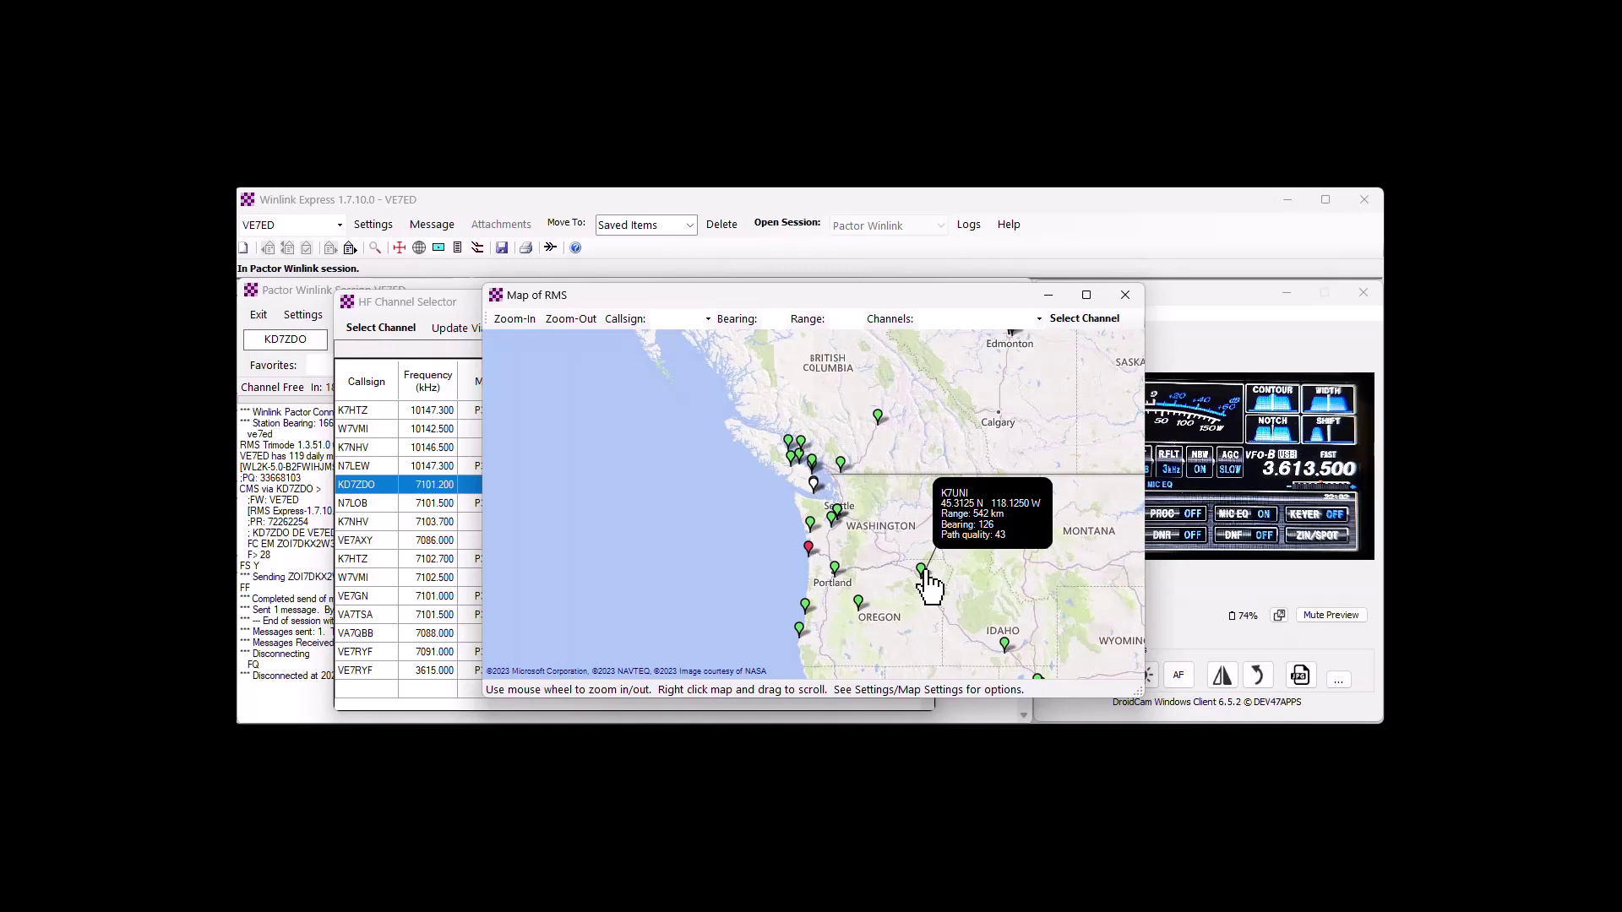
mouse_move(816, 489)
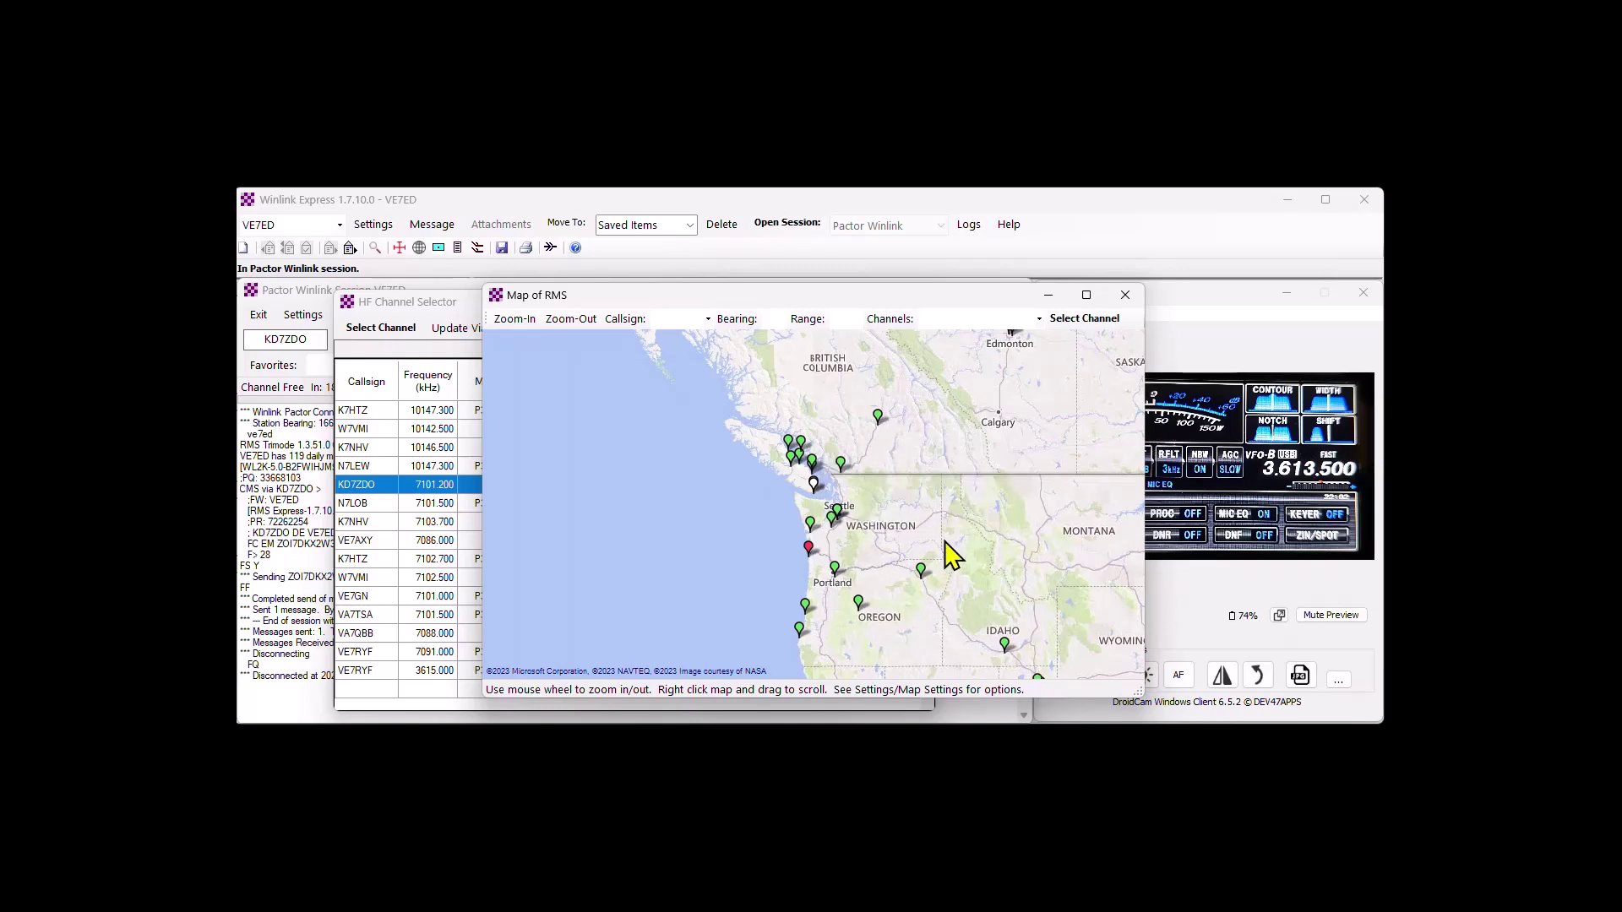
left_click(1125, 295)
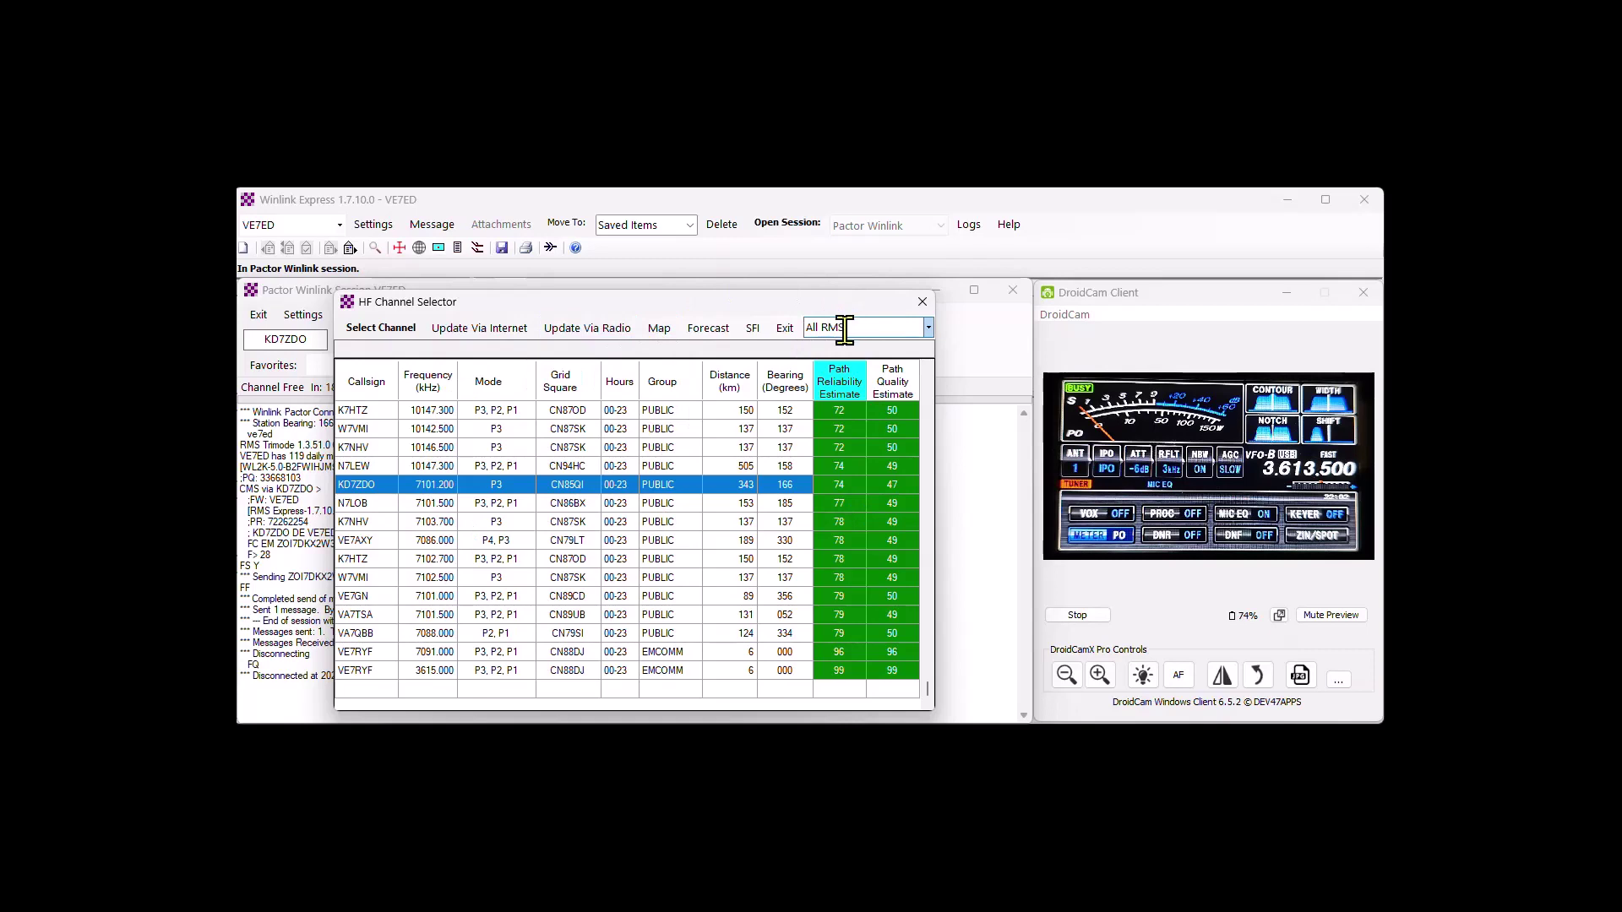
left_click(928, 328)
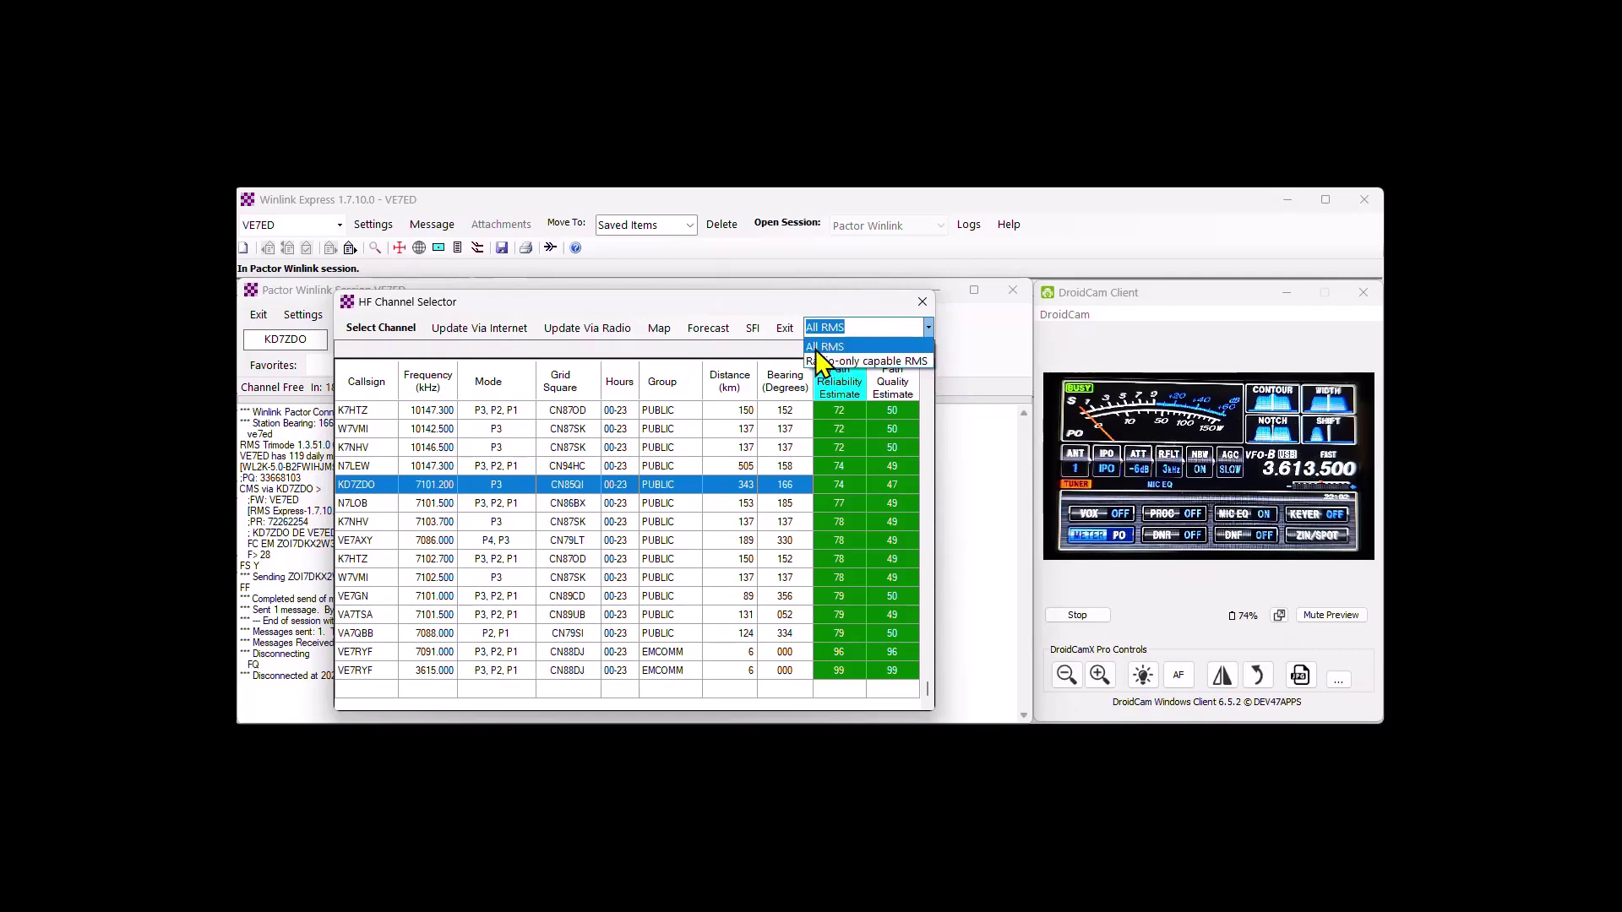
left_click(989, 440)
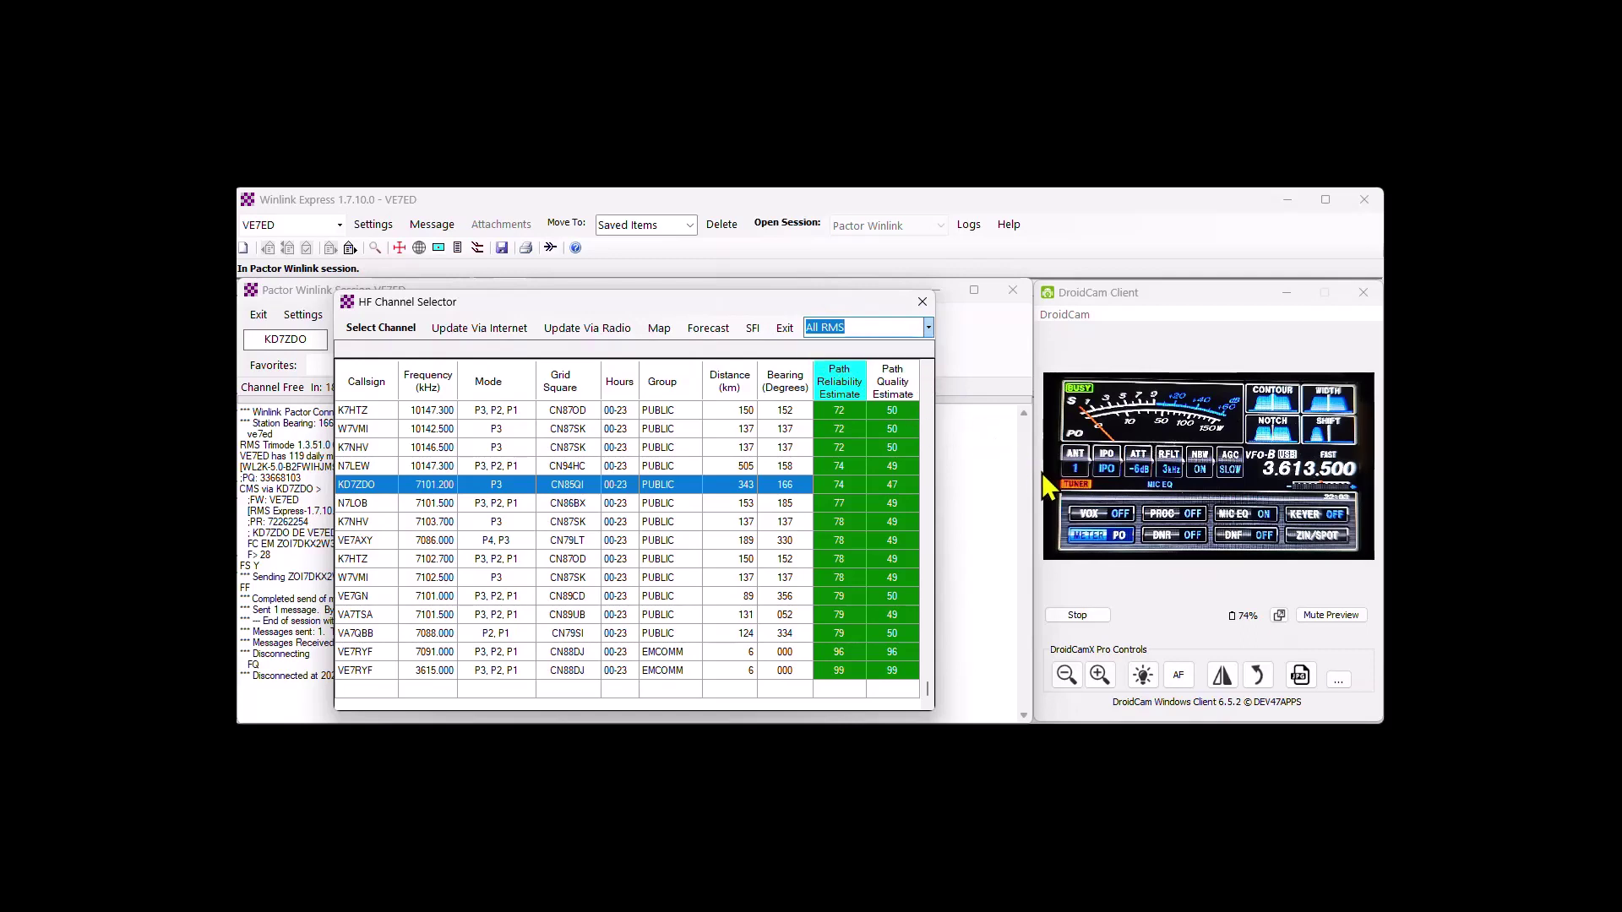